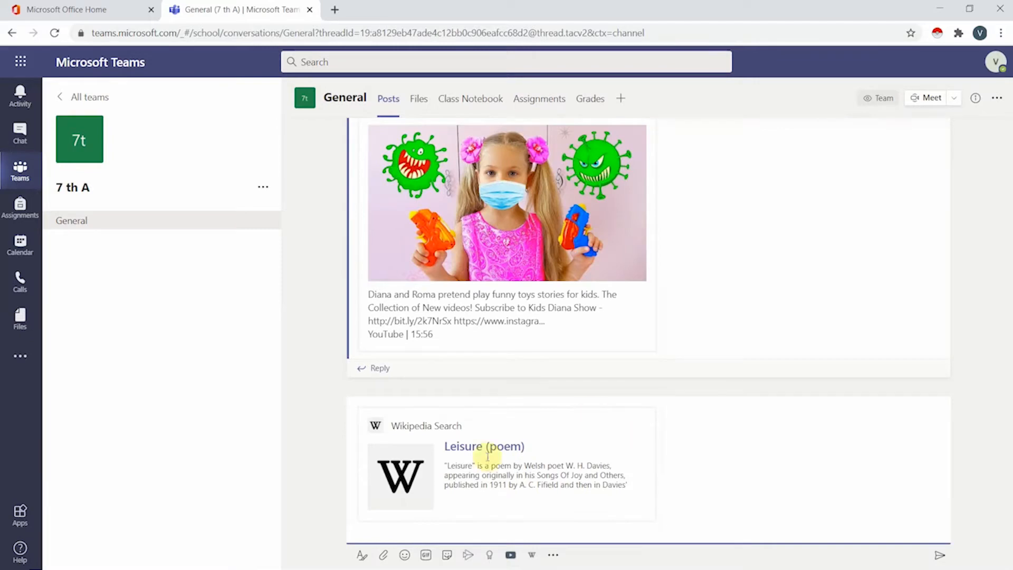
Step: Post the Wikipedia card for Leisure (poem) to the General channel and view the app suggestions for messages
left_click(939, 554)
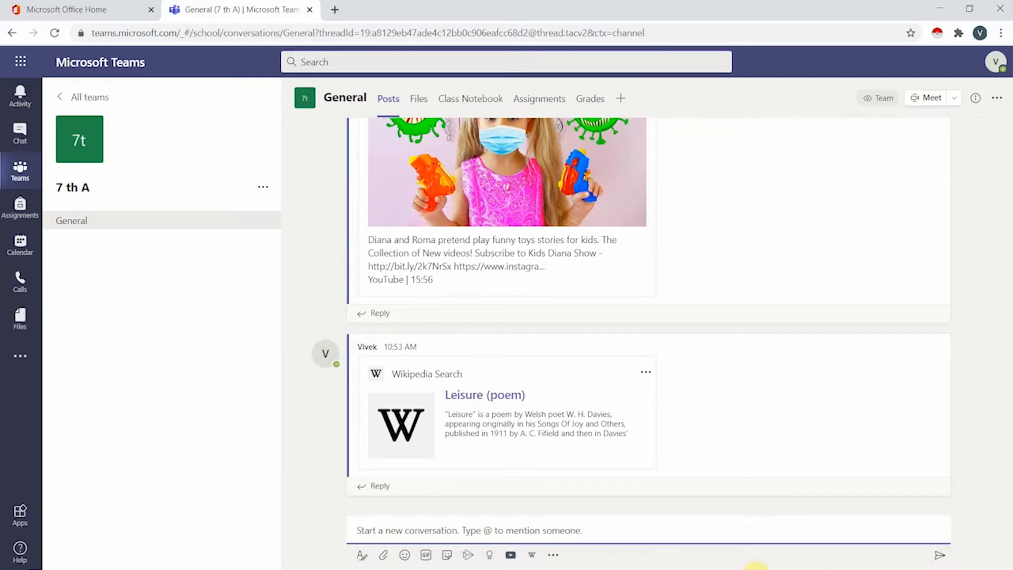
left_click(554, 555)
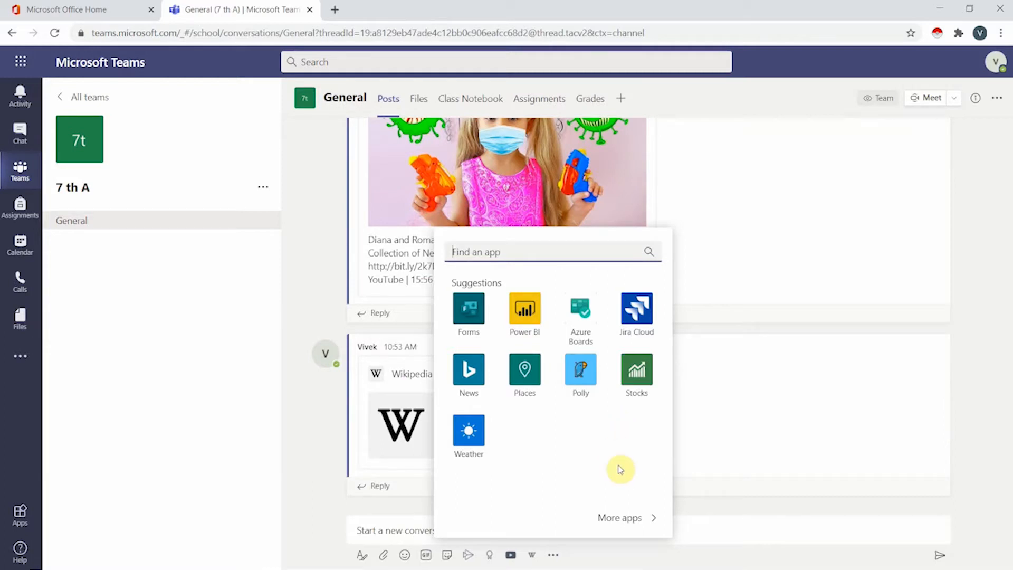
left_click(980, 481)
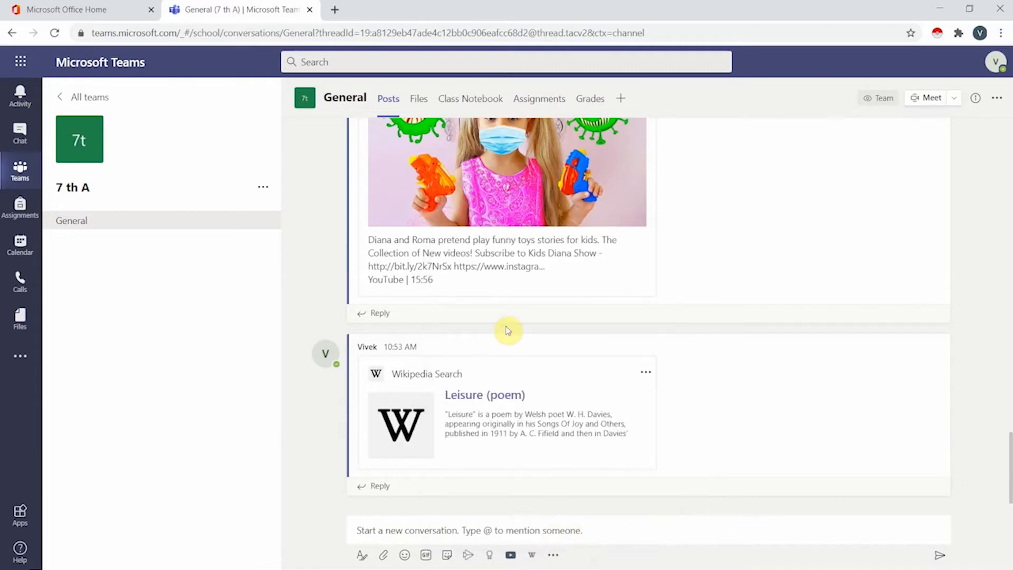
Step: Open the General channel's files and examine the upload choices, the folder link and the cloud storage providers
scroll(493, 282, "up", 1)
scroll(493, 284, "up", 10)
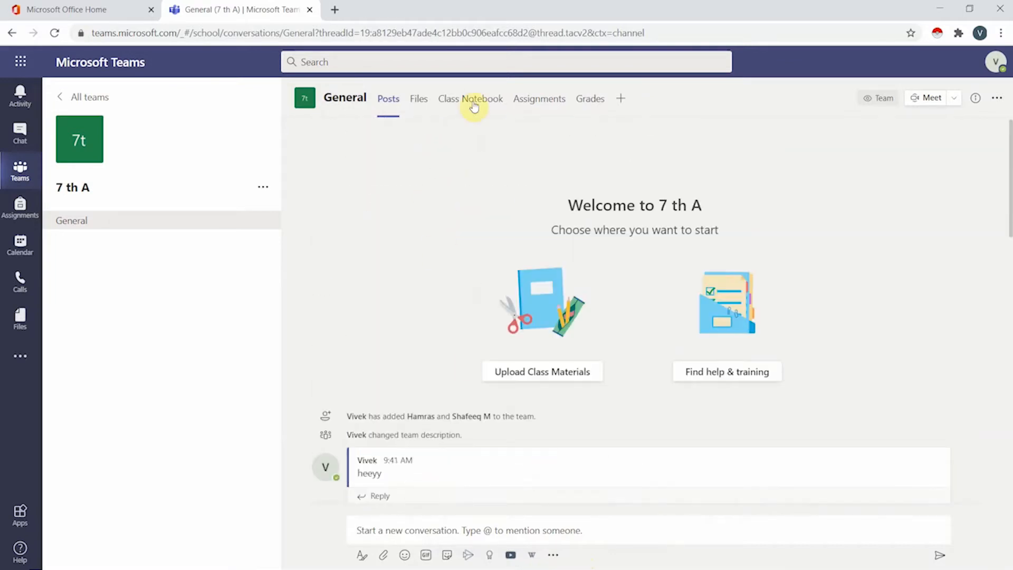
left_click(423, 110)
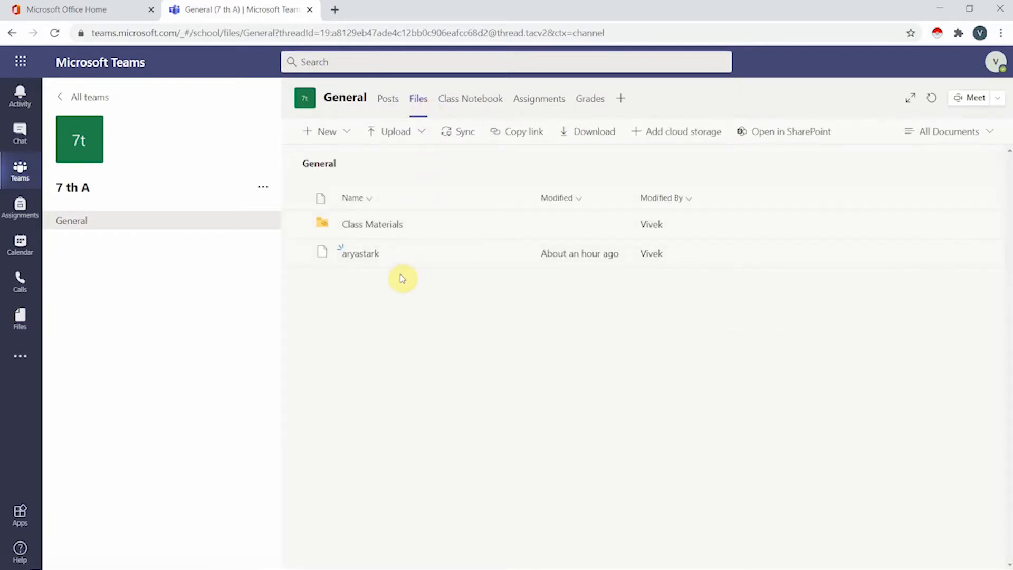
left_click(403, 134)
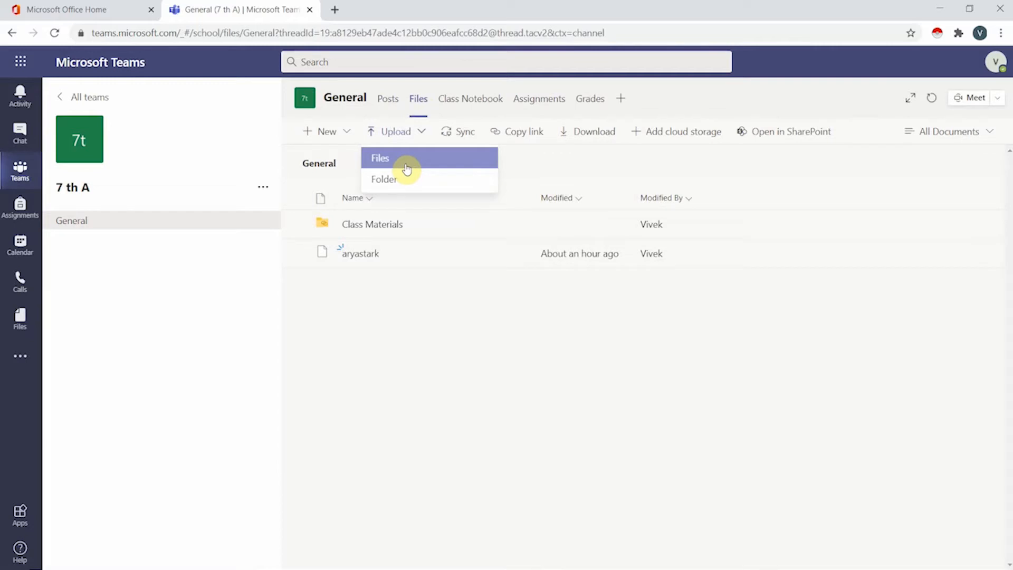
left_click(561, 164)
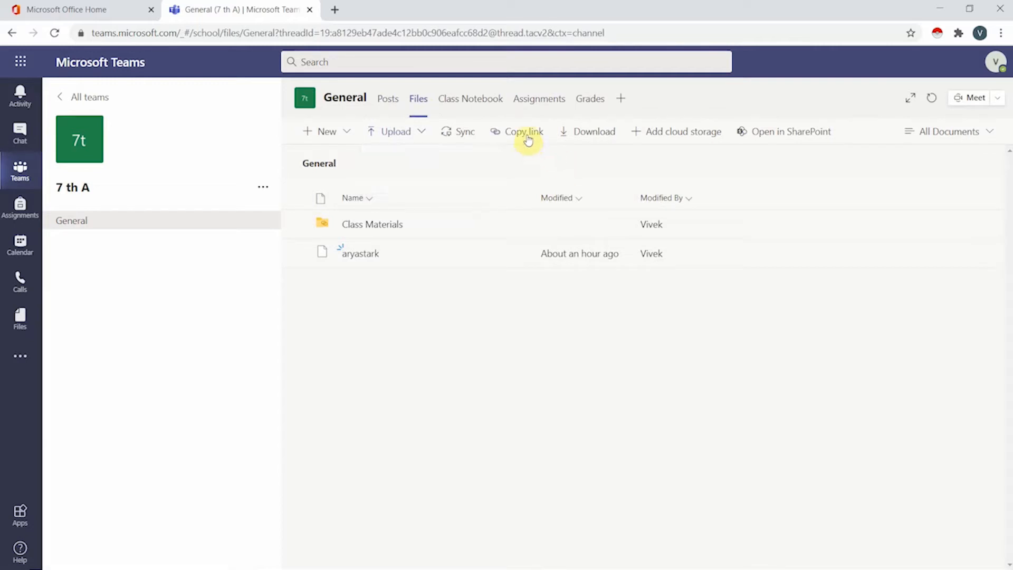
left_click(527, 138)
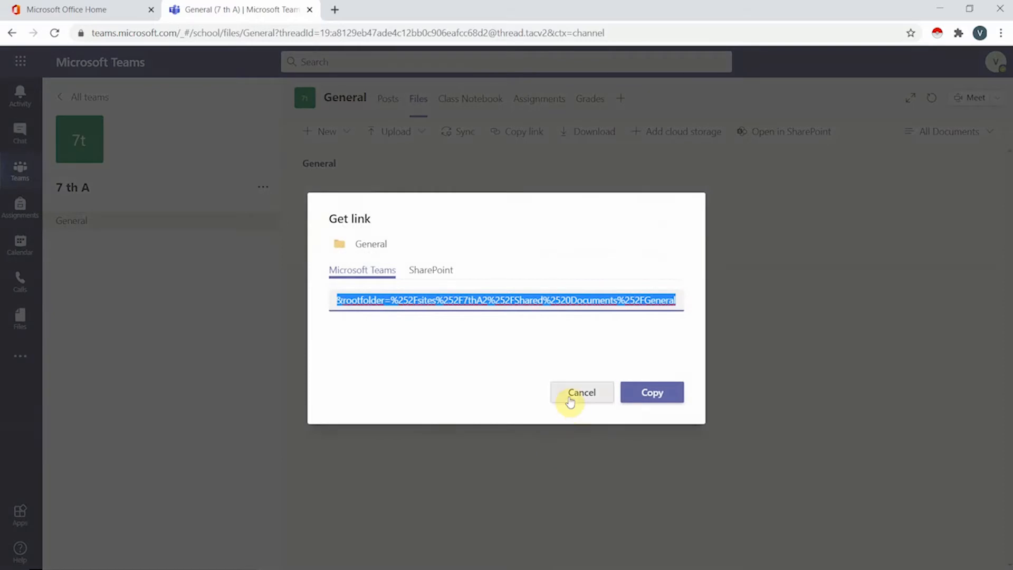
left_click(570, 401)
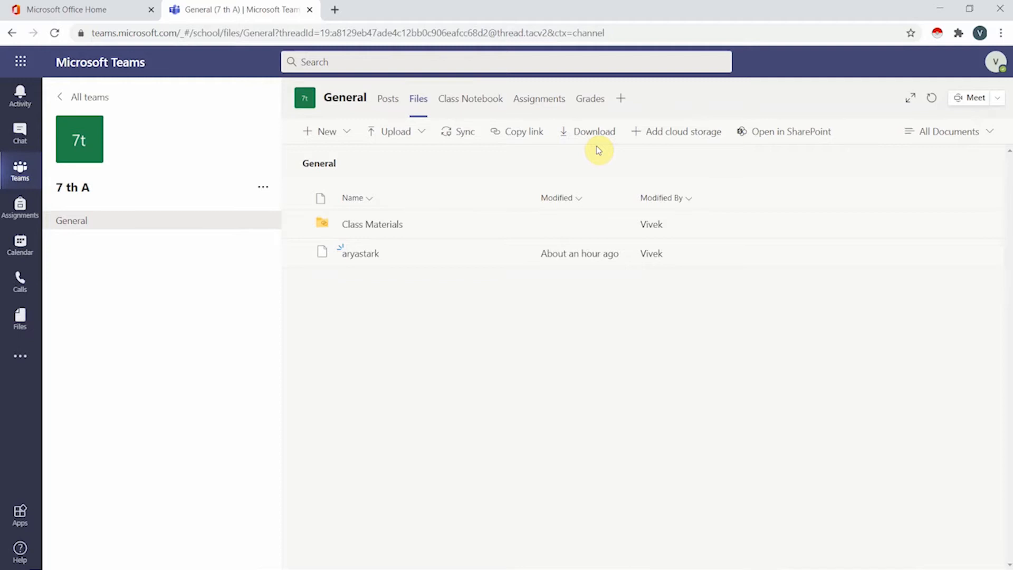
left_click(648, 135)
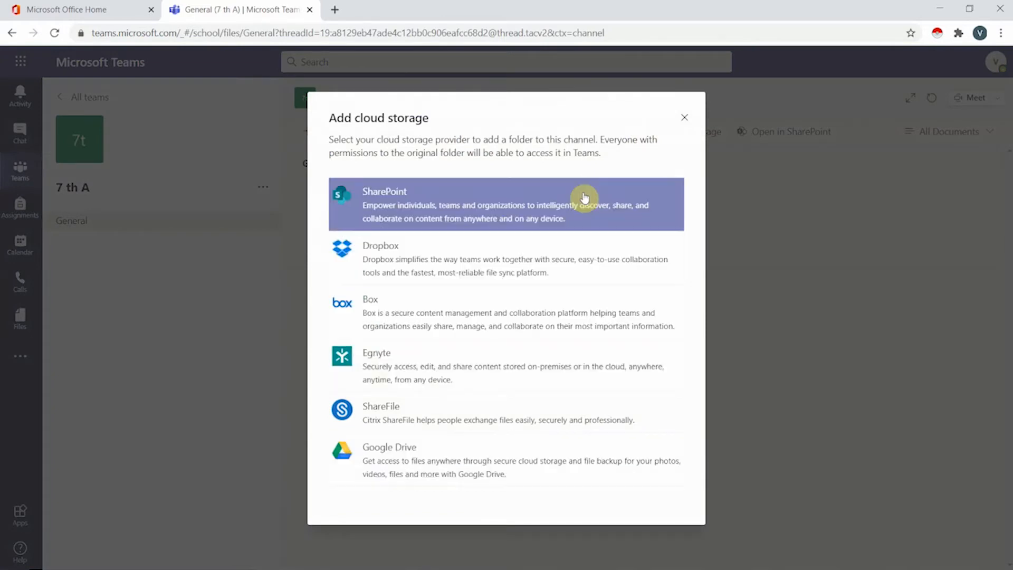
left_click(684, 118)
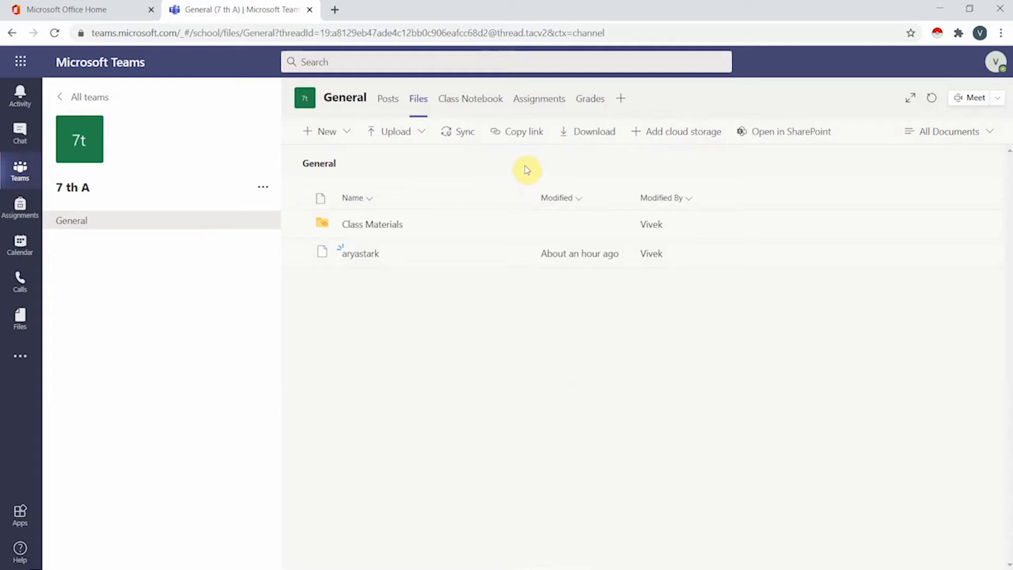
Step: Start setting up a blank OneNote Class Notebook for the 7 th A team and proceed to the student section setup
left_click(486, 101)
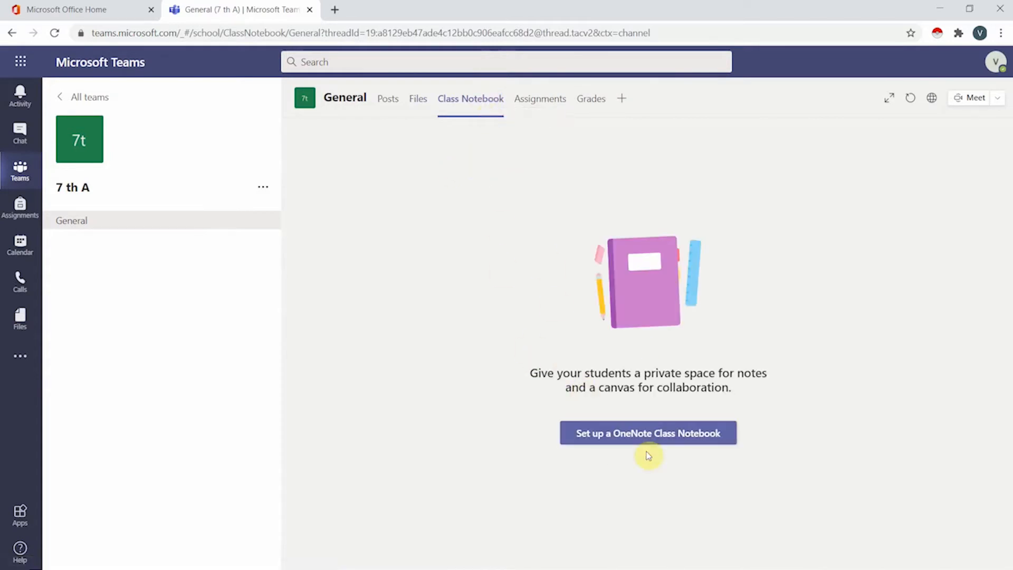
left_click(689, 445)
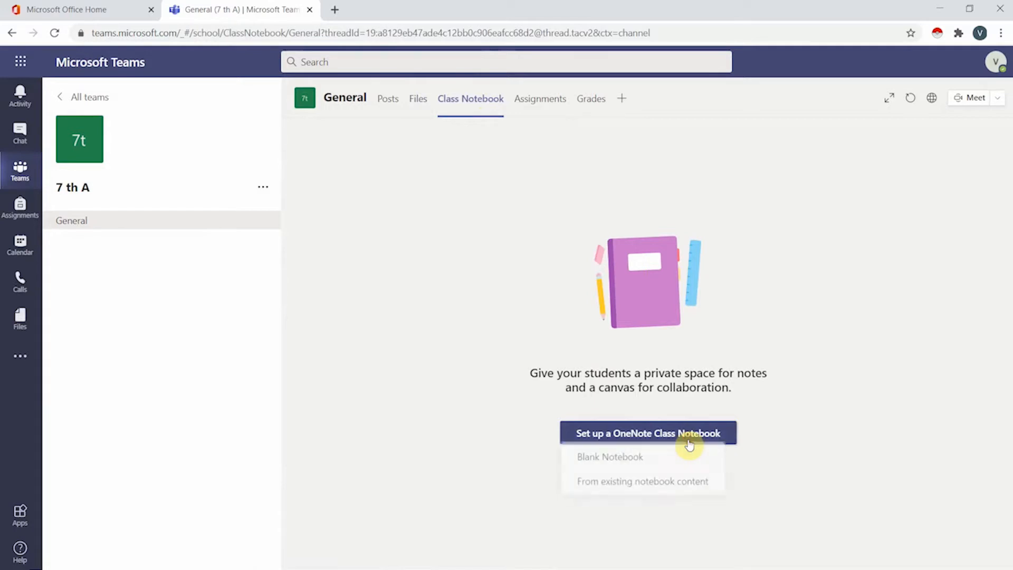
left_click(672, 467)
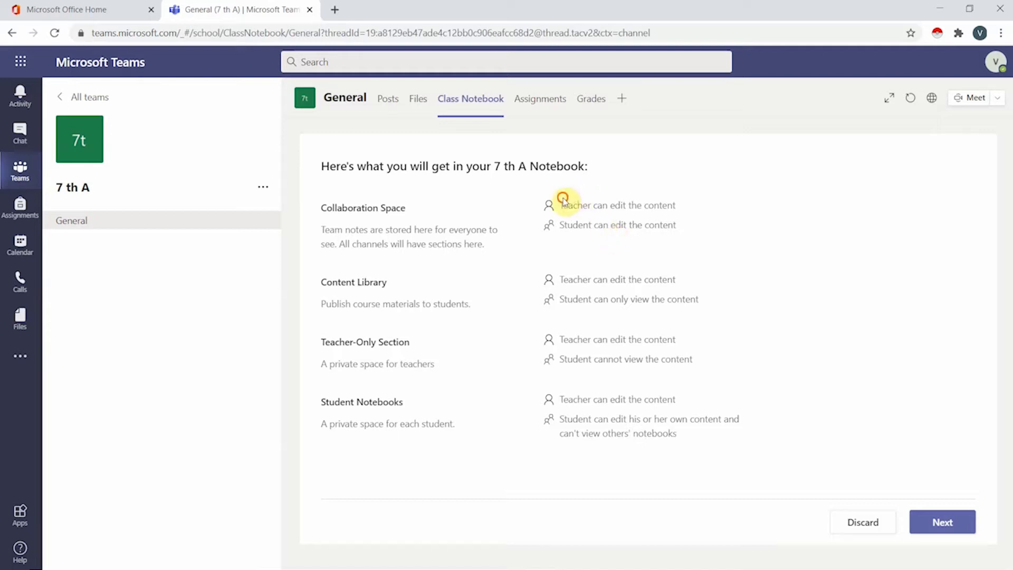
left_click_drag(560, 200, 677, 232)
left_click(680, 239)
left_click(944, 522)
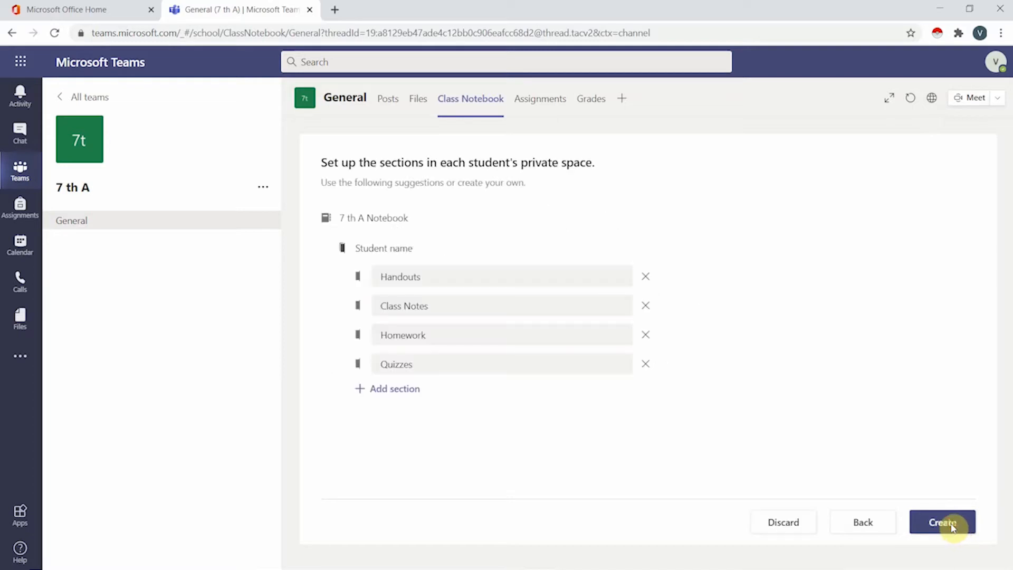
Step: Add sections named physics and hindi to each student's private space and create the class notebook
left_click(392, 393)
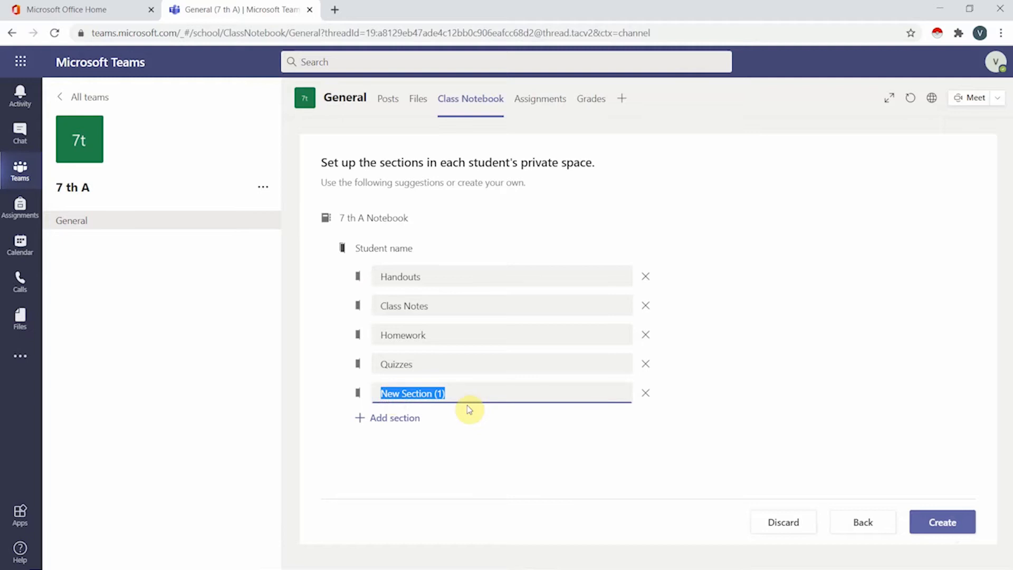
type("physi")
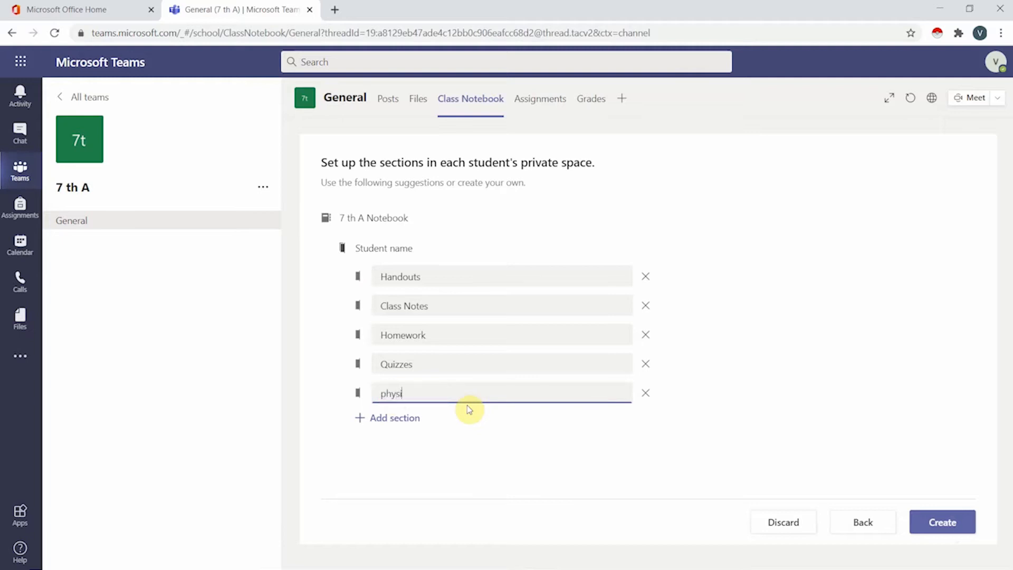
type("cs")
left_click(391, 417)
type("hindi")
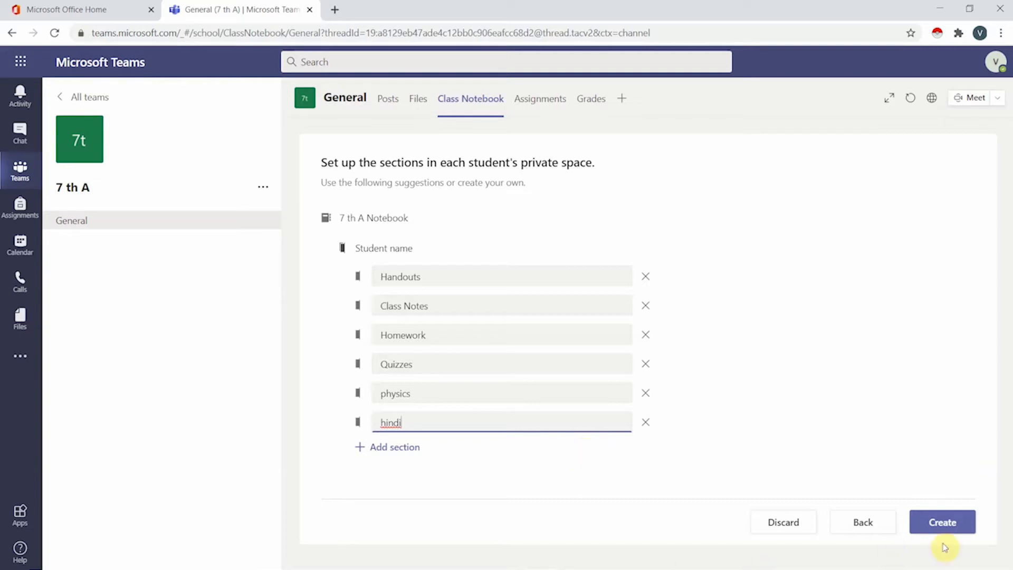
left_click(948, 527)
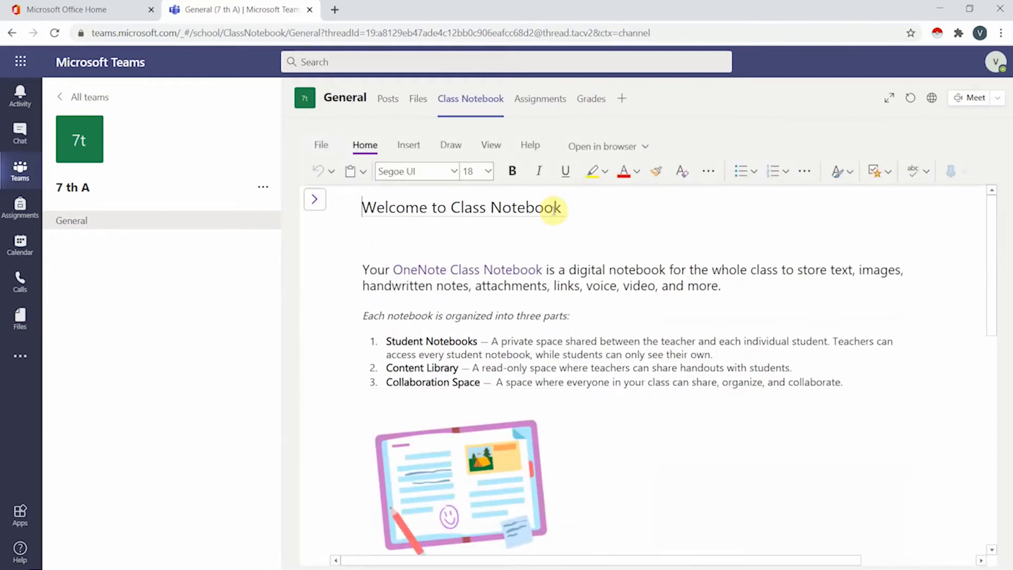
Step: Show the notebook's navigation and add a new page to the section inside _Collaboration Space
left_click(313, 202)
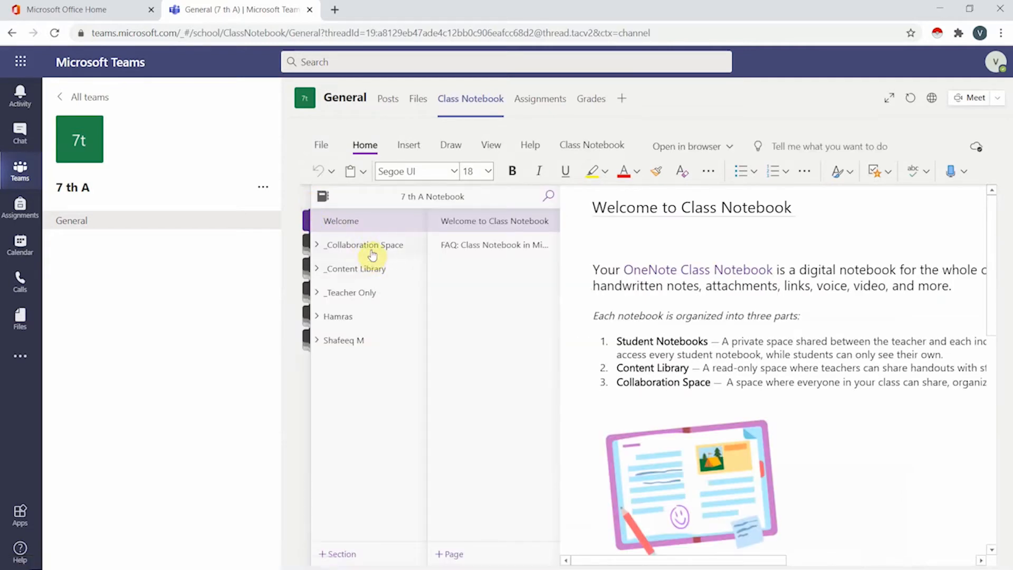
left_click(371, 252)
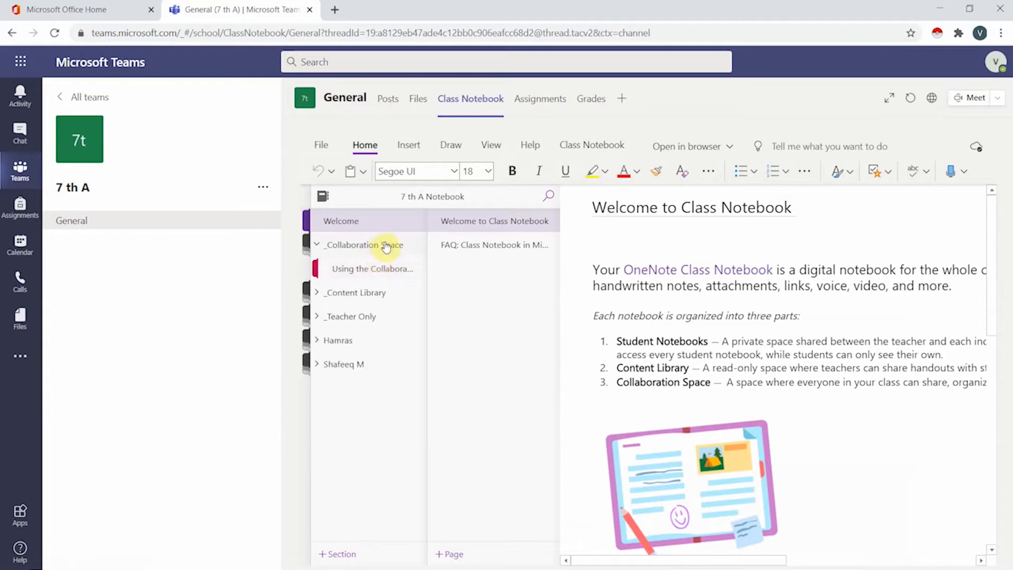
left_click(385, 268)
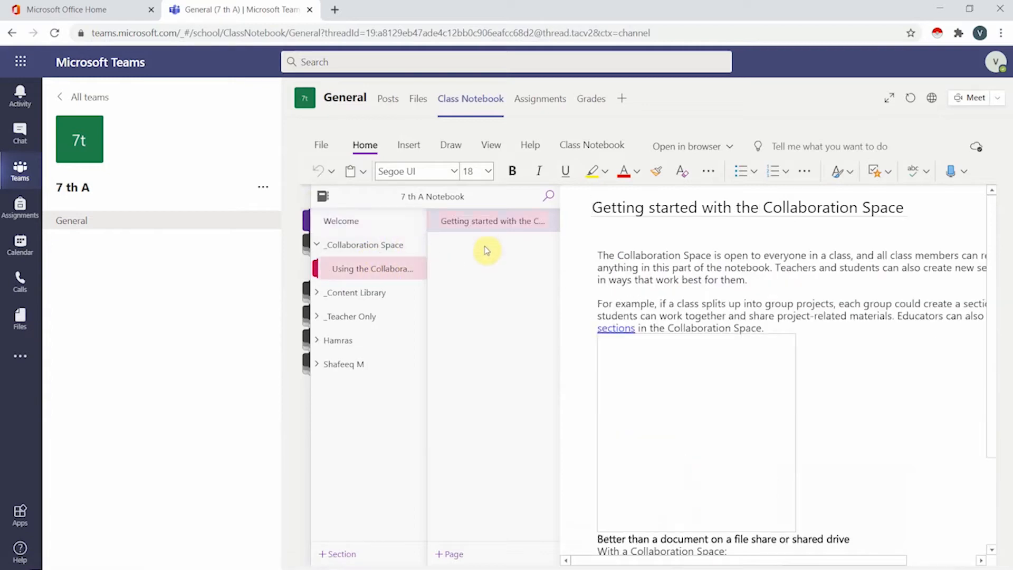
right_click(537, 258)
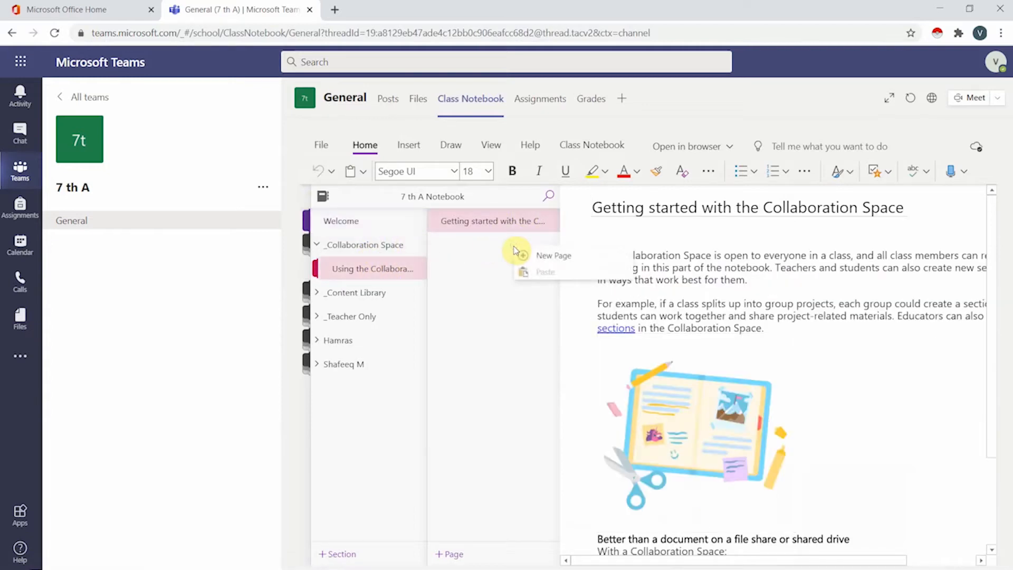
left_click(542, 257)
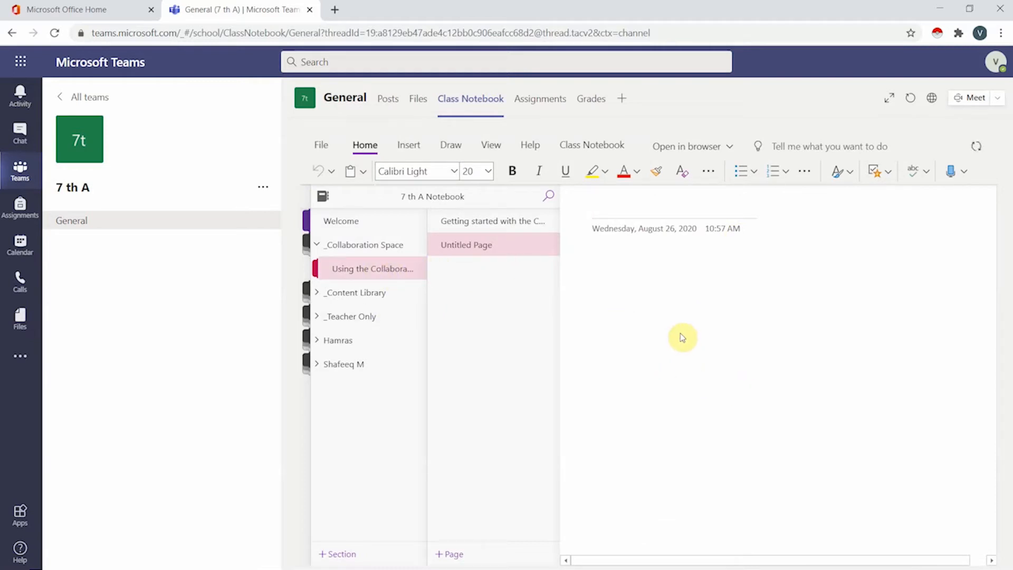
Step: Expand the _Content Library group and examine the notebook's insert, drawing and extra font formatting tools
left_click(390, 291)
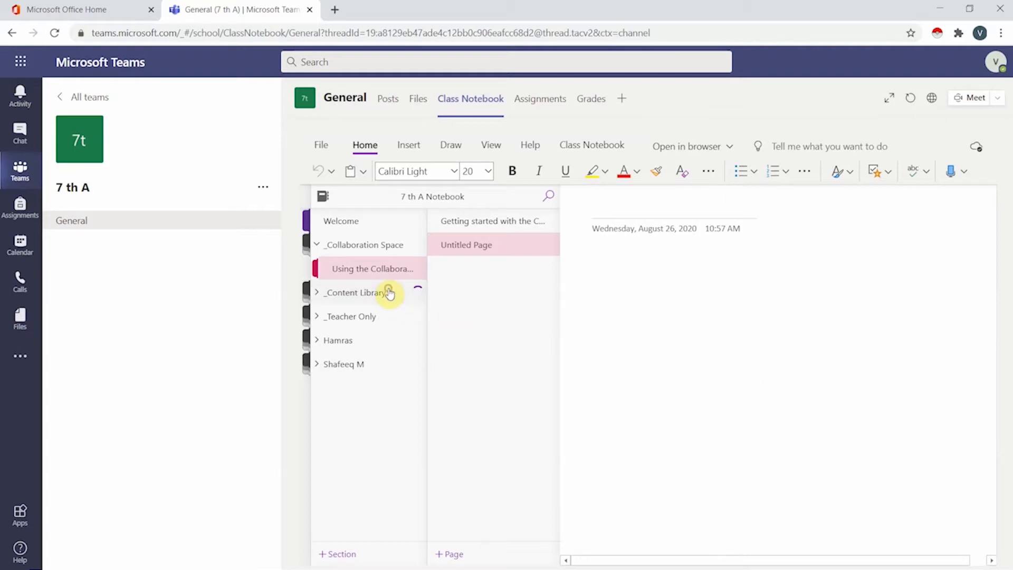
left_click(382, 322)
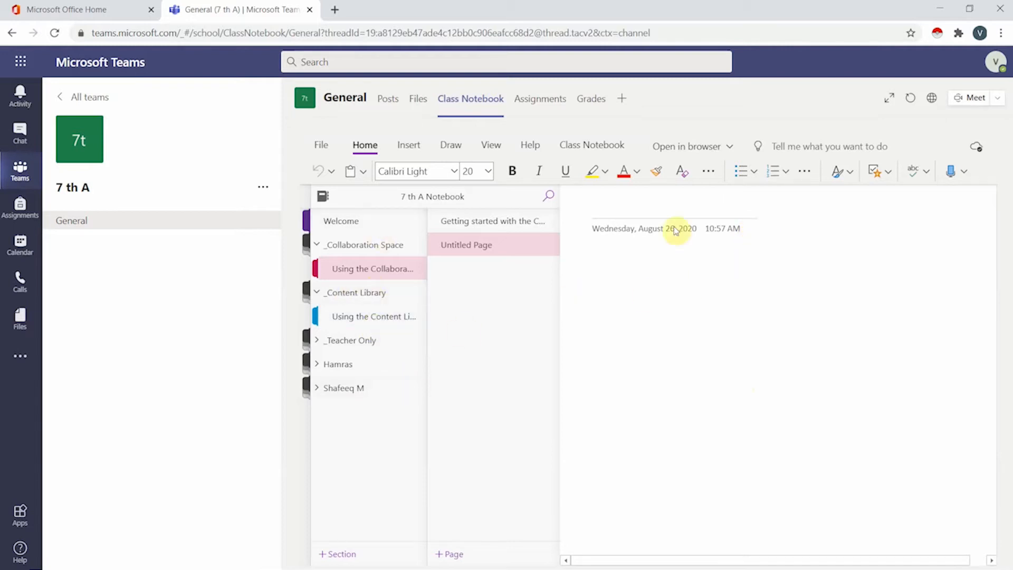
left_click(408, 145)
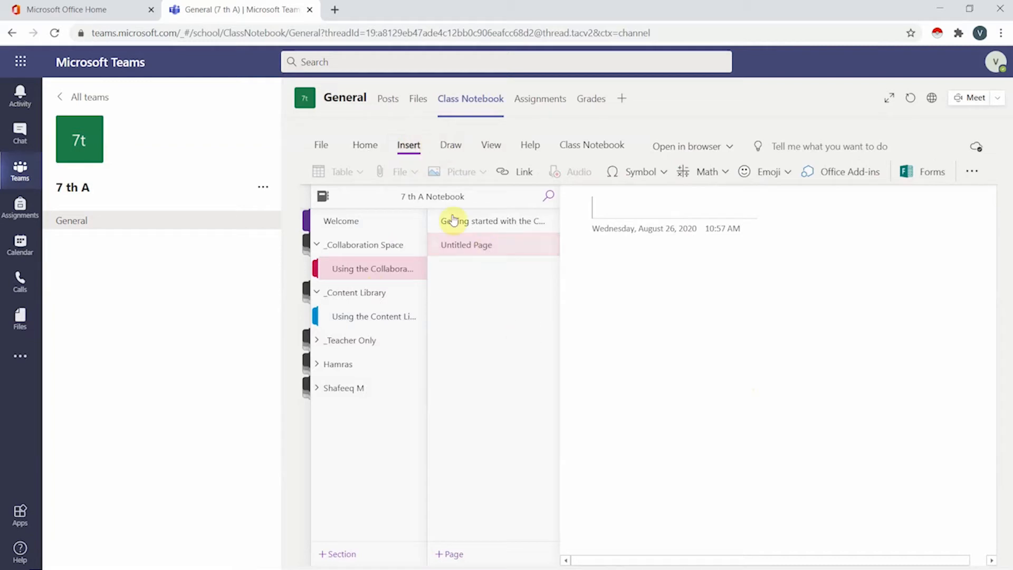
left_click(465, 141)
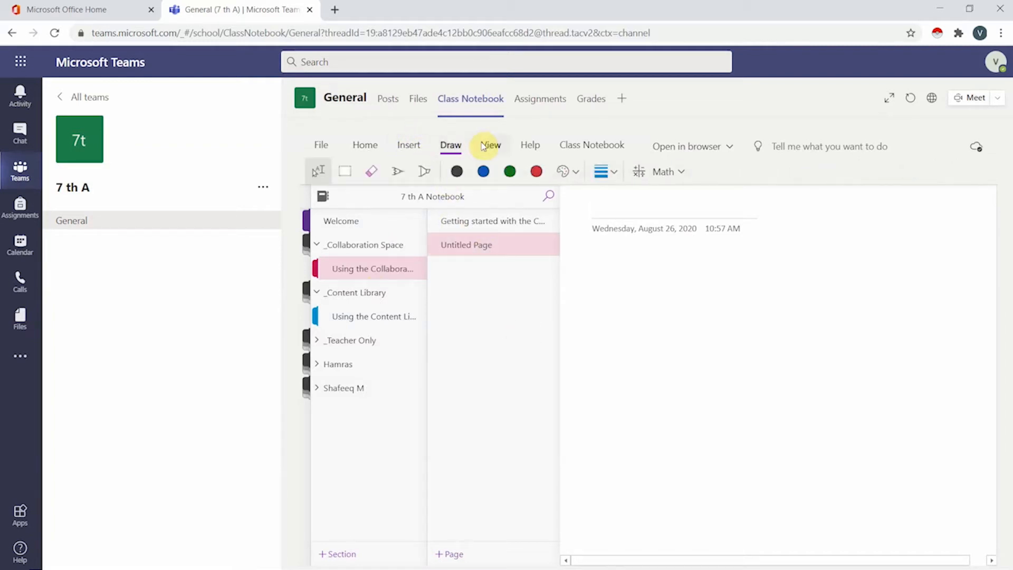
left_click(381, 151)
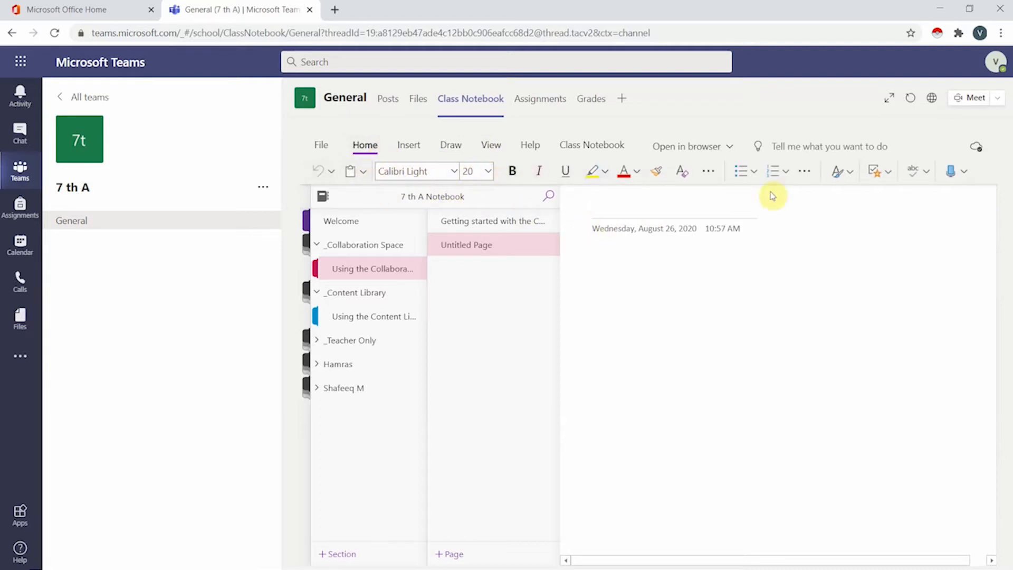
left_click(705, 172)
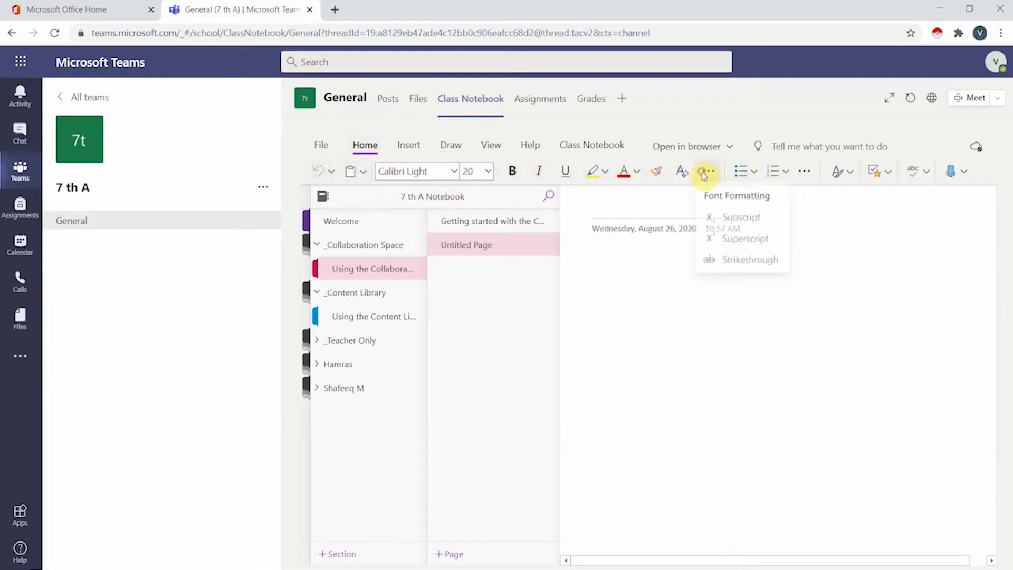
left_click(625, 291)
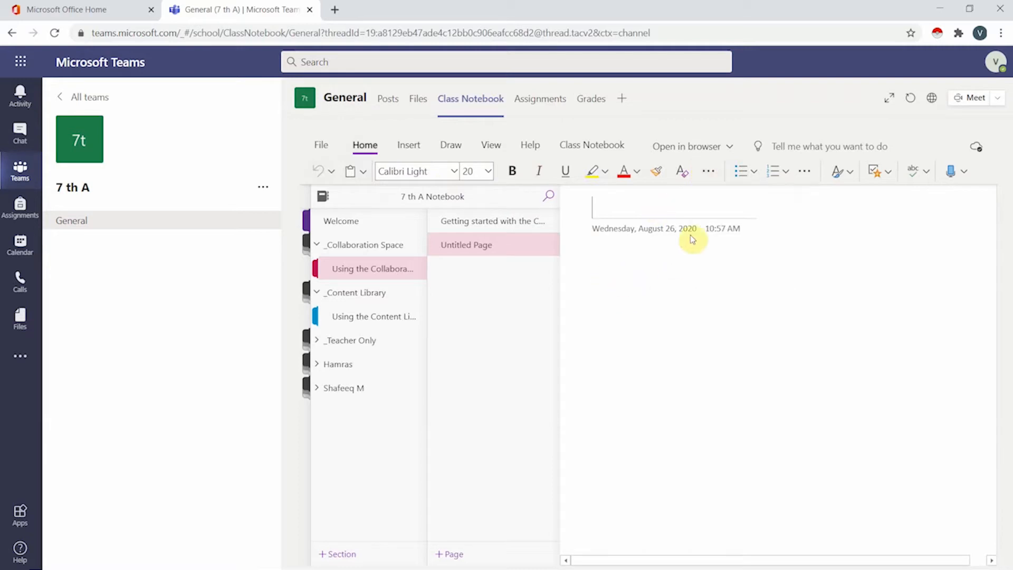
Step: Check the class's Assignments page, and start an instant meeting in the General channel with the camera off
left_click(548, 99)
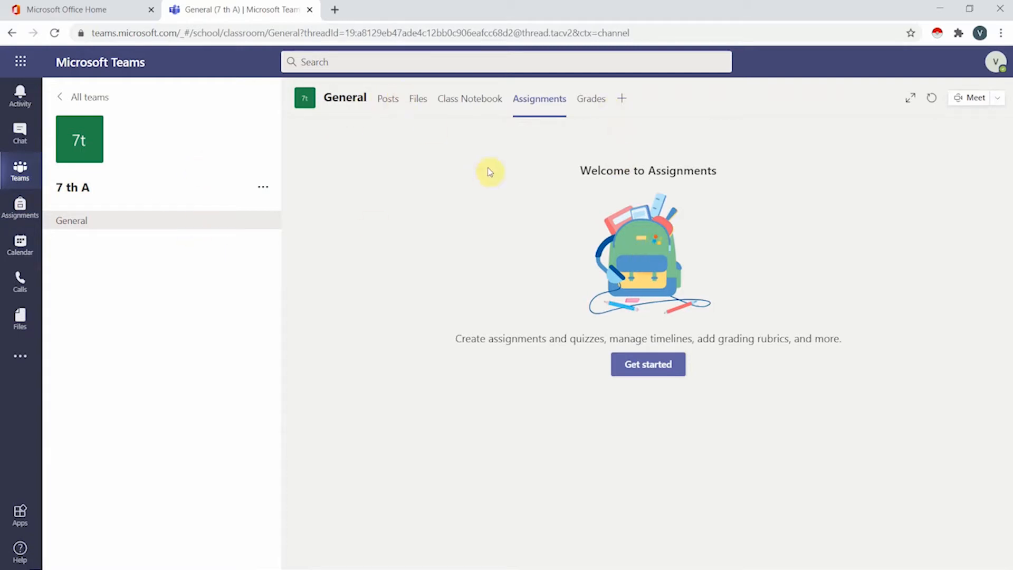
left_click(388, 98)
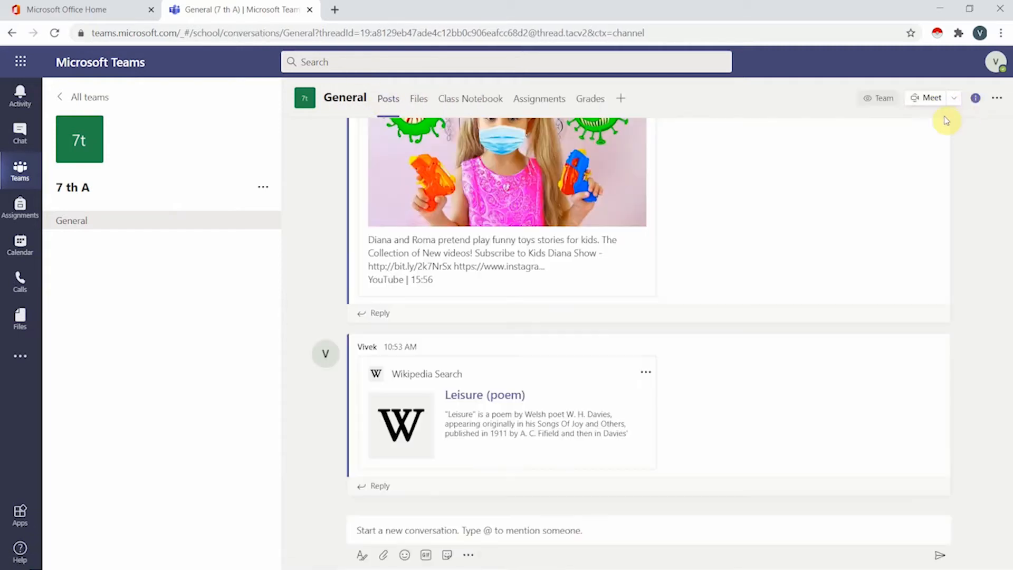
left_click(924, 105)
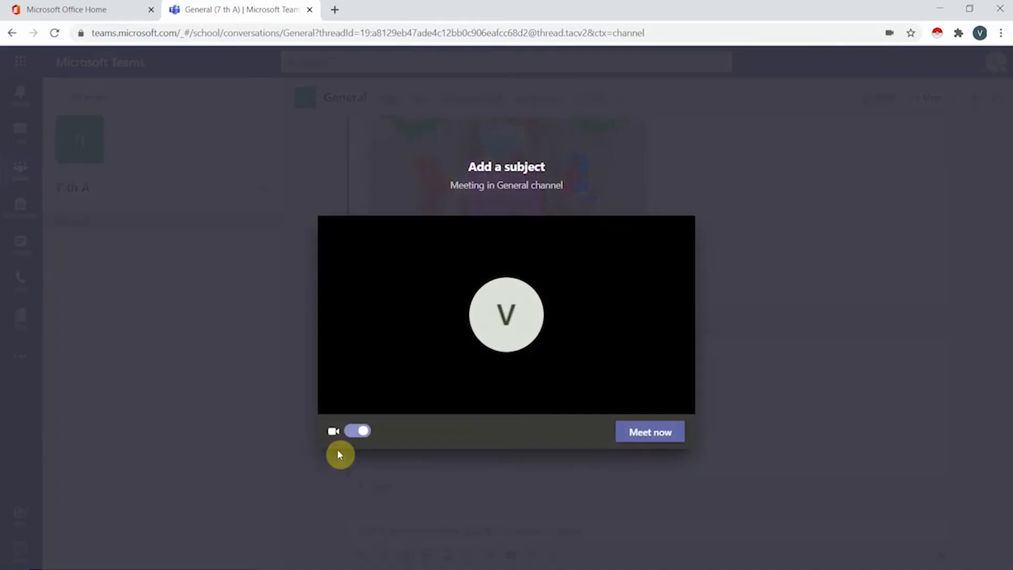
left_click(357, 432)
left_click(654, 432)
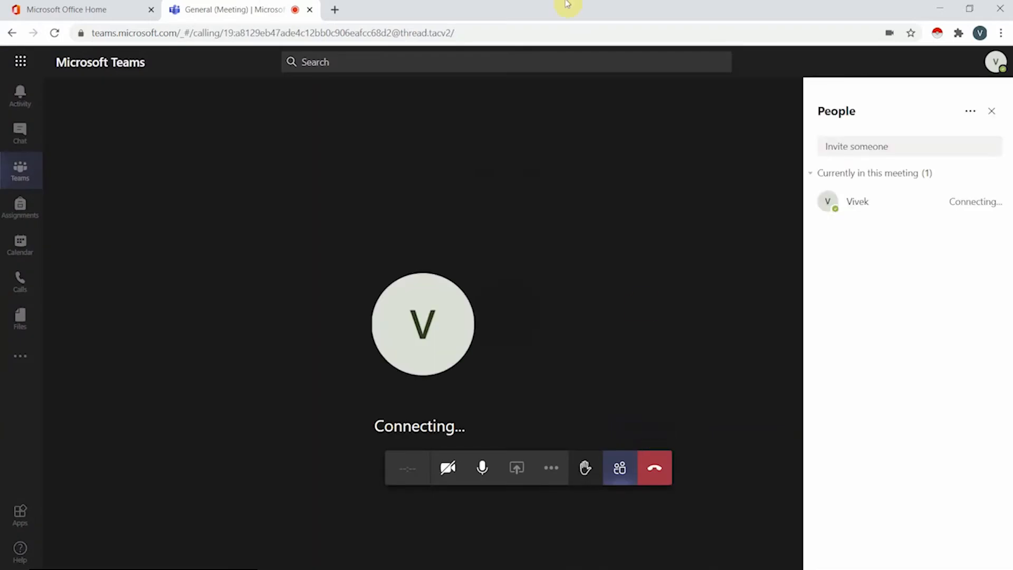
Step: Close the participant list and examine the meeting's sharing options, including Desktop/Window, PowerPoint and Microsoft Whiteboard
left_click(992, 111)
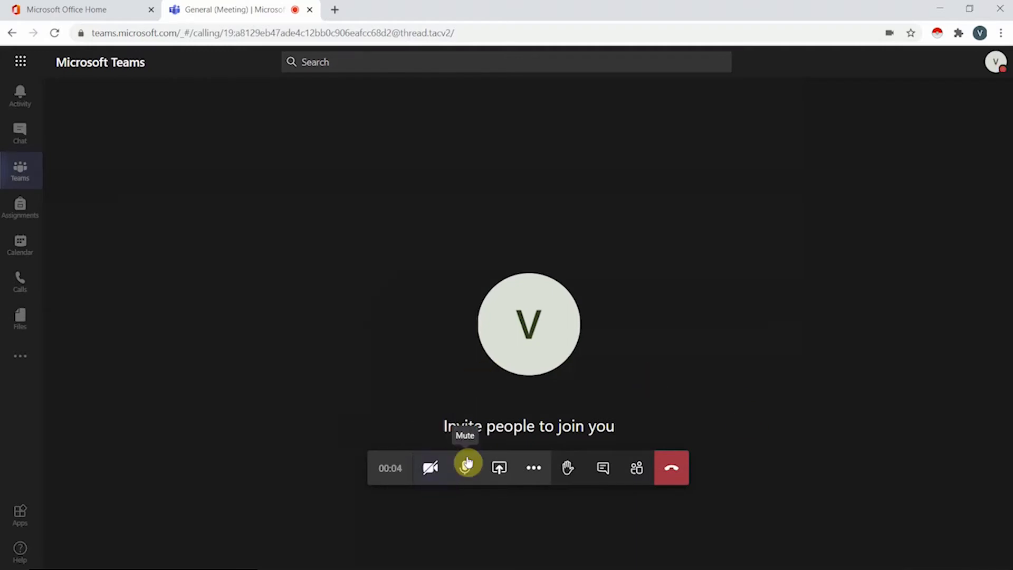
left_click(492, 467)
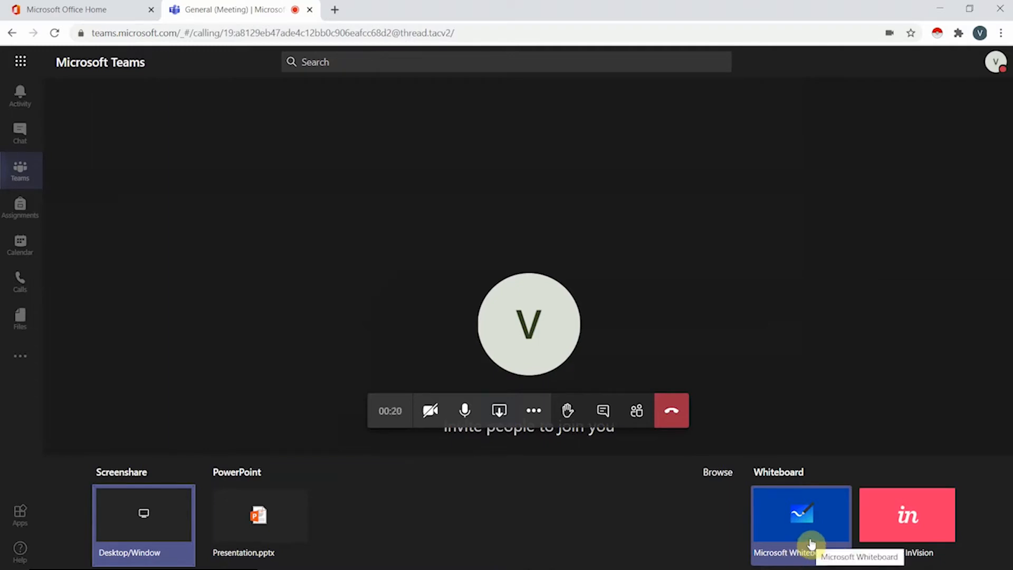
left_click(814, 361)
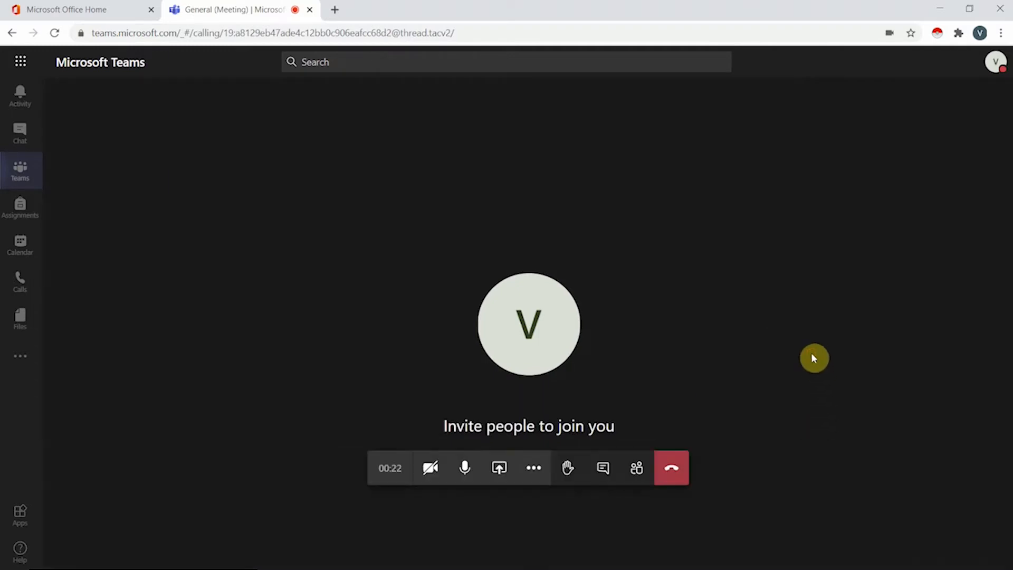
Step: Try the meeting keypad by entering 85555, close it, and check the additional meeting actions such as Start recording
left_click(535, 469)
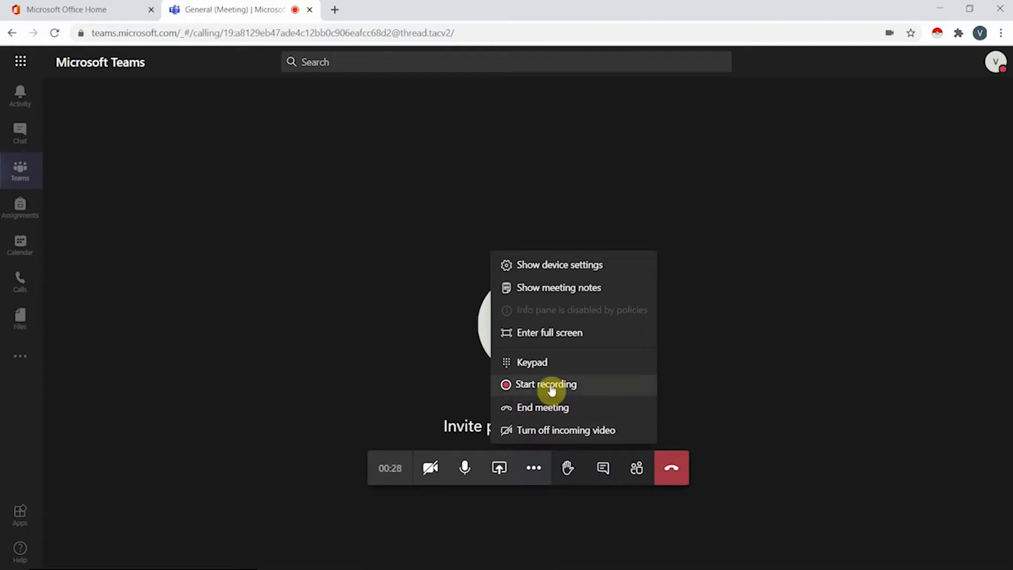
left_click(546, 363)
left_click(521, 356)
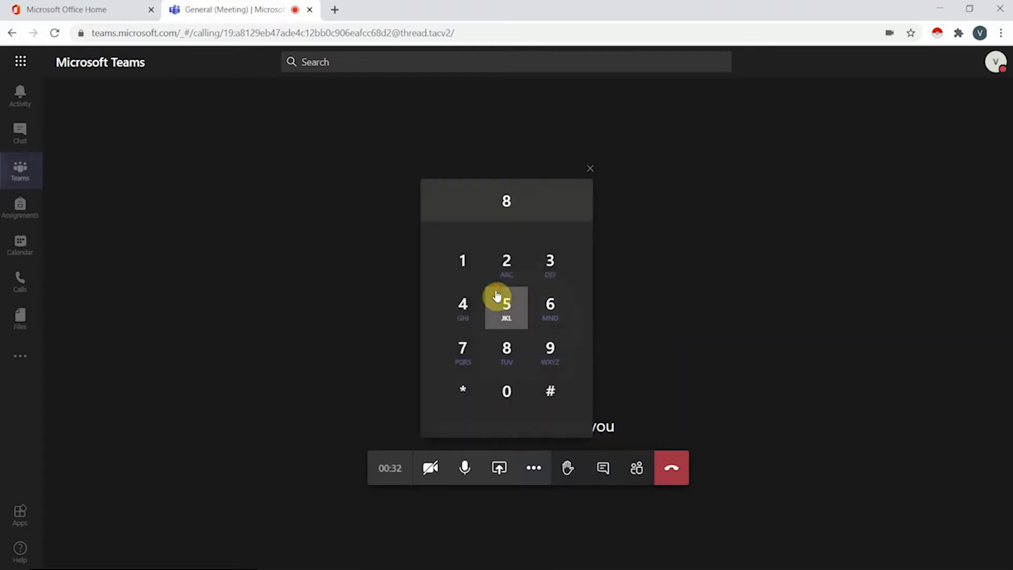
triple_click(506, 316)
left_click(510, 331)
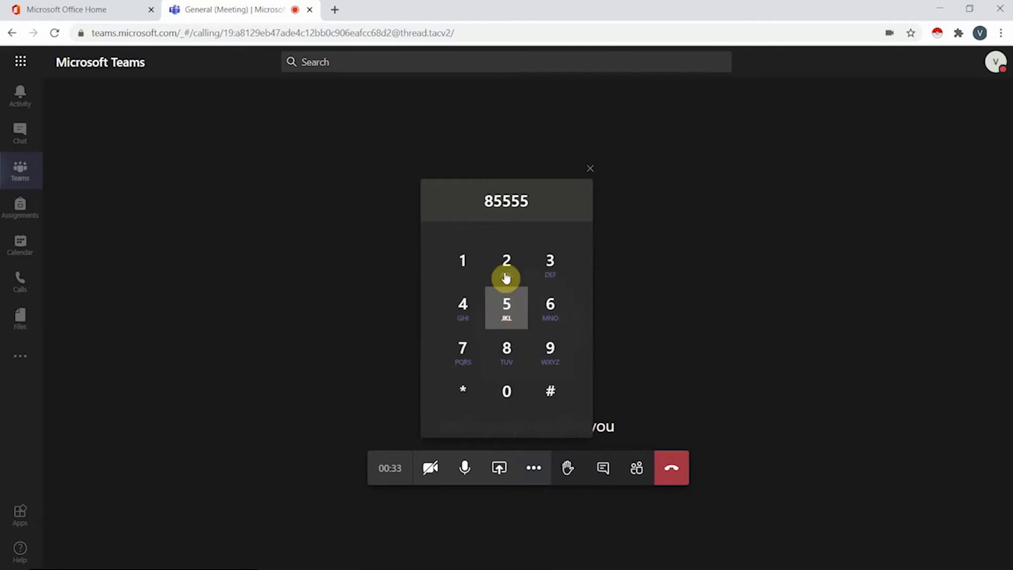
left_click(590, 168)
left_click(534, 468)
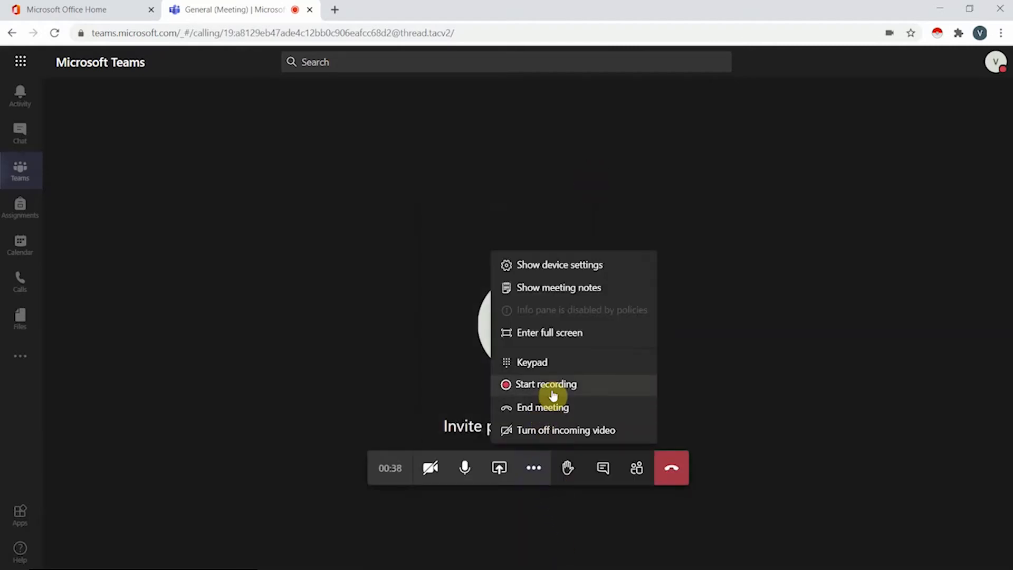
left_click(808, 346)
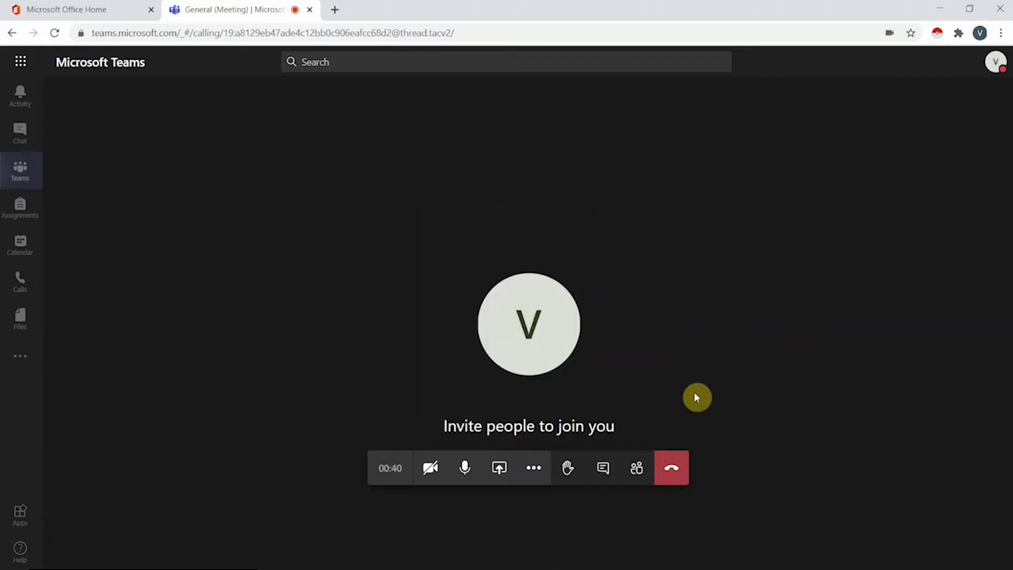
Step: Raise and lower your hand in the meeting, and check the meeting chat's file attachment sources
left_click(570, 476)
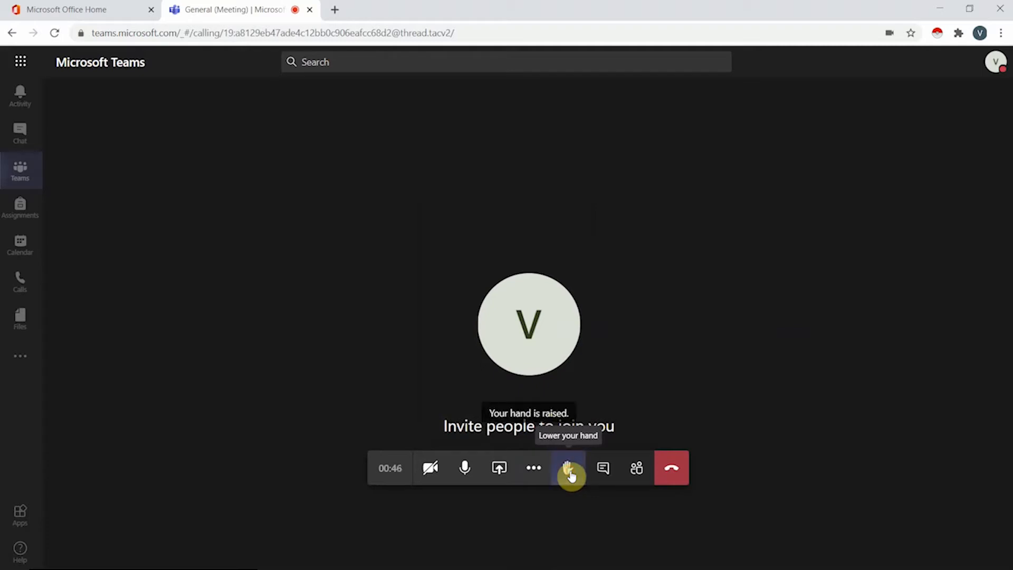
left_click(570, 476)
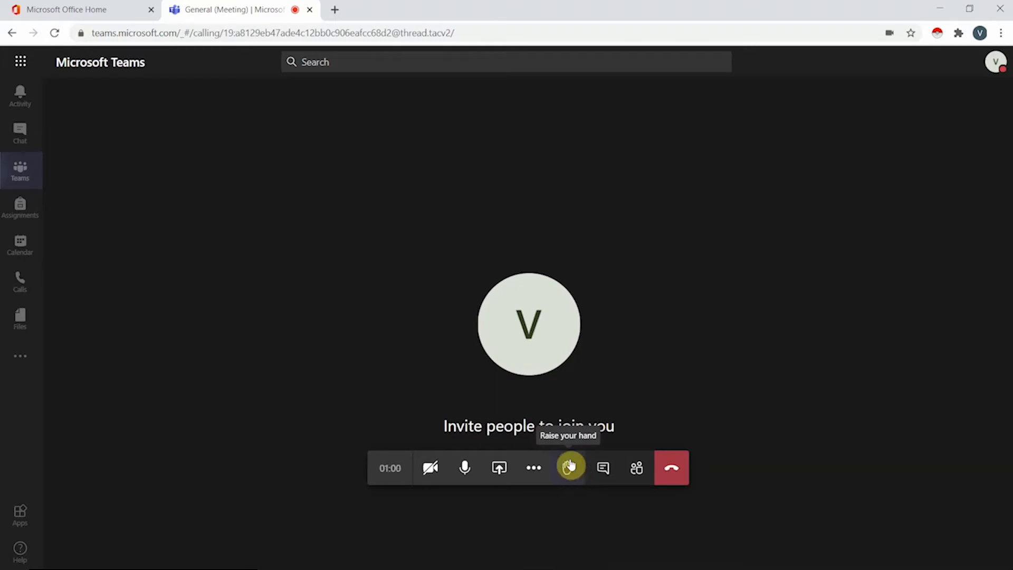
left_click(603, 471)
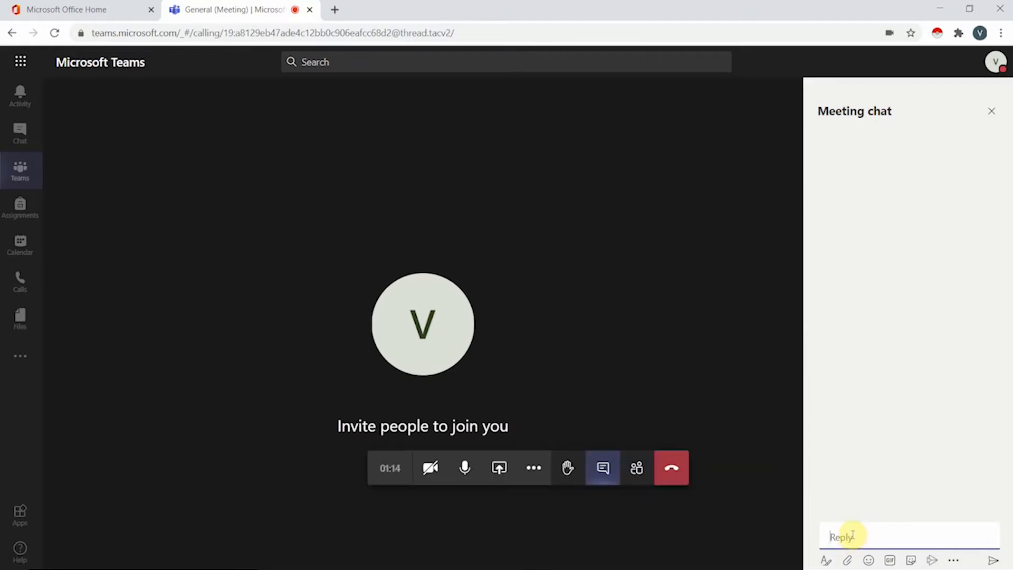
left_click(849, 560)
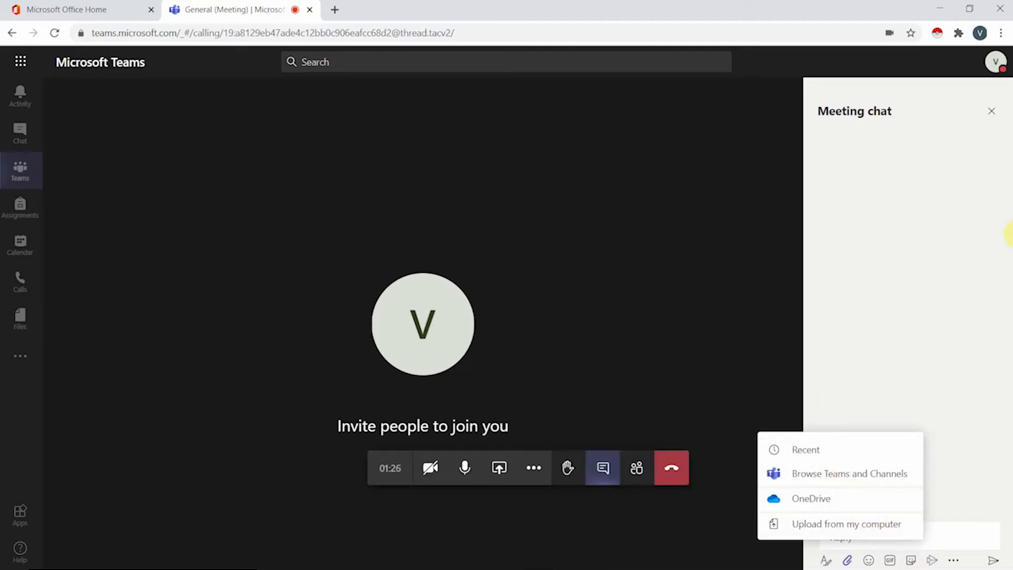
left_click(989, 112)
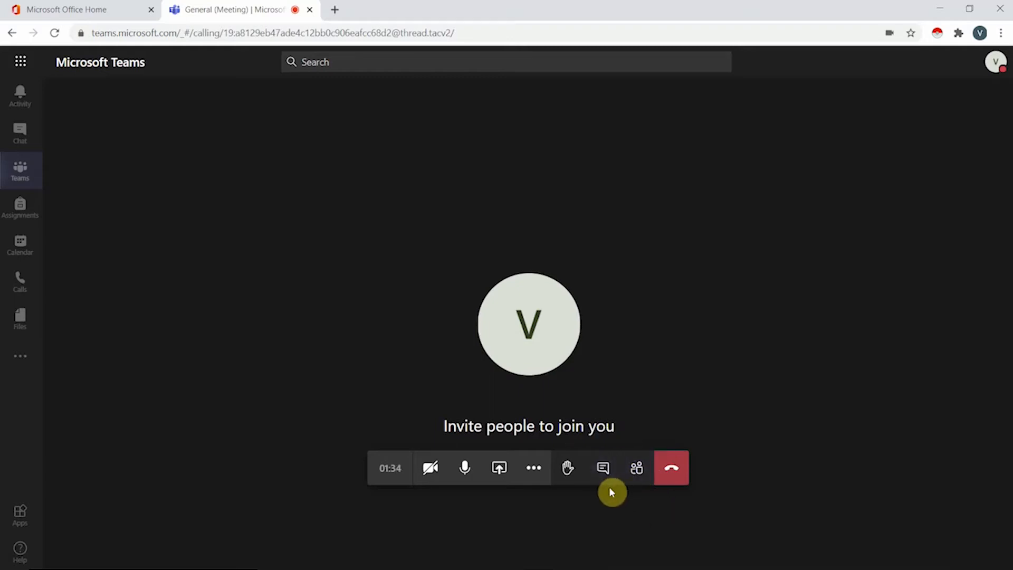
Step: Open the meeting's permission options from the participant list, check the lobby bypass choices, restrict presenting to Only me and save
left_click(628, 484)
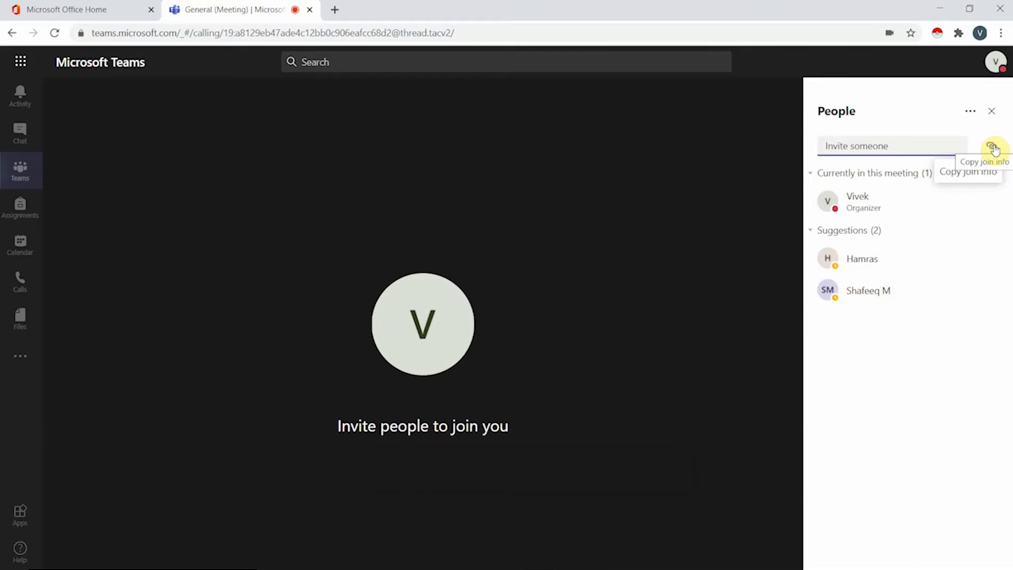
left_click(979, 116)
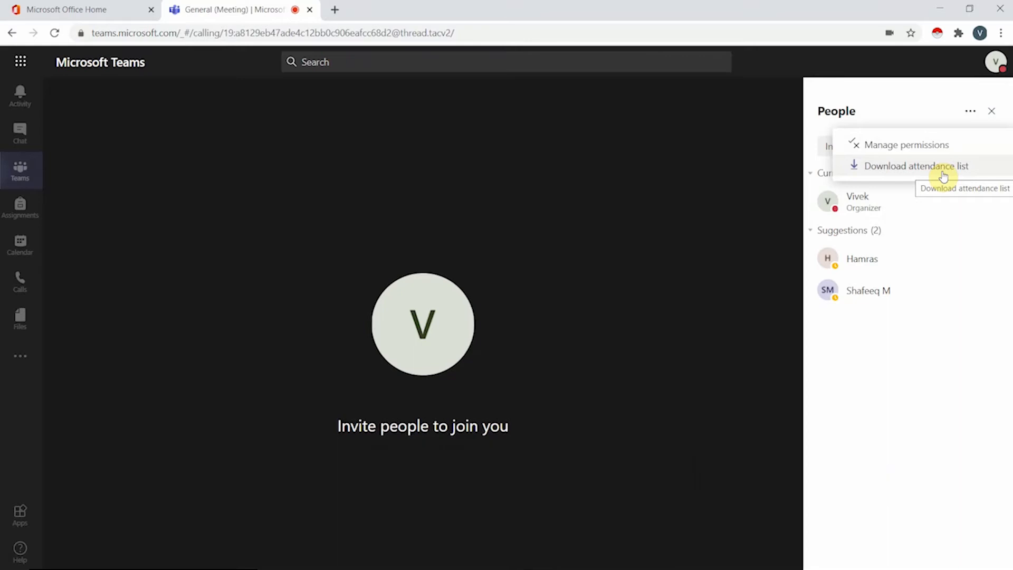
left_click(934, 148)
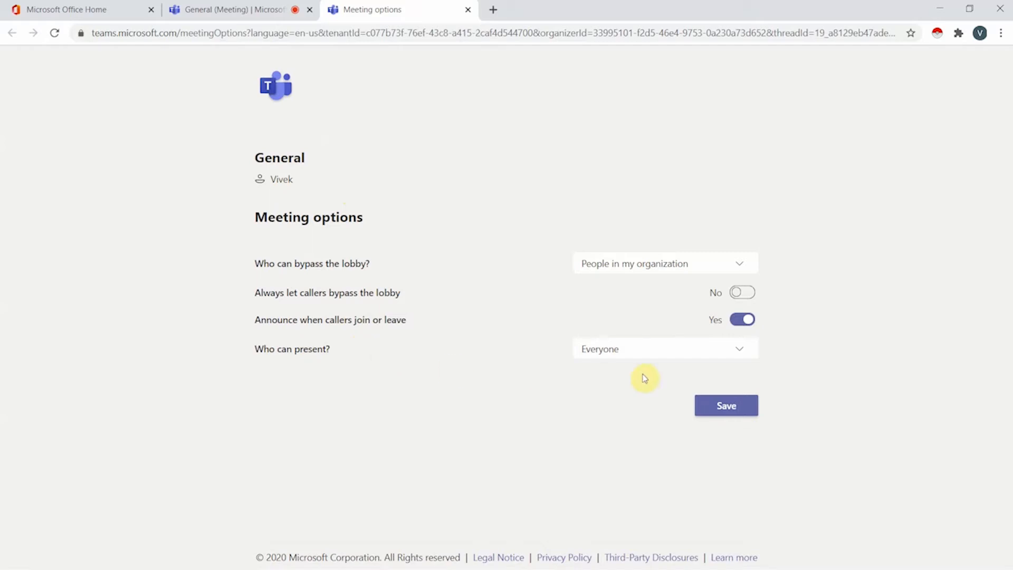
left_click(724, 355)
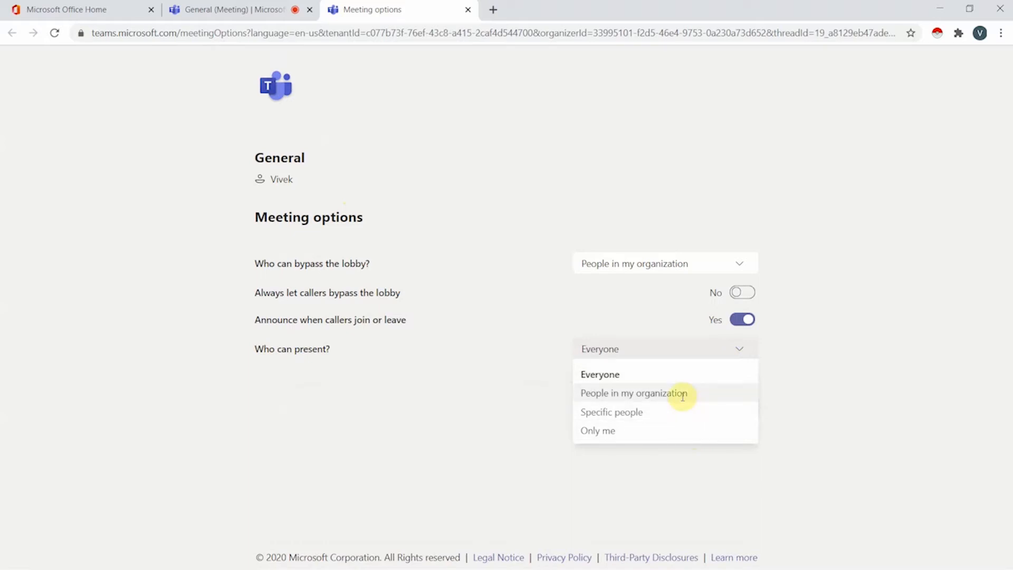
left_click(673, 435)
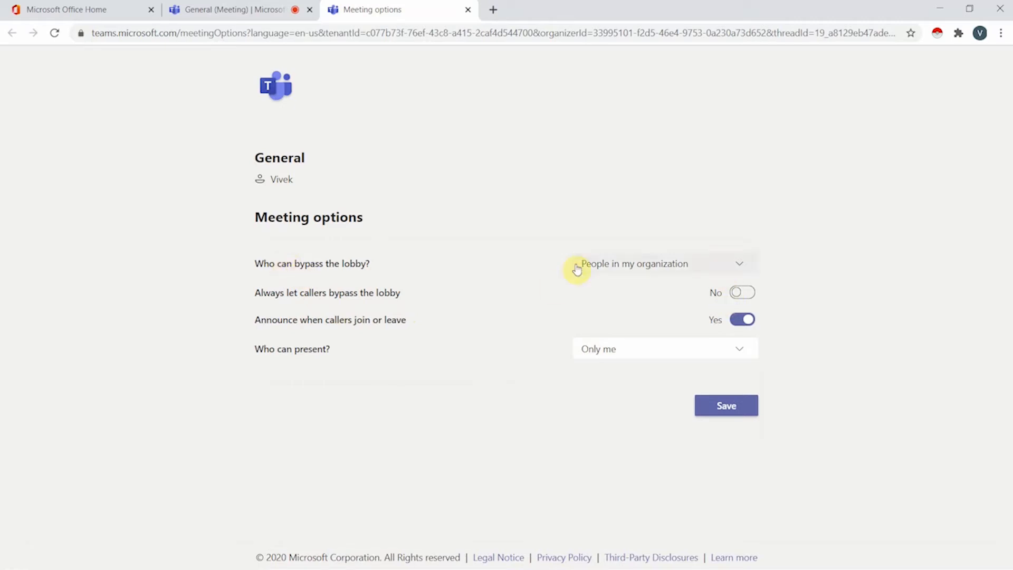
left_click(662, 266)
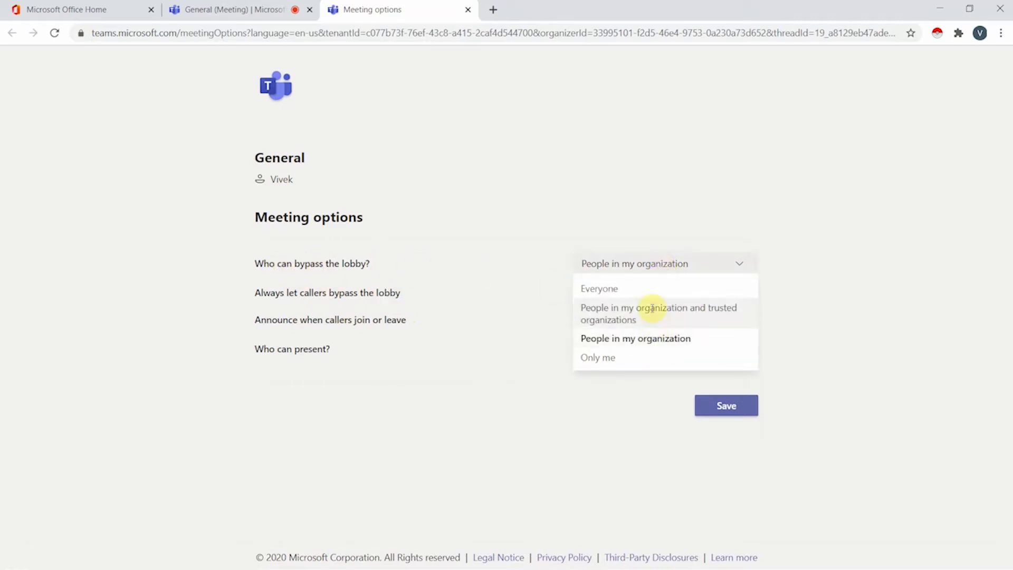
left_click(843, 337)
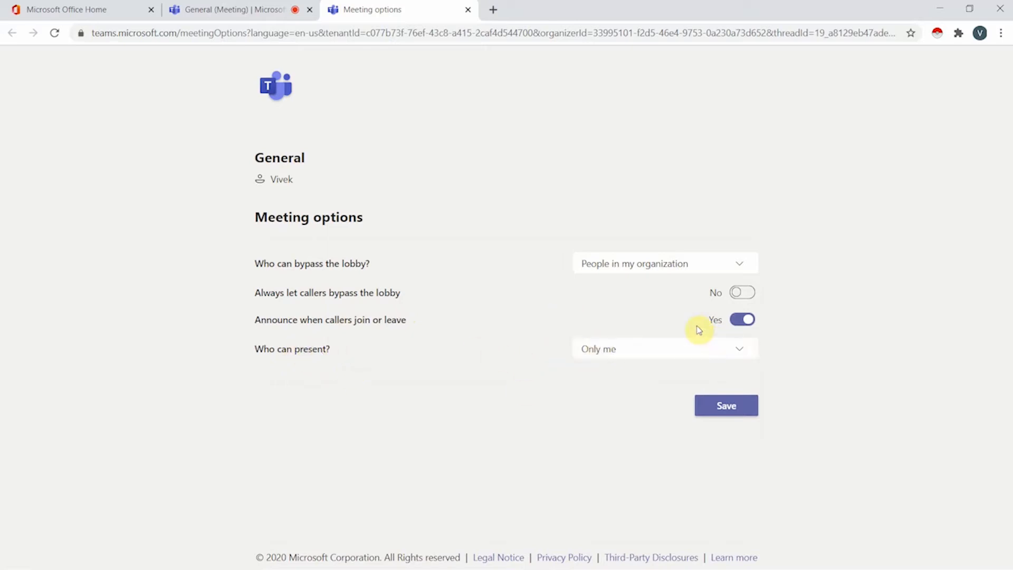
left_click(752, 409)
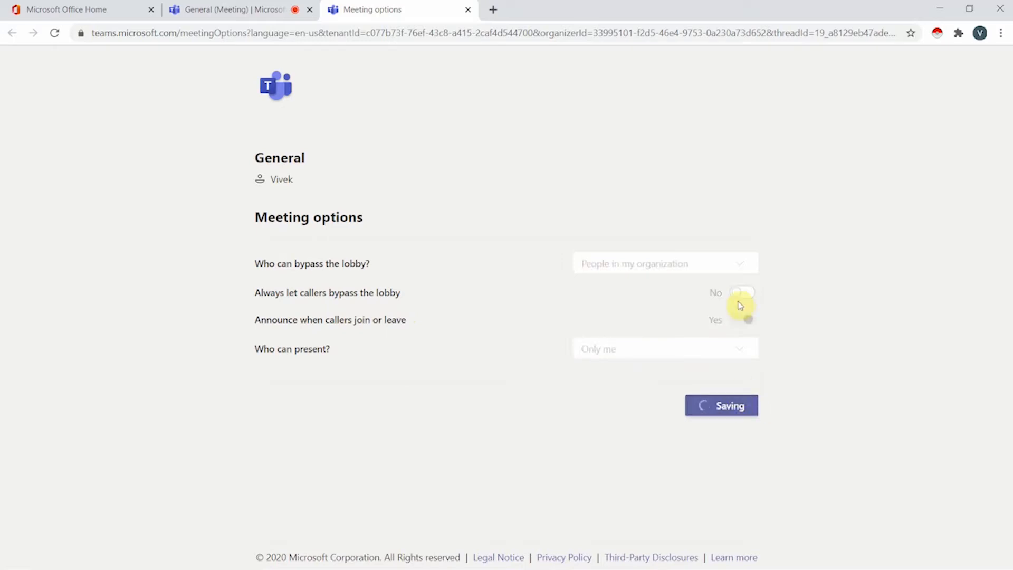
Step: Return to the General meeting, close the participant list and leave the call
left_click(185, 5)
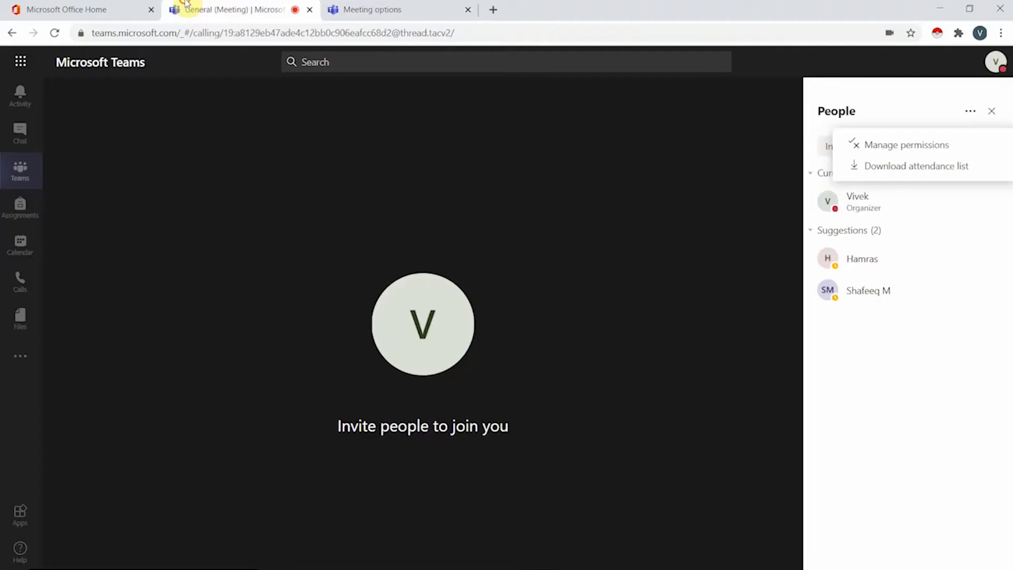
left_click(996, 114)
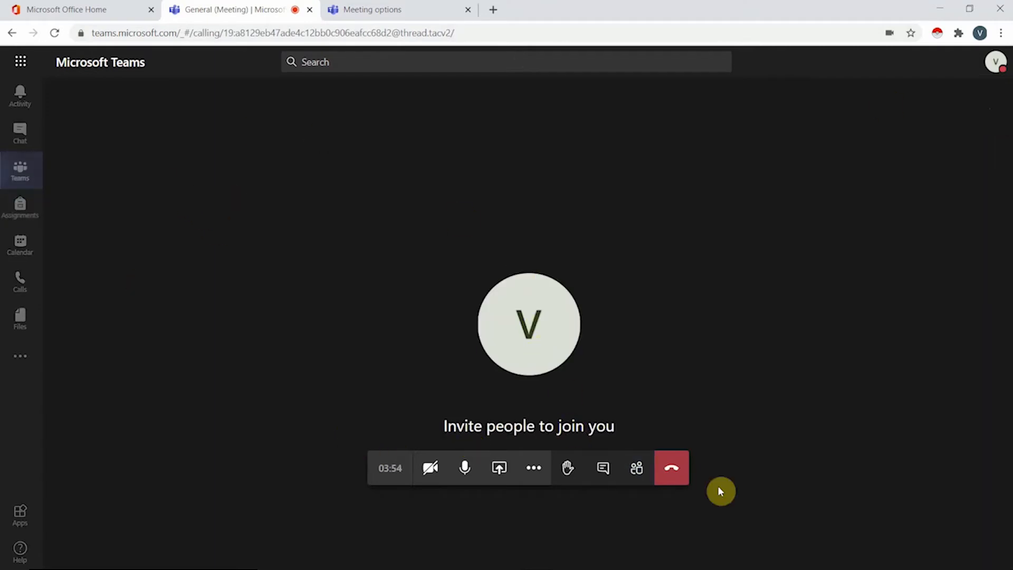
left_click(682, 468)
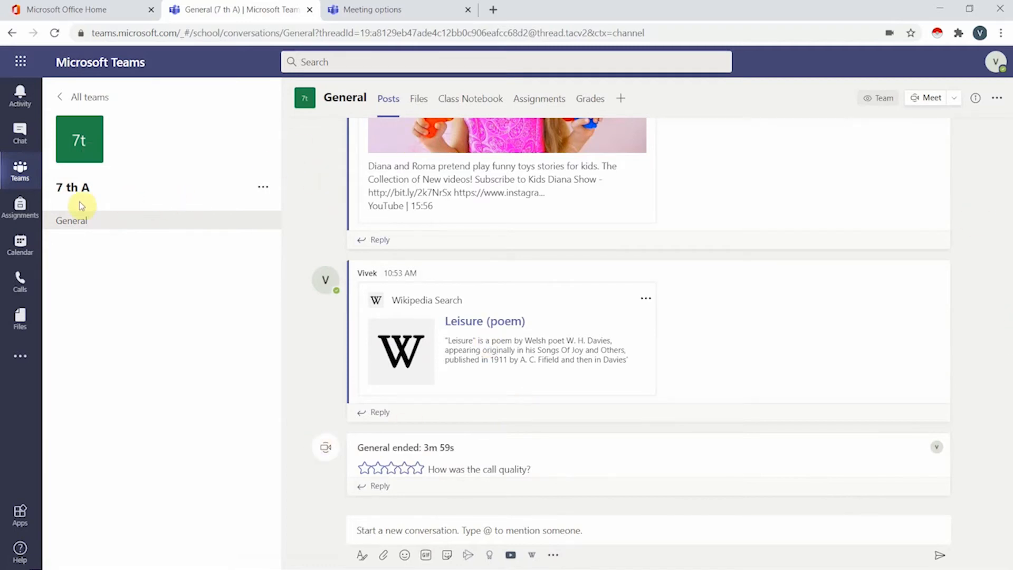
Step: Open team management for 7 th A and check its members and guests, the first member's role choices and the channels
left_click(263, 186)
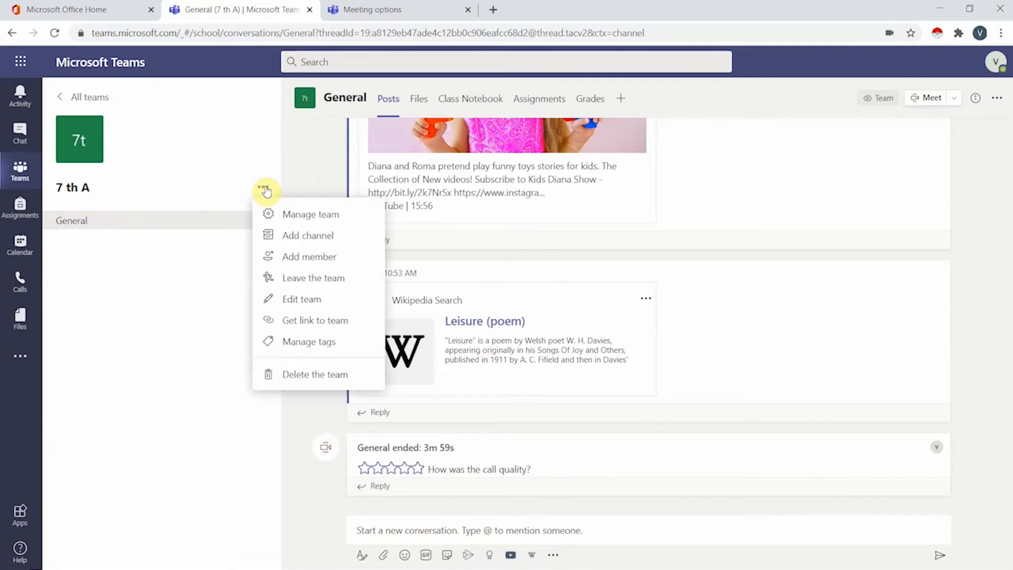
left_click(290, 215)
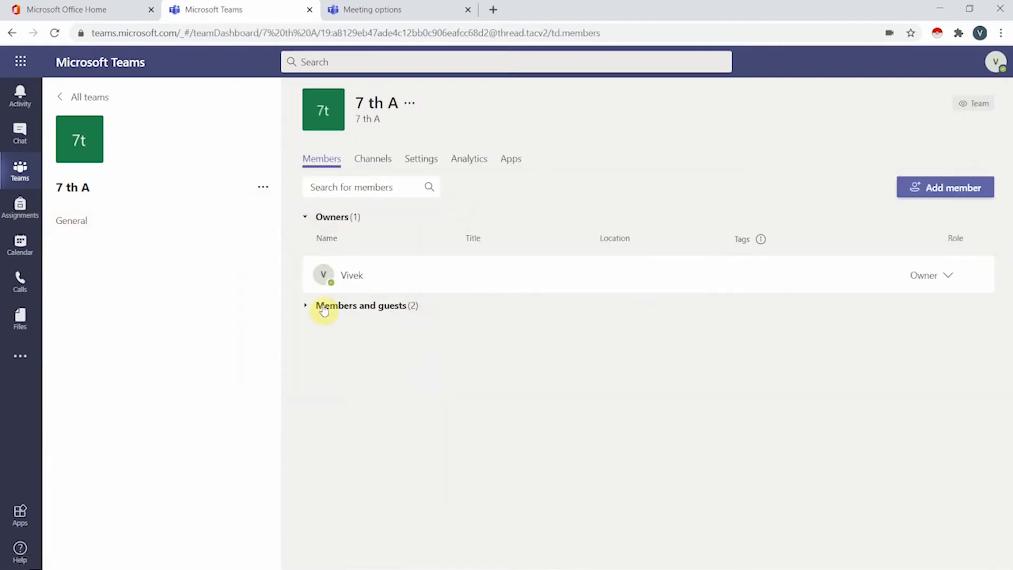
left_click(319, 308)
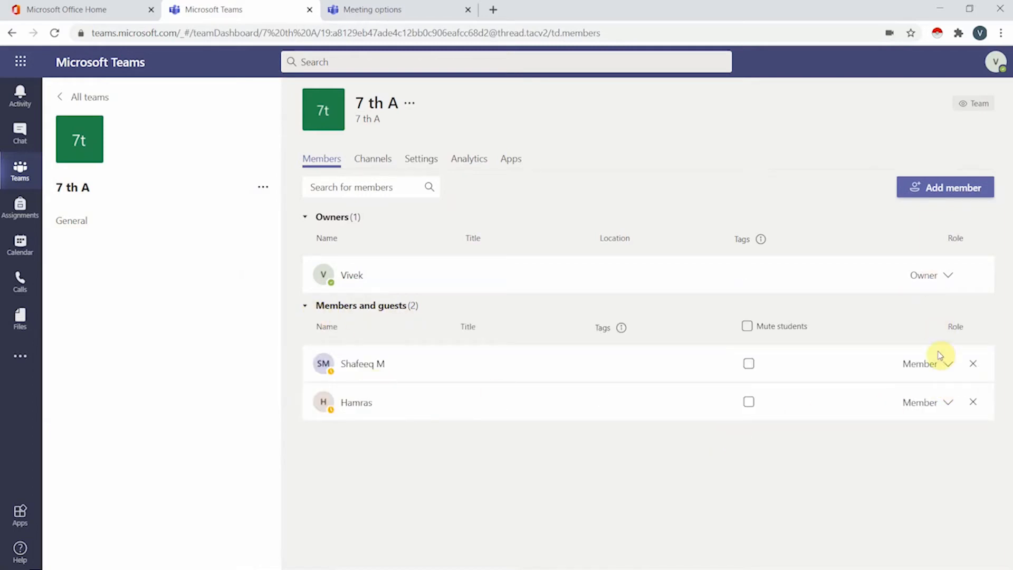
left_click(935, 374)
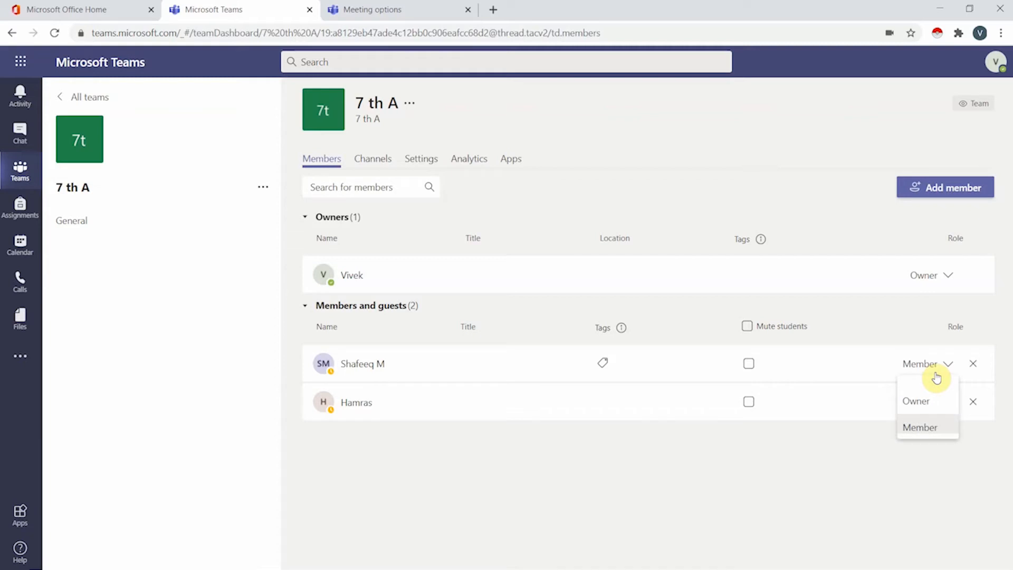
left_click(891, 333)
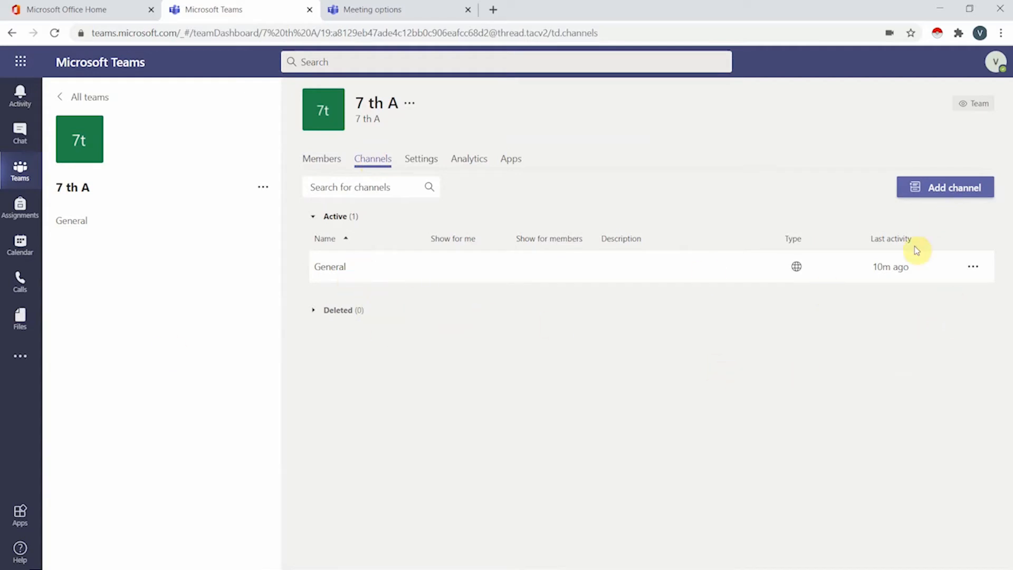
Step: Generate a team code in the settings of the 7 th A team and select the code
left_click(431, 165)
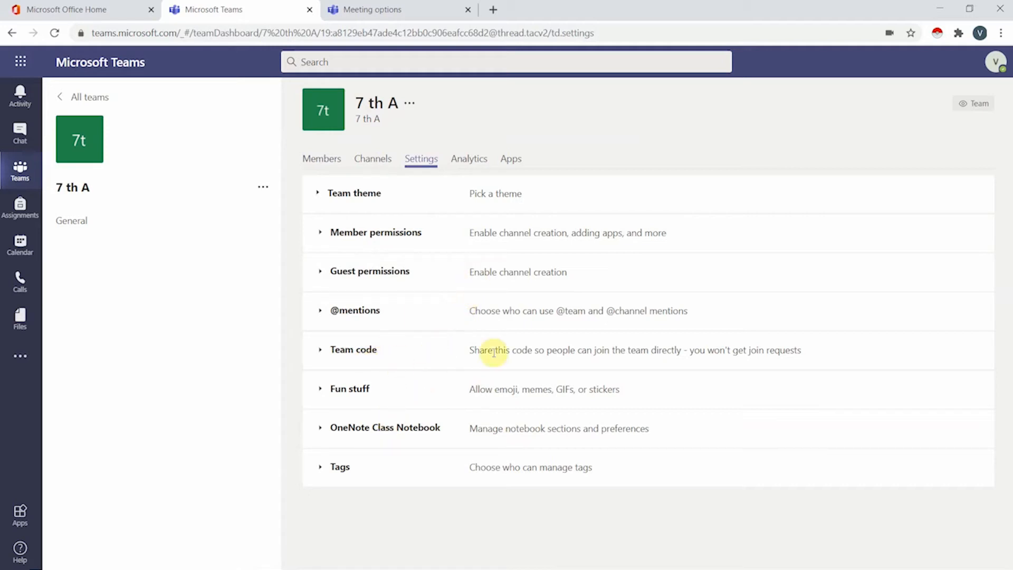
left_click(375, 351)
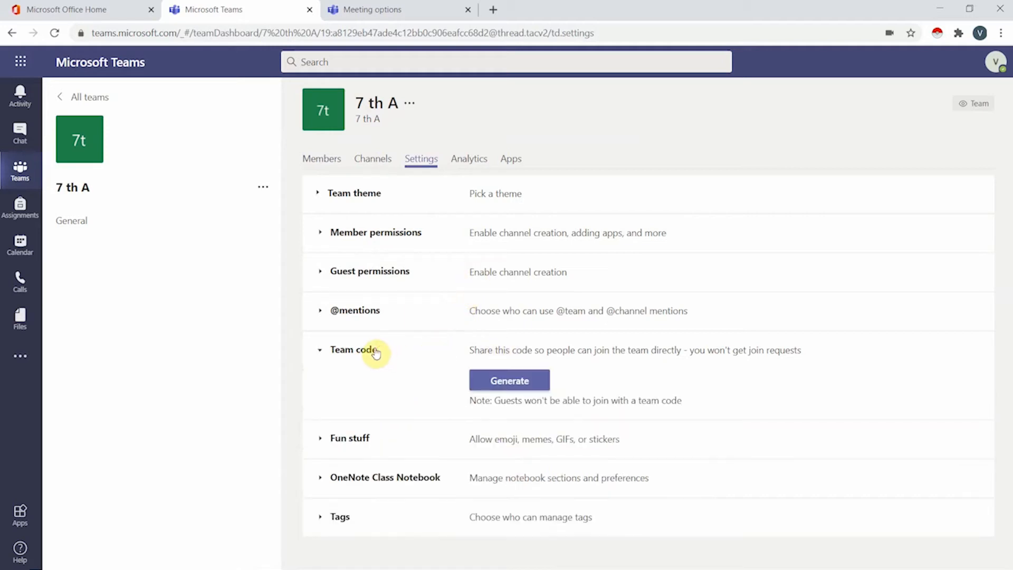
left_click(527, 389)
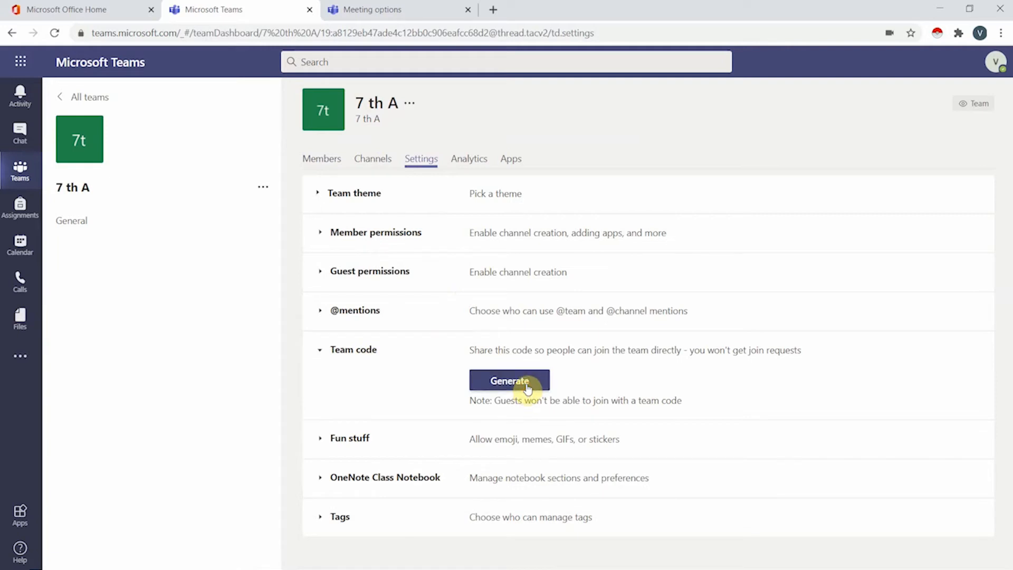
left_click_drag(464, 382, 577, 385)
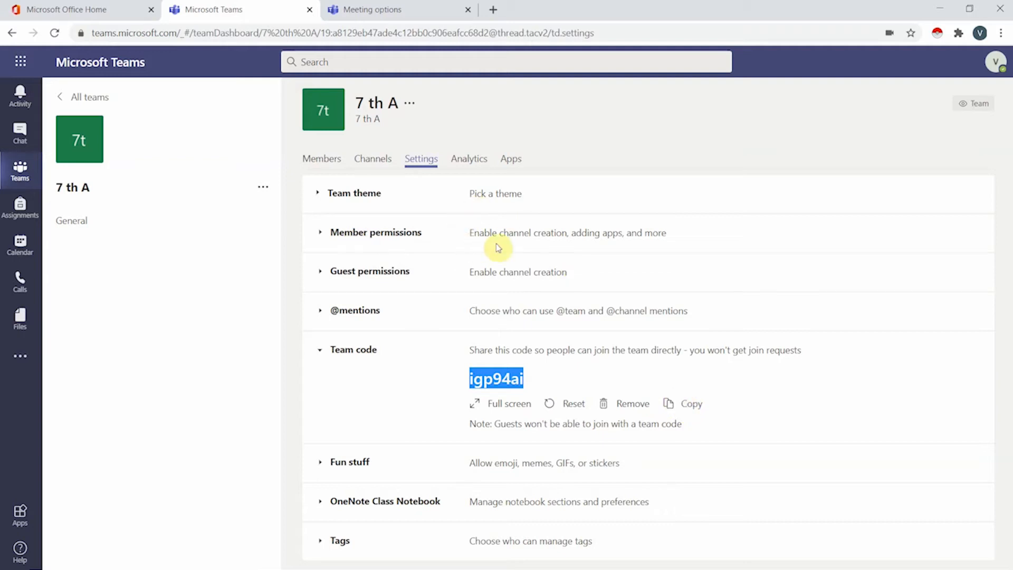
Step: Review the member permissions and guest permissions in the 7 th A team settings
left_click(398, 233)
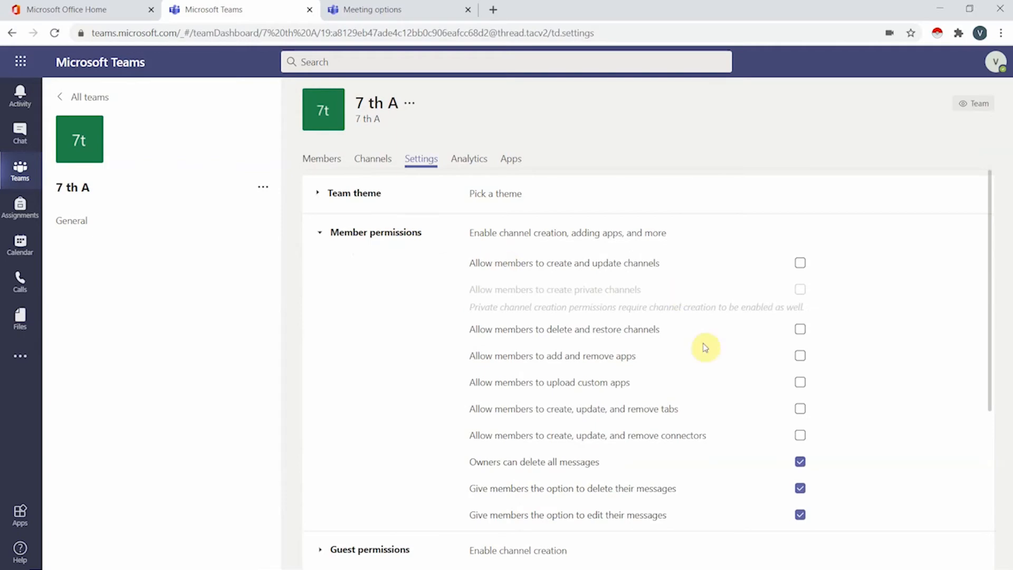
scroll(447, 273, "down", 4)
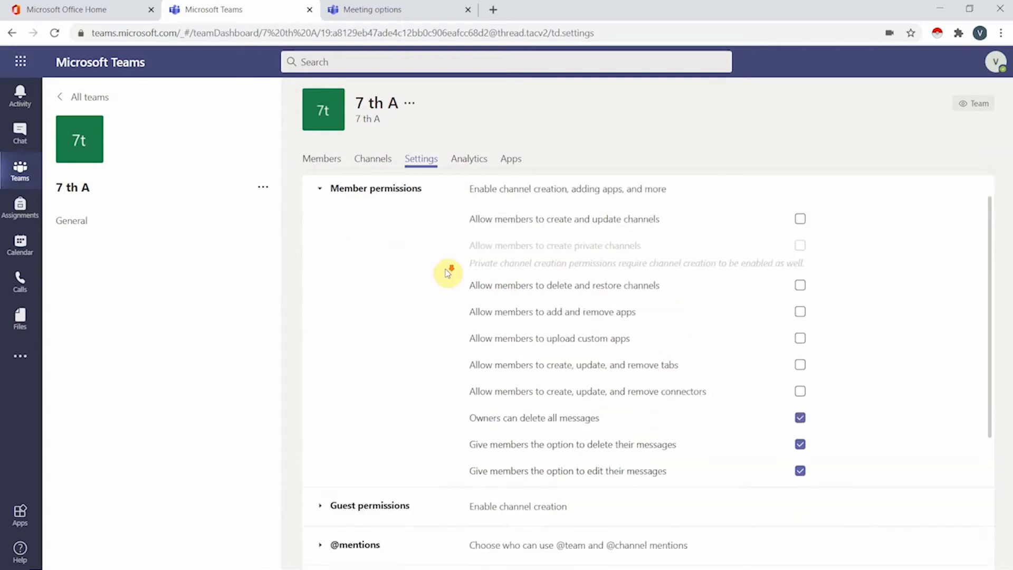
left_click(446, 355)
scroll(447, 359, "down", 3)
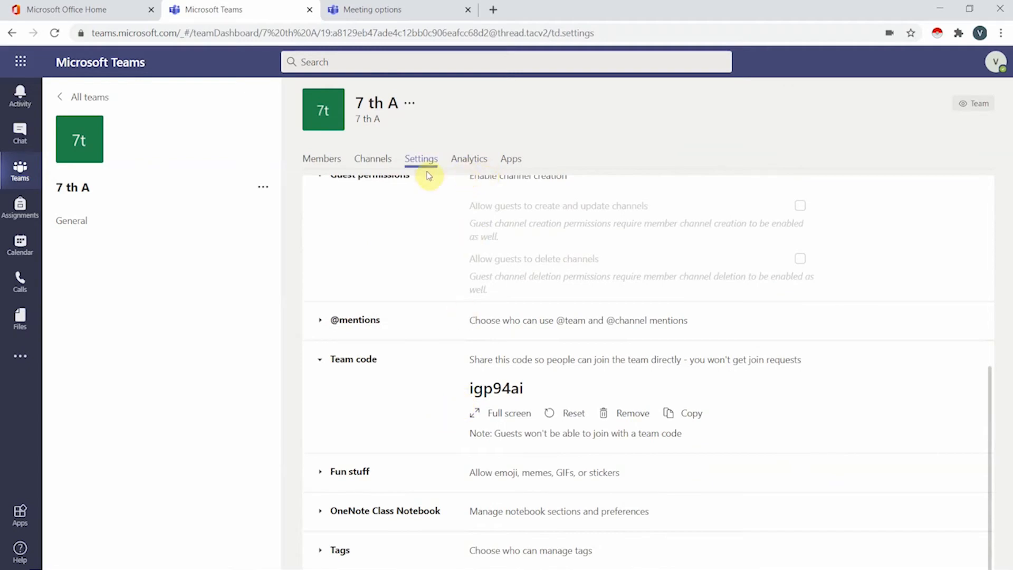
Step: Check the 7 th A team's apps and analytics, and return to its member list
left_click(504, 161)
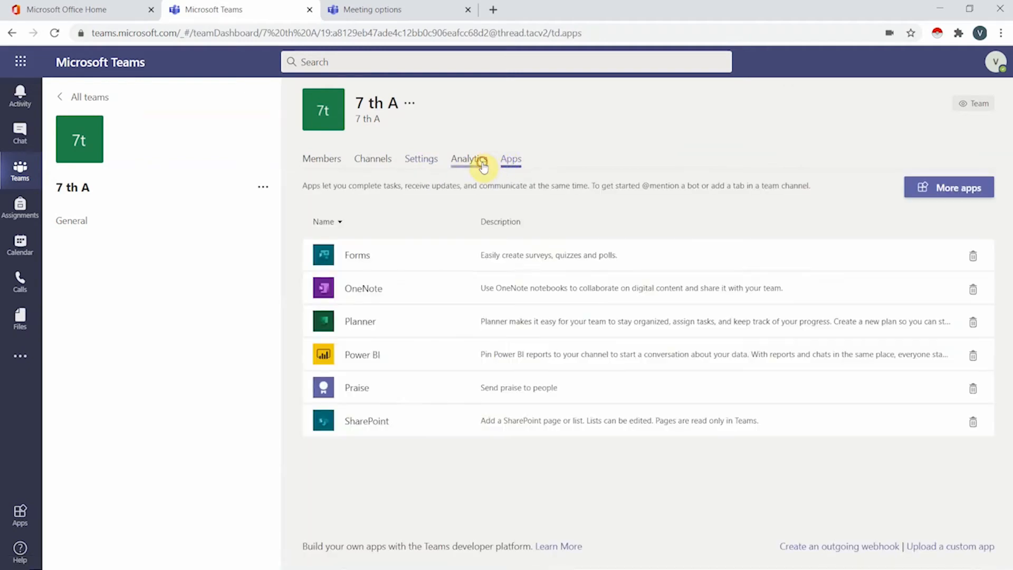
left_click(480, 163)
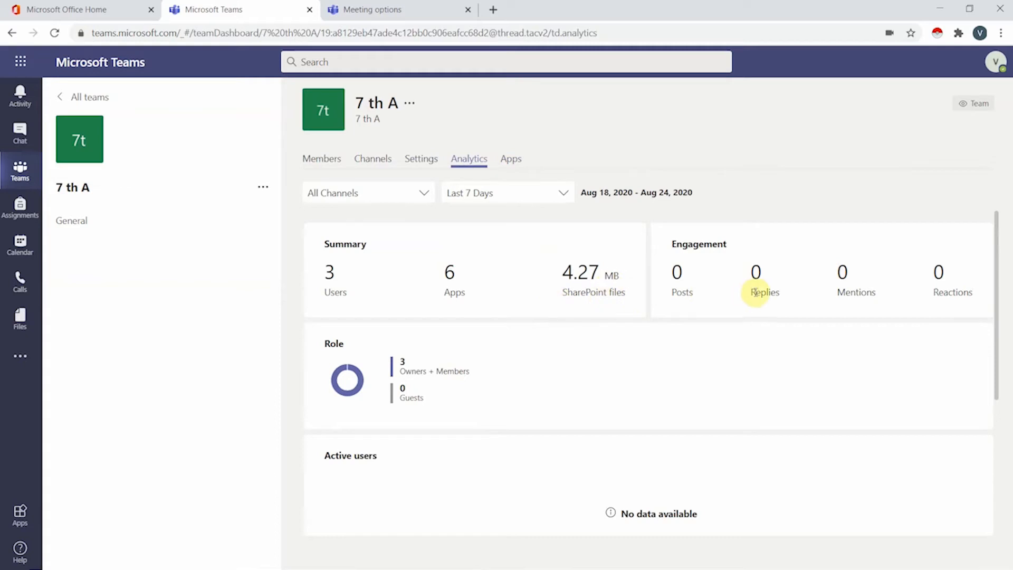
left_click(371, 161)
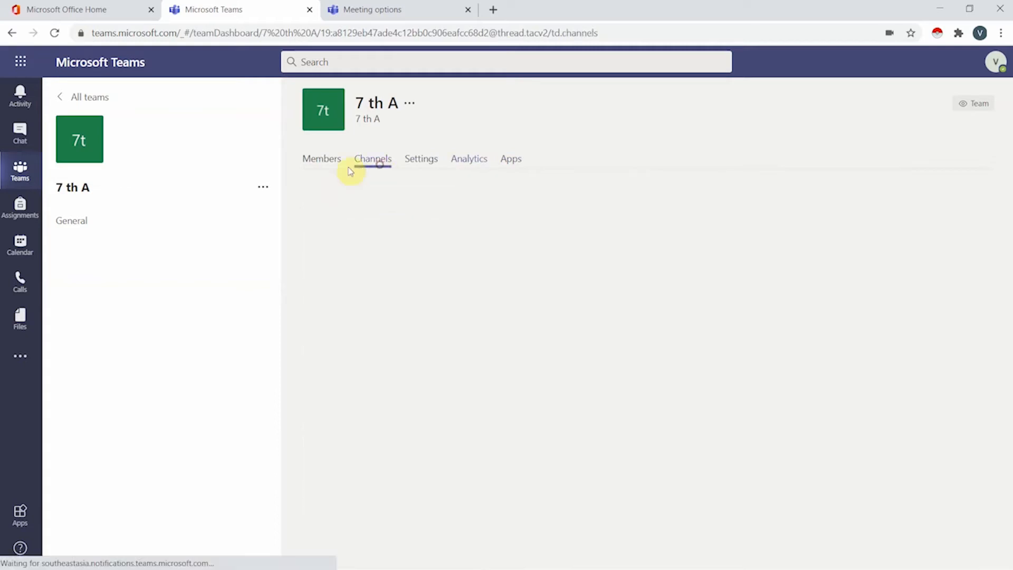
left_click(334, 159)
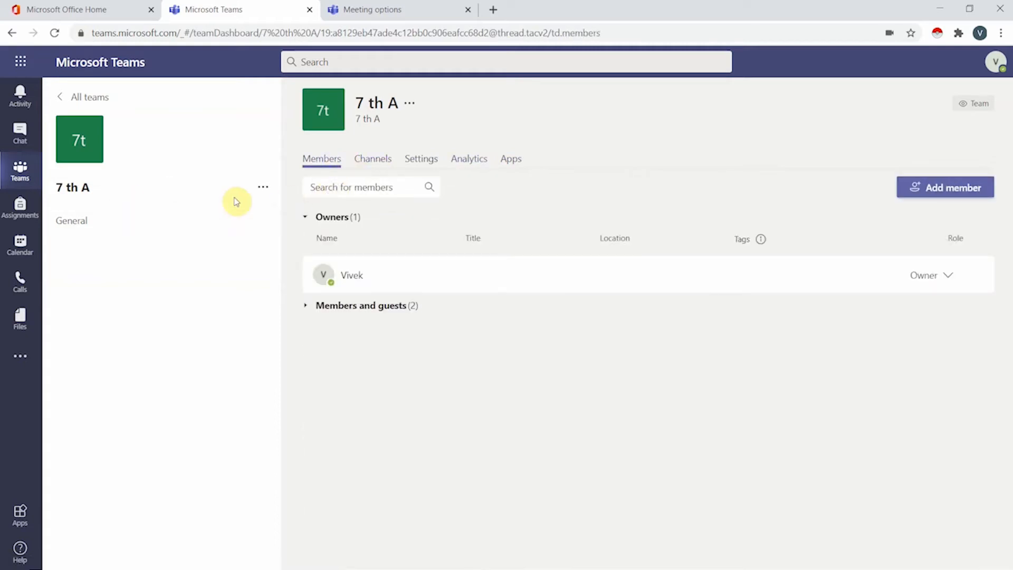
Step: Add a channel named java with standard privacy to the 7 th A team
left_click(264, 188)
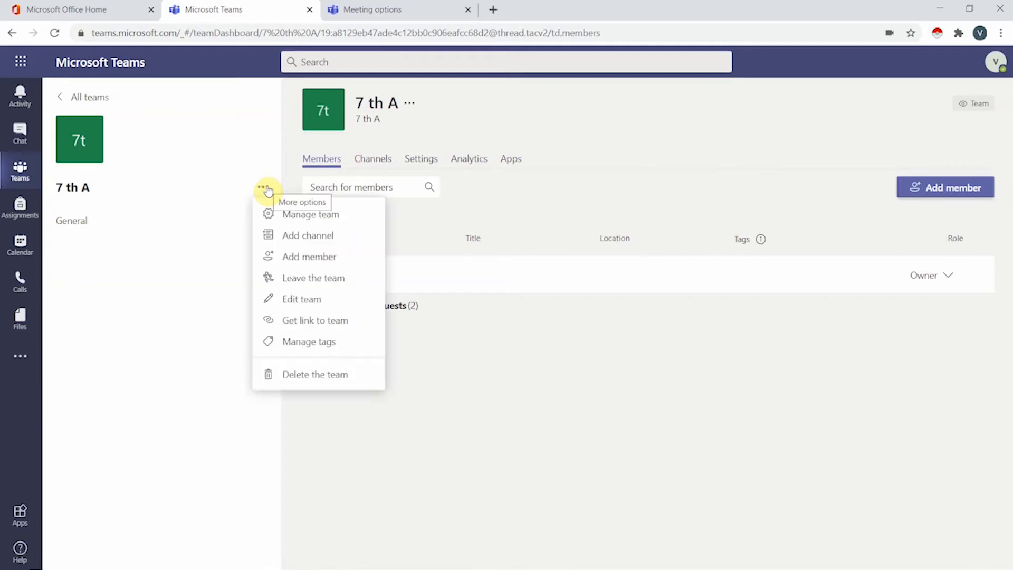
left_click(323, 239)
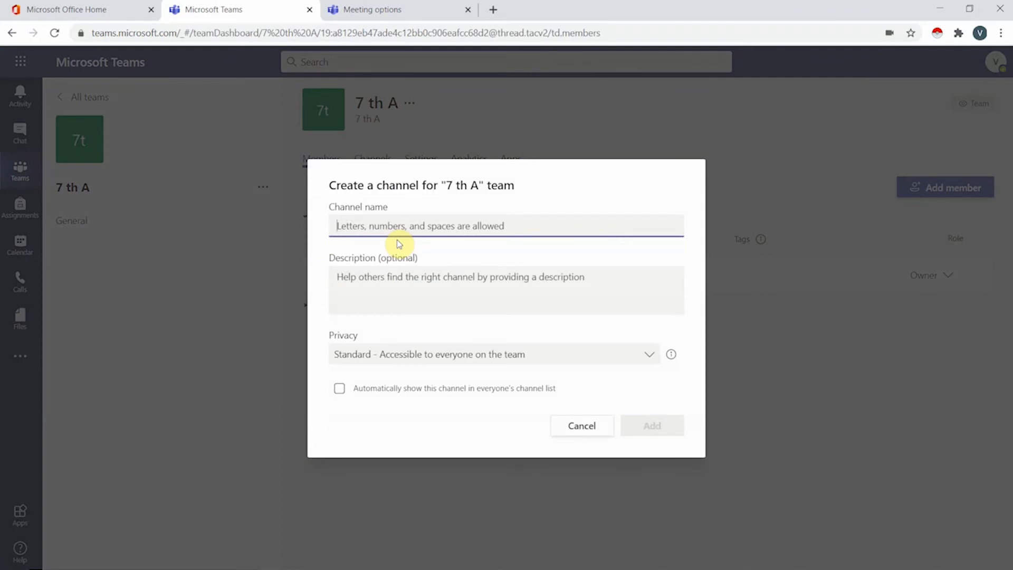
type("java")
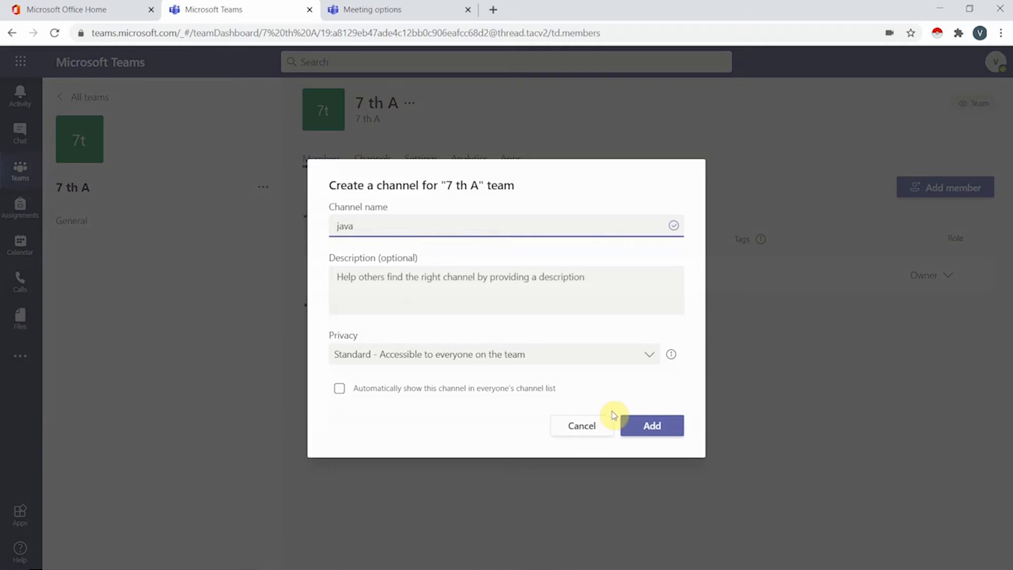
left_click(653, 425)
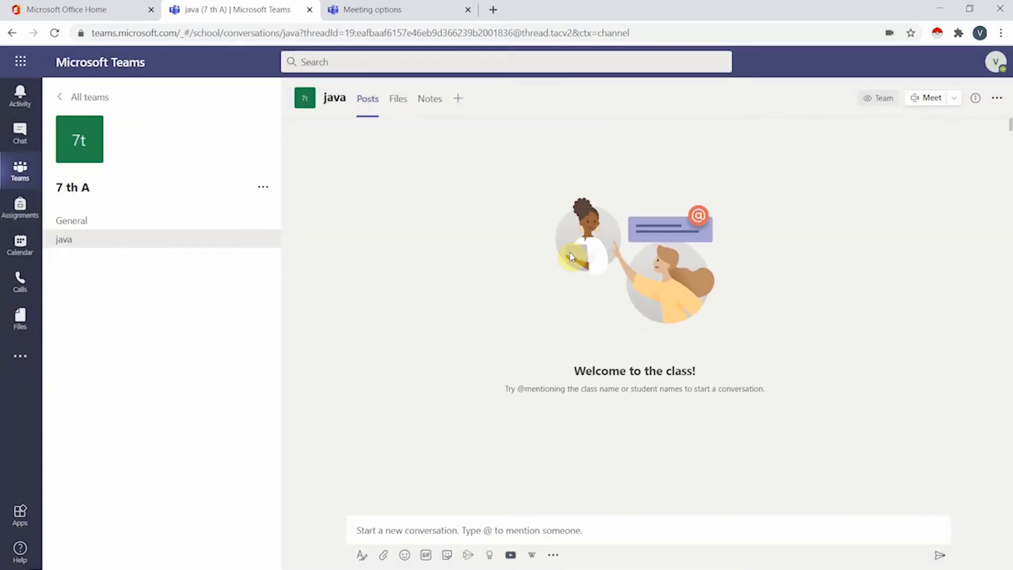
Step: Create another channel in 7 th A named python with Private privacy, and proceed to adding members
left_click(263, 189)
left_click(304, 238)
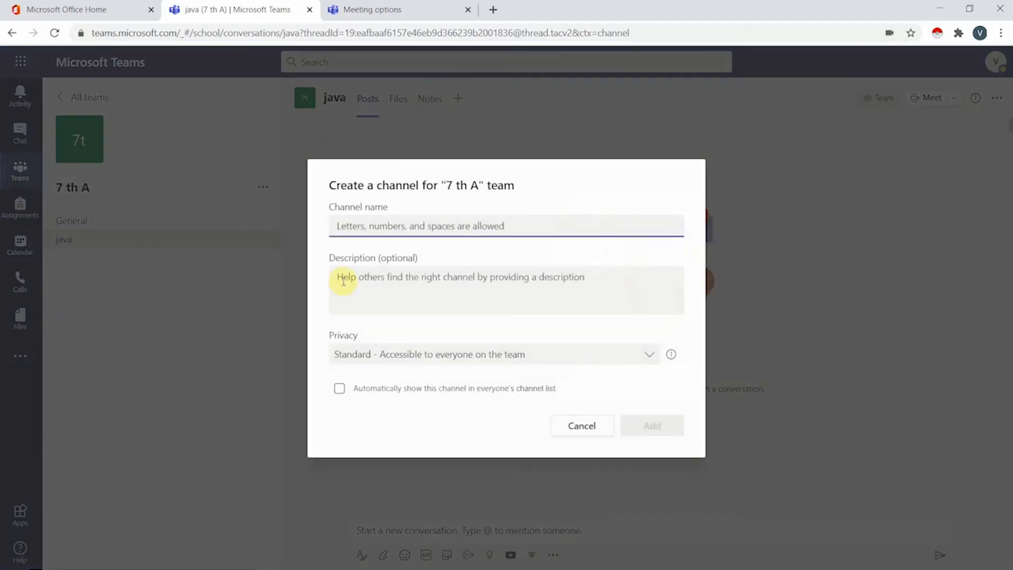
left_click(490, 360)
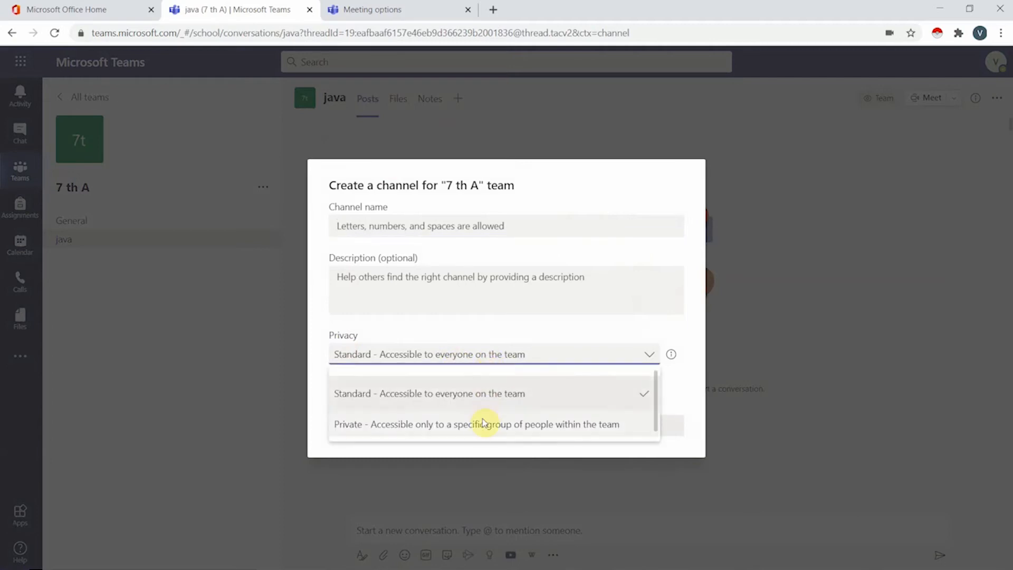
left_click(367, 235)
type("python")
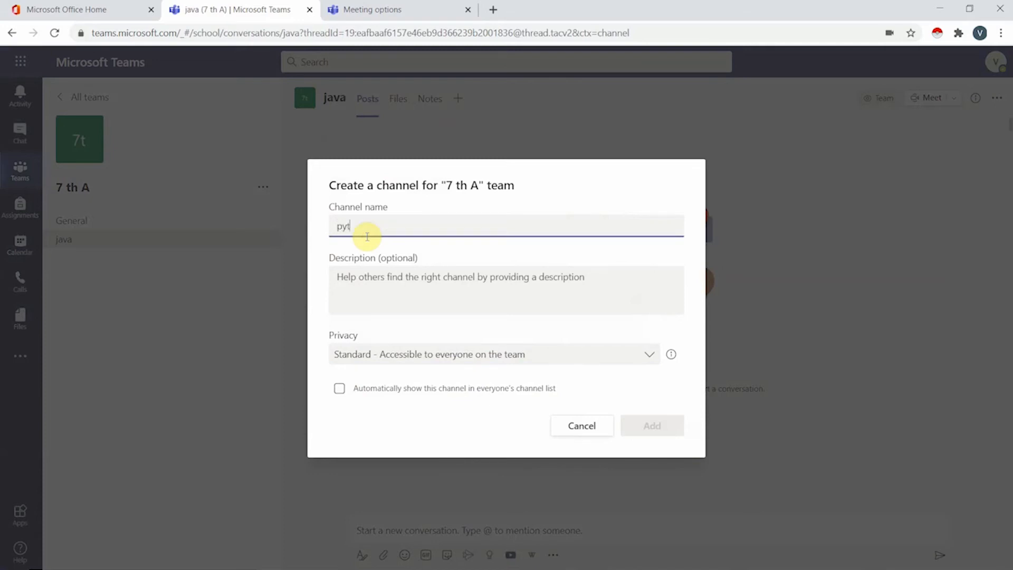
left_click(391, 354)
left_click(400, 424)
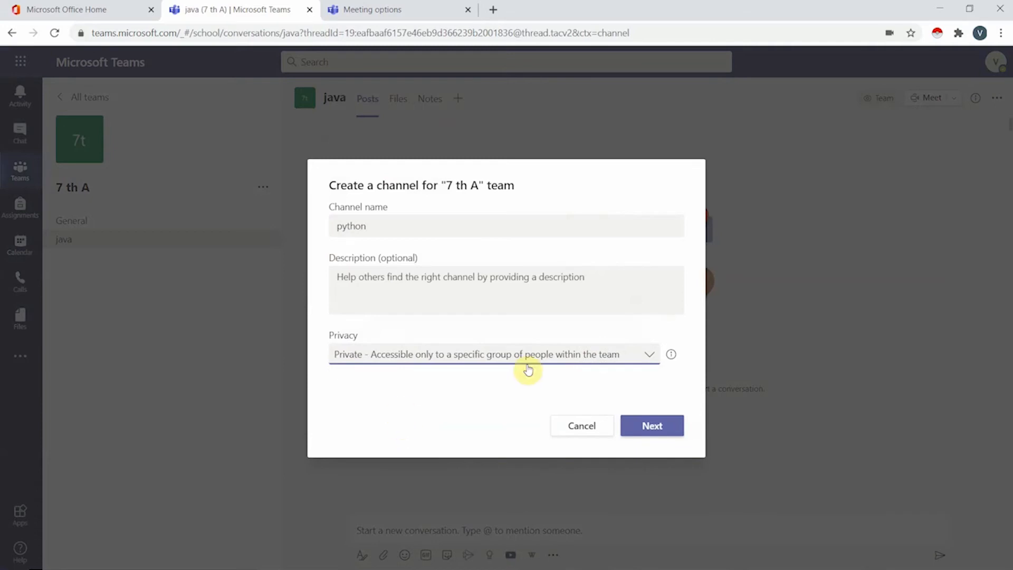
left_click(674, 423)
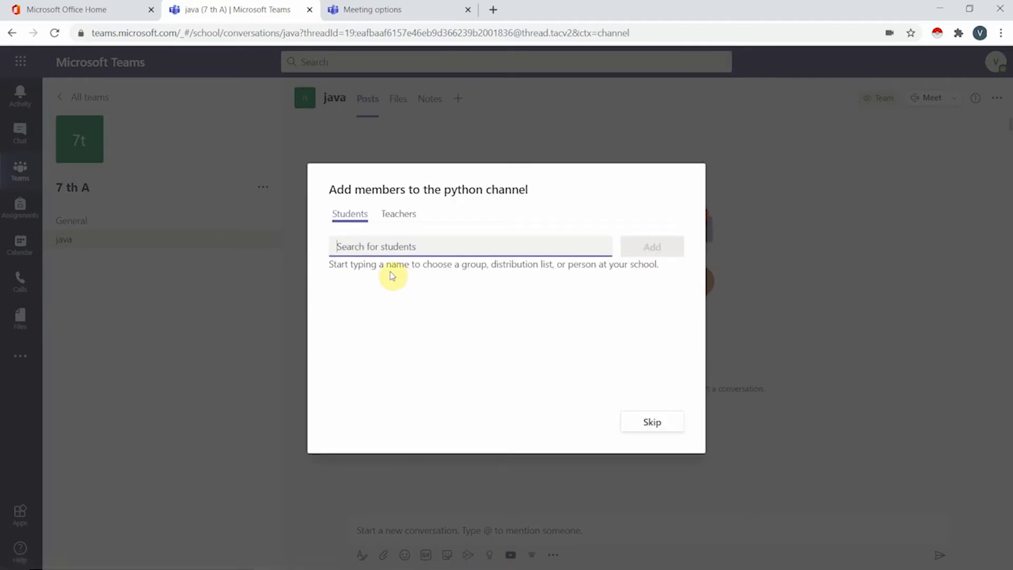
Step: Find the student by name, add them to the python channel and finish the channel setup
type("hamras")
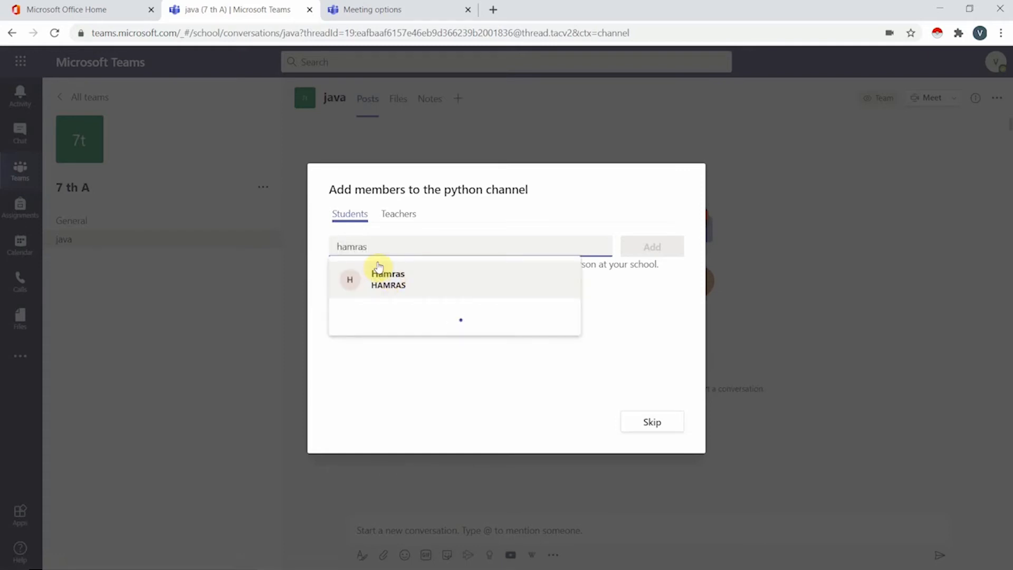
left_click(380, 270)
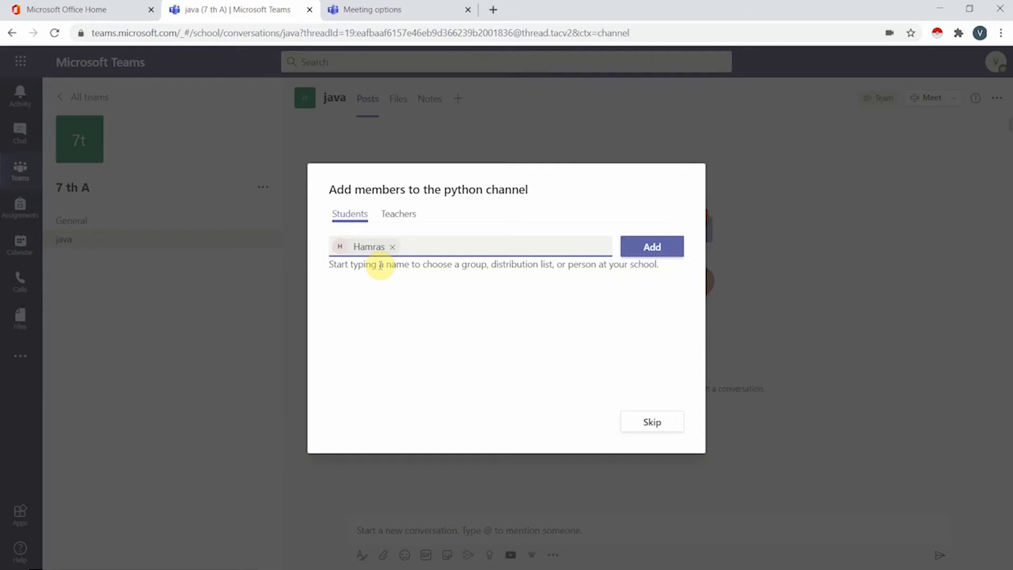
left_click(650, 248)
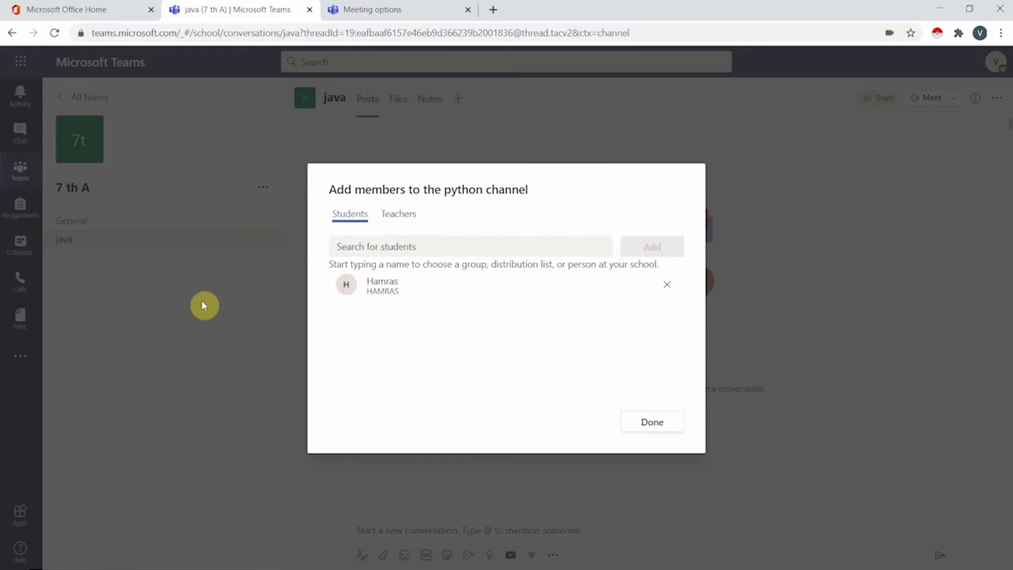
left_click(656, 423)
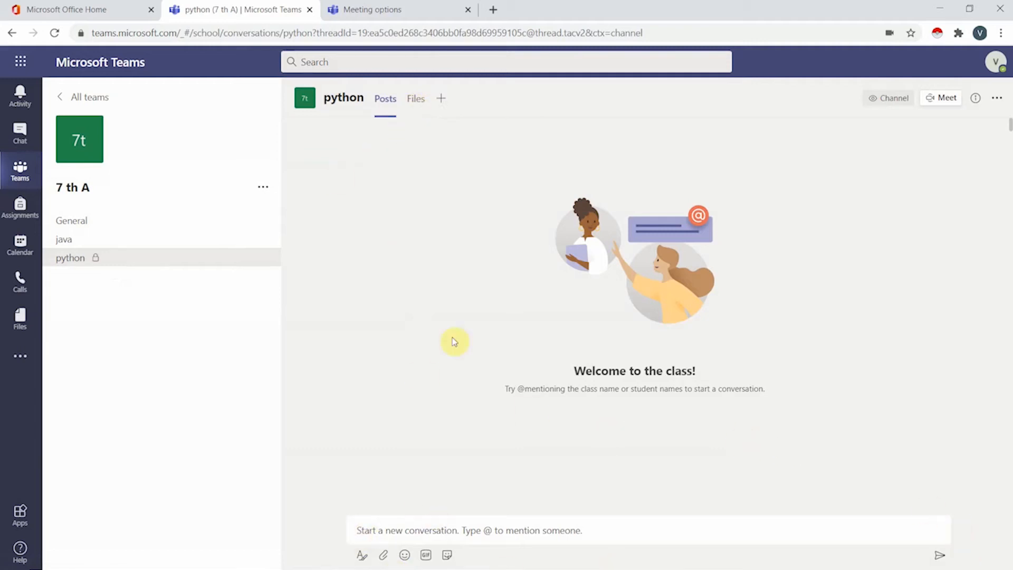
Step: Check the management options offered for the 7 th A team, and close them
left_click(262, 187)
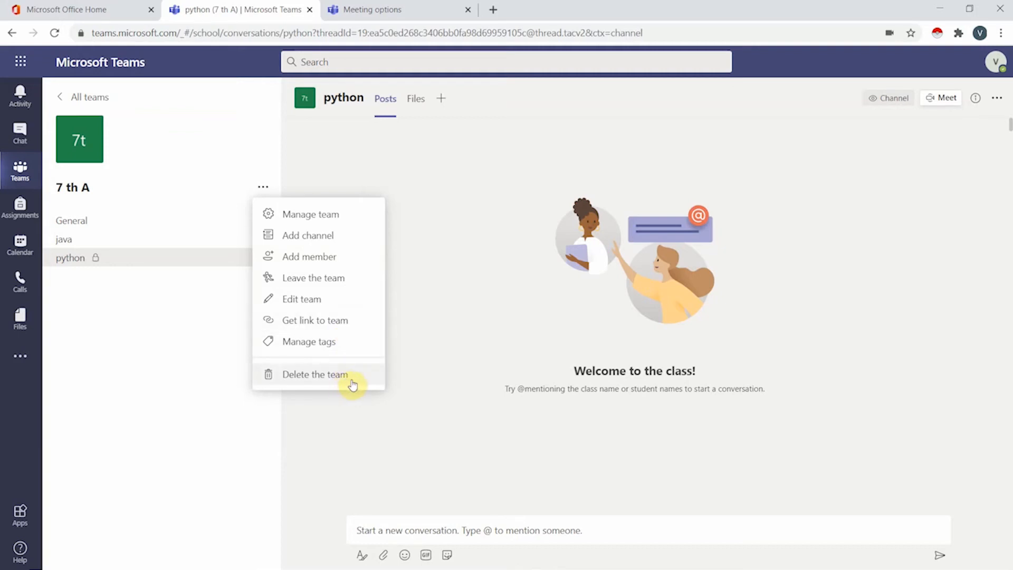
left_click(518, 272)
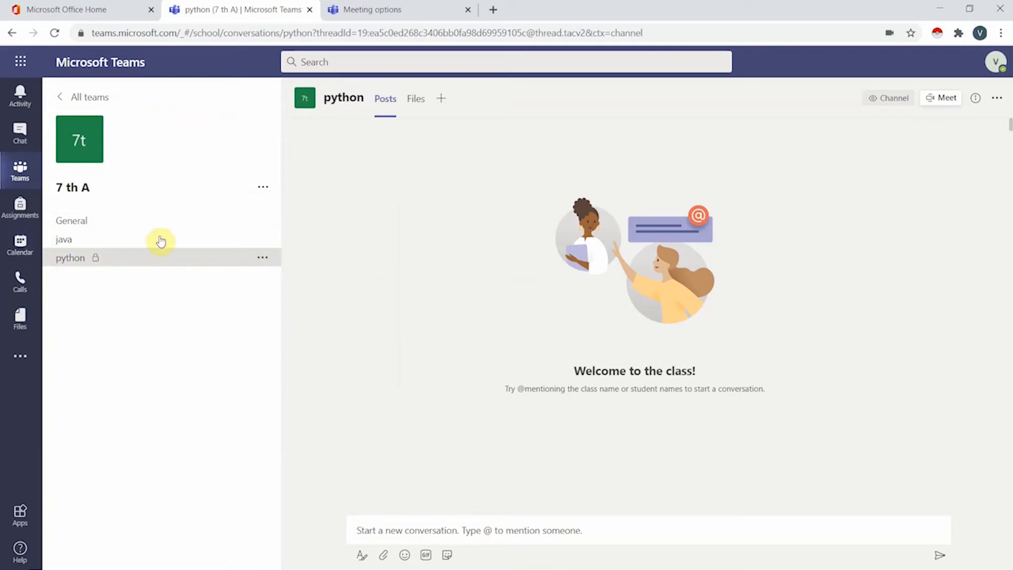
Step: Open the assignments of class 7 th A and start a new assignment
left_click(28, 216)
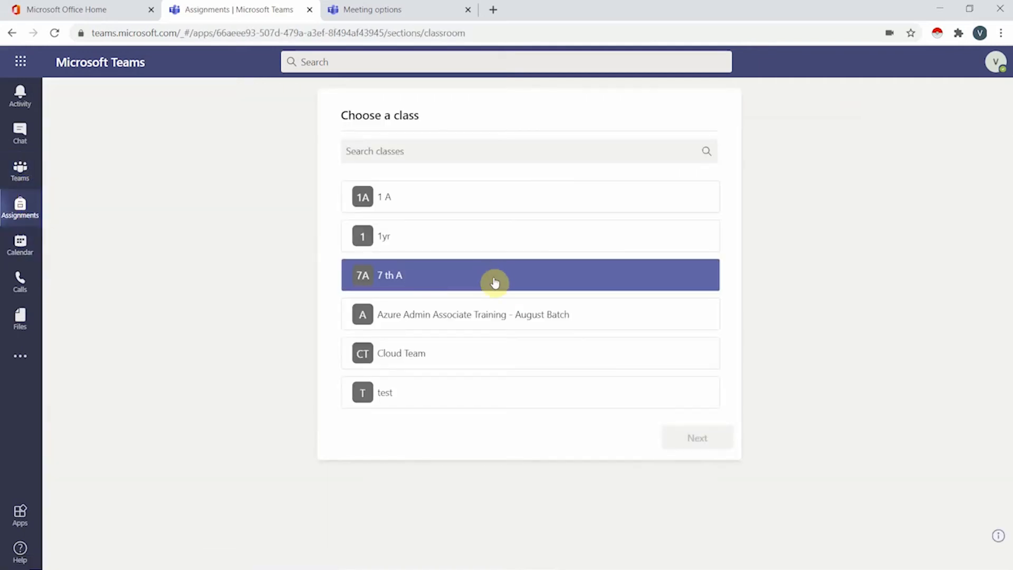
left_click(432, 288)
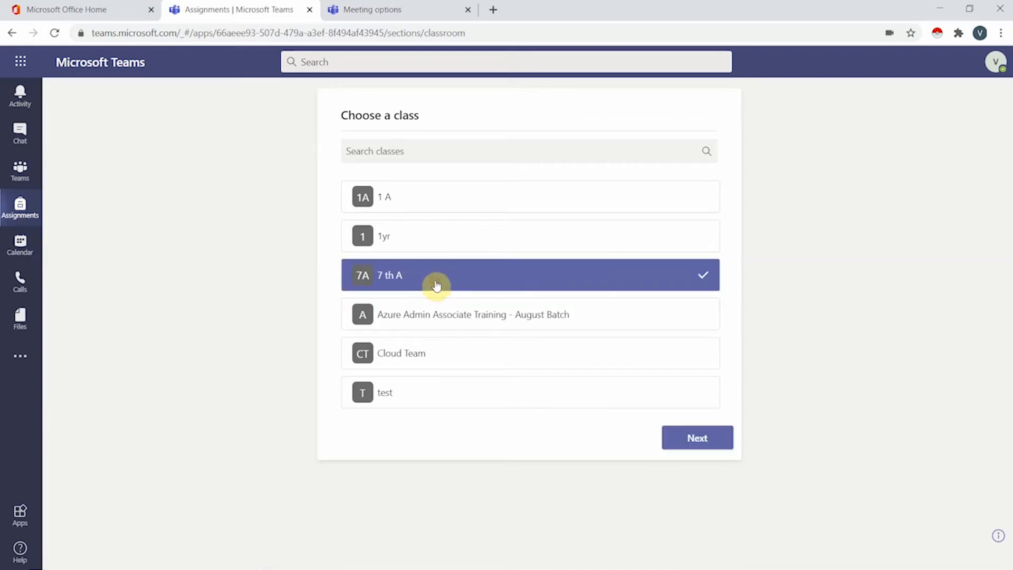
left_click(706, 444)
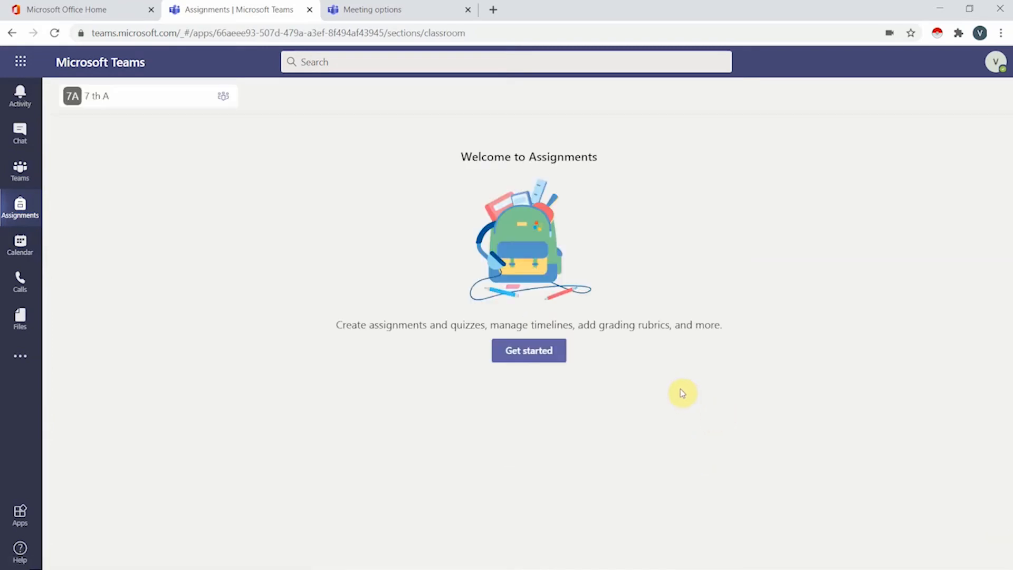
left_click(532, 356)
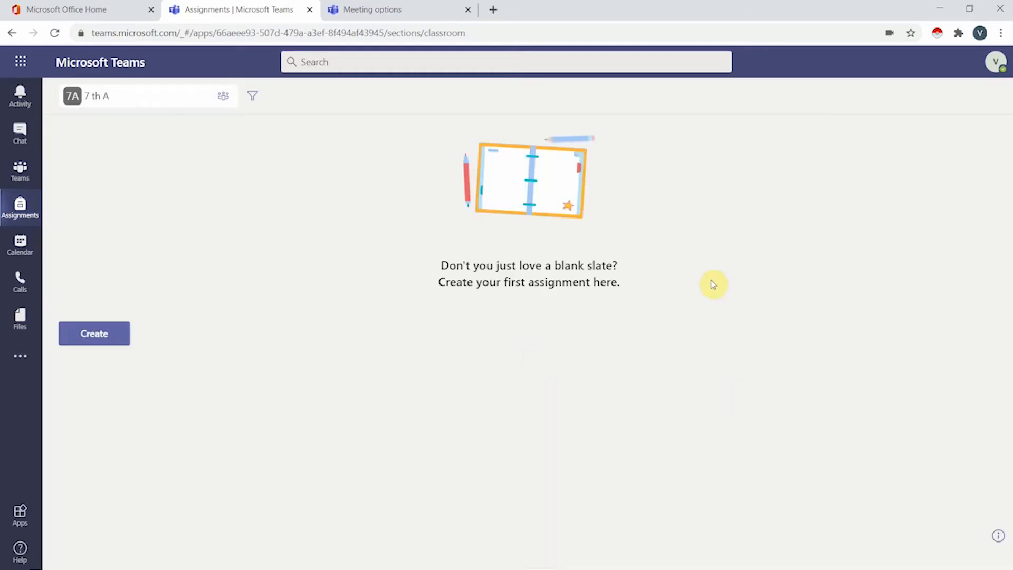
left_click(93, 337)
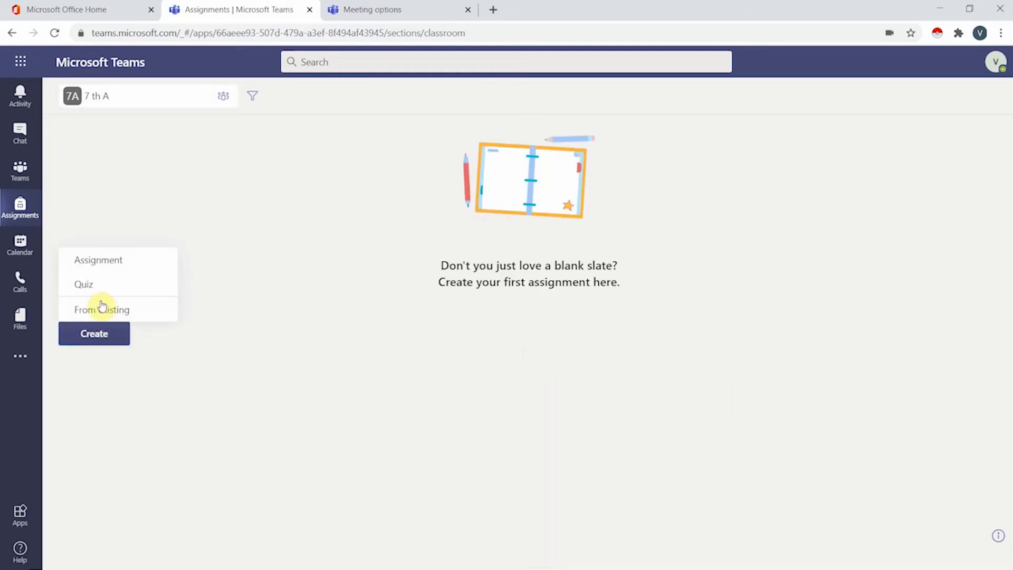
left_click(107, 271)
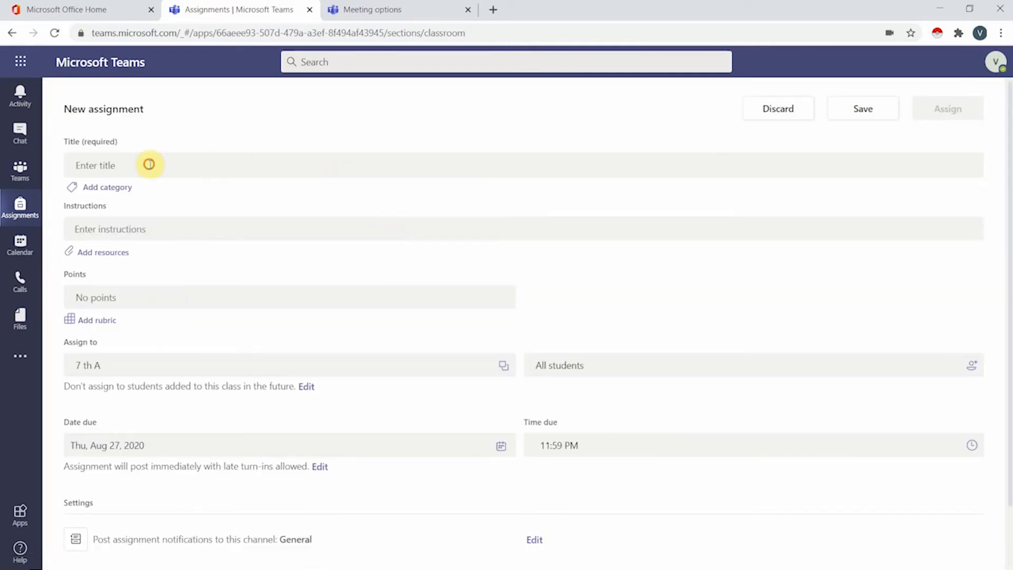
Step: Title the new assignment java assignment and set its points to 50
left_click(150, 164)
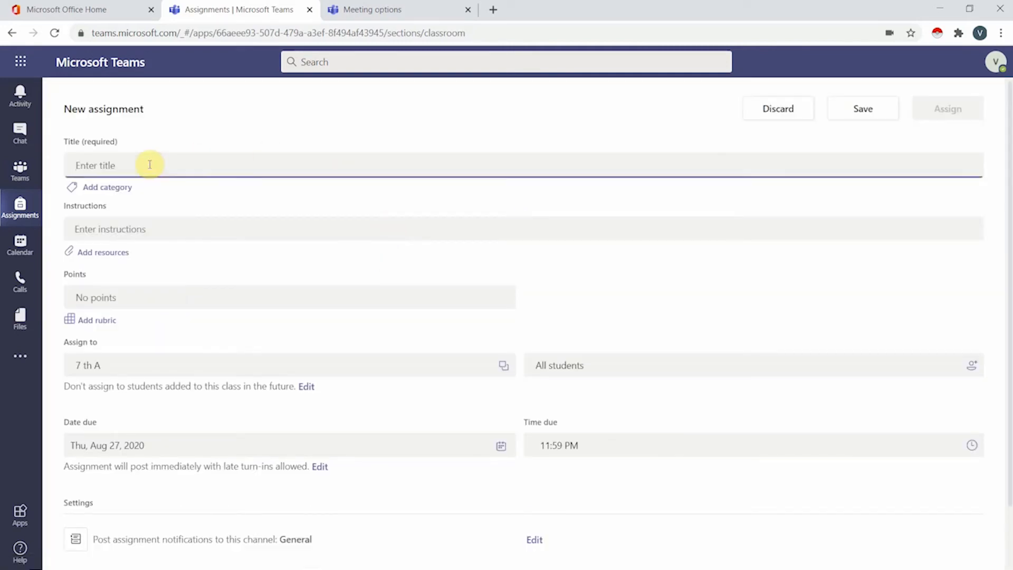
type("I")
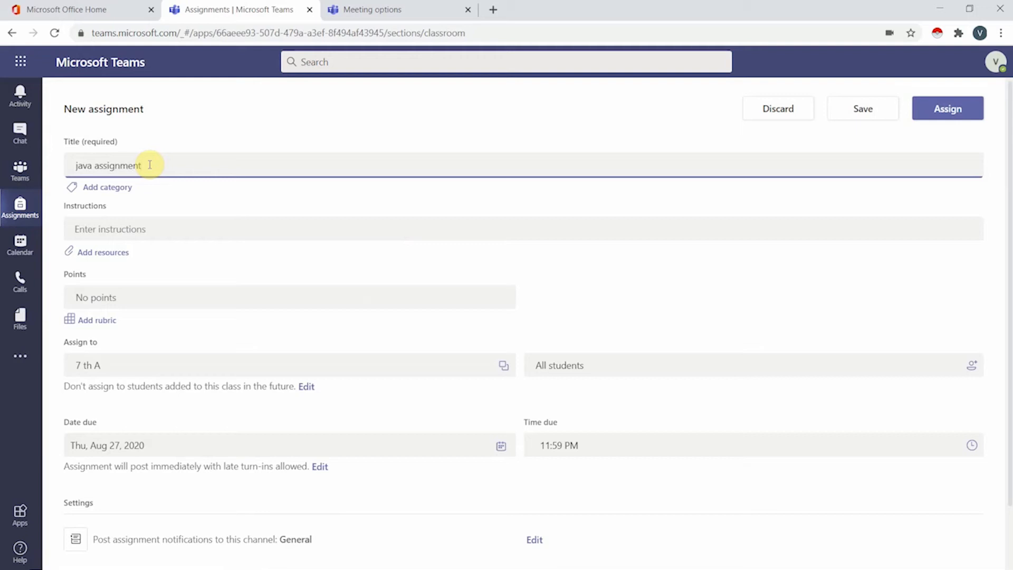
left_click(126, 232)
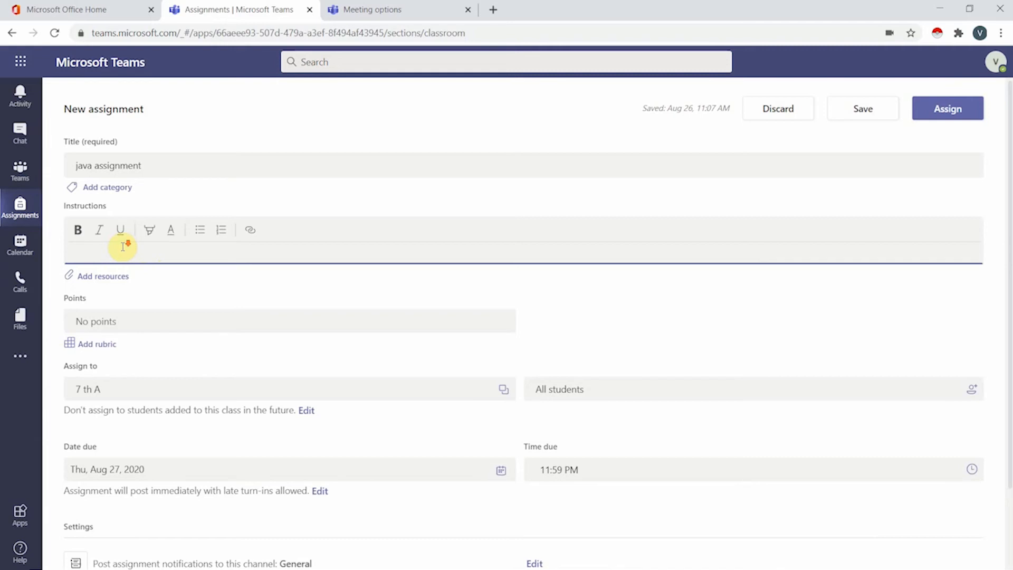
scroll(122, 247, "down", 2)
left_click(115, 228)
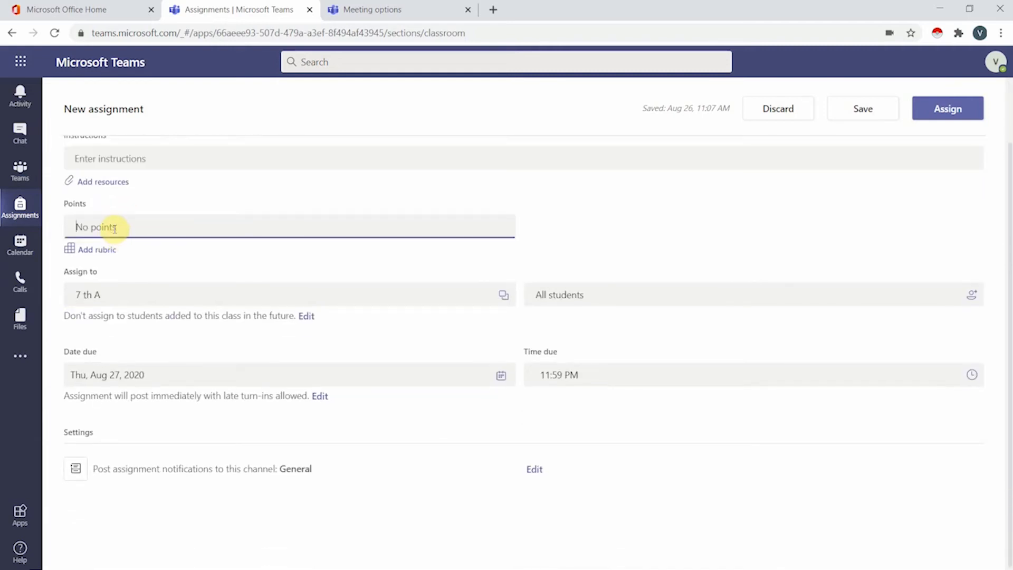
type("50")
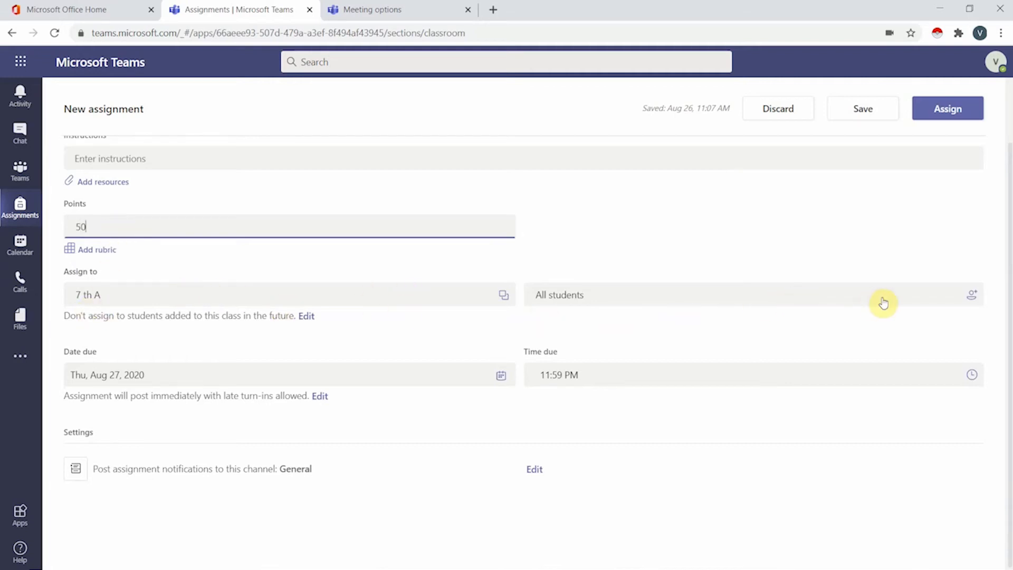
Step: Restrict the java assignment to only the first student listed in class 7 th A
left_click(971, 295)
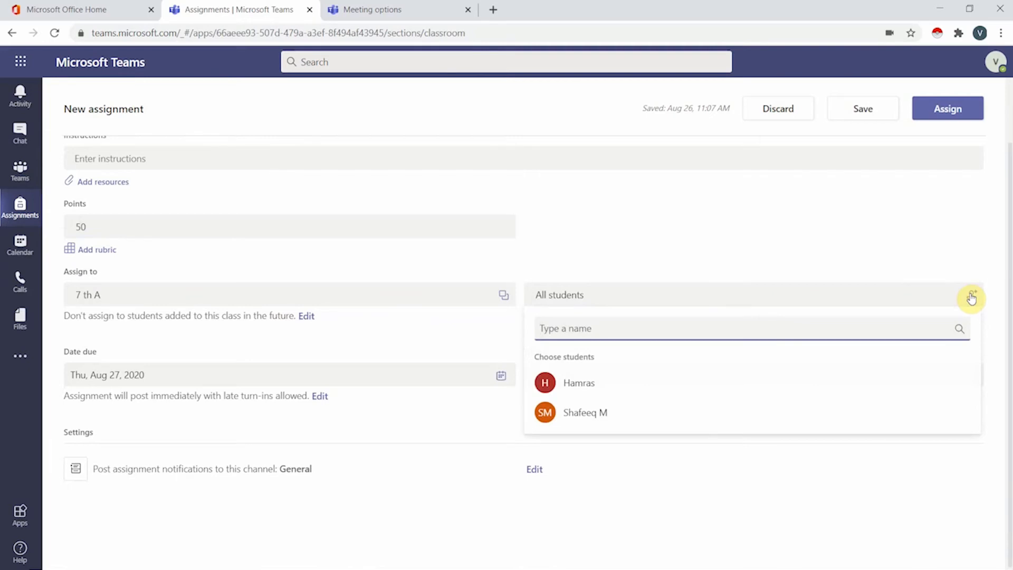
left_click(748, 394)
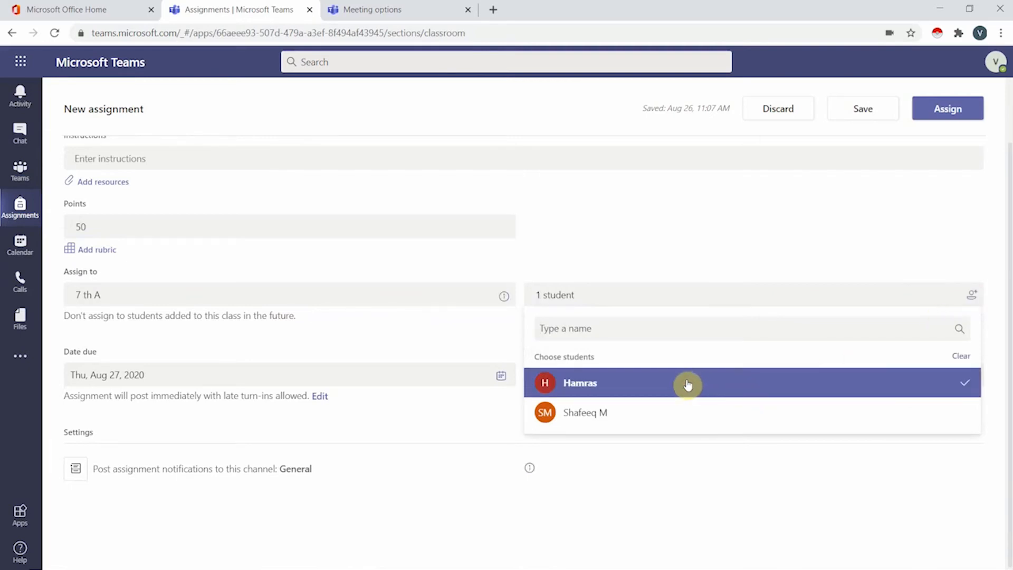
left_click(650, 218)
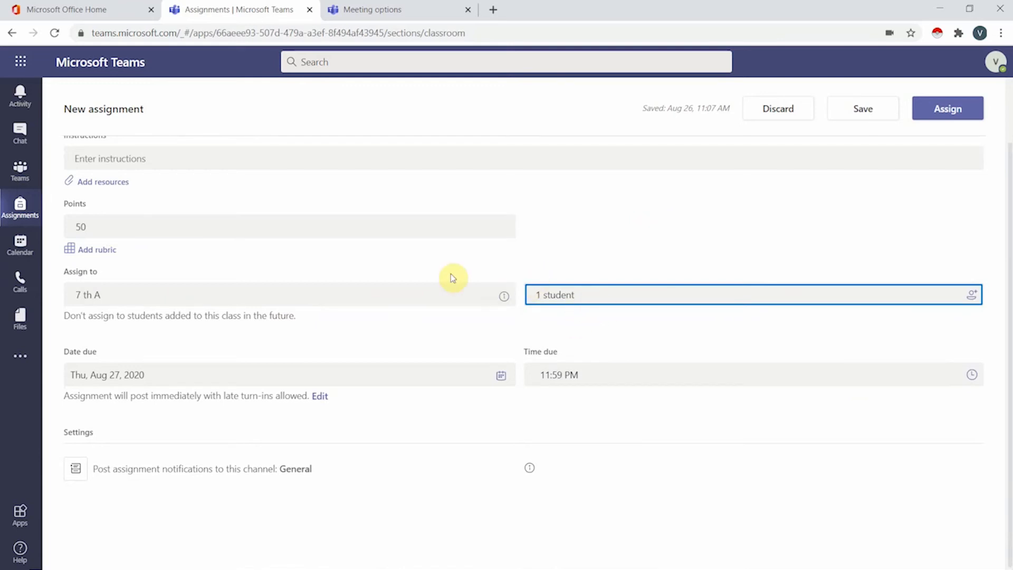
Step: Set the assignment's due date to Tue, Sep 1, 2020 and its due time to 7:00 PM
left_click(251, 380)
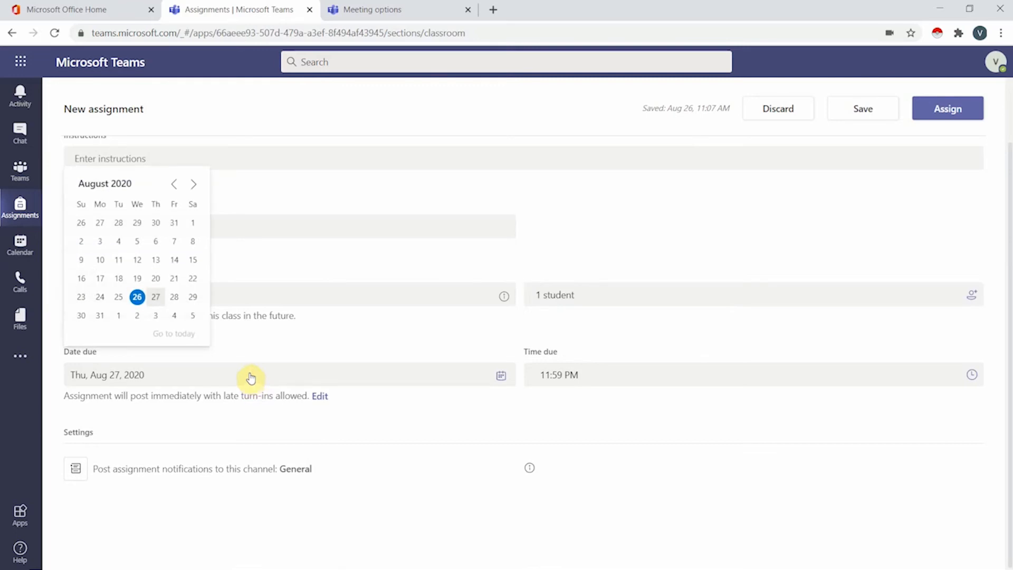
left_click(118, 315)
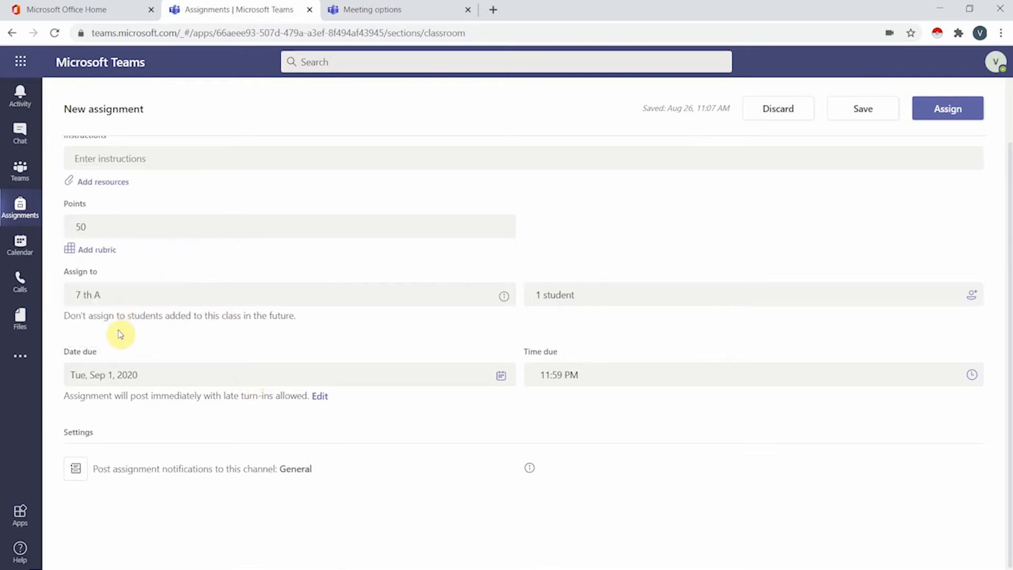
left_click(589, 379)
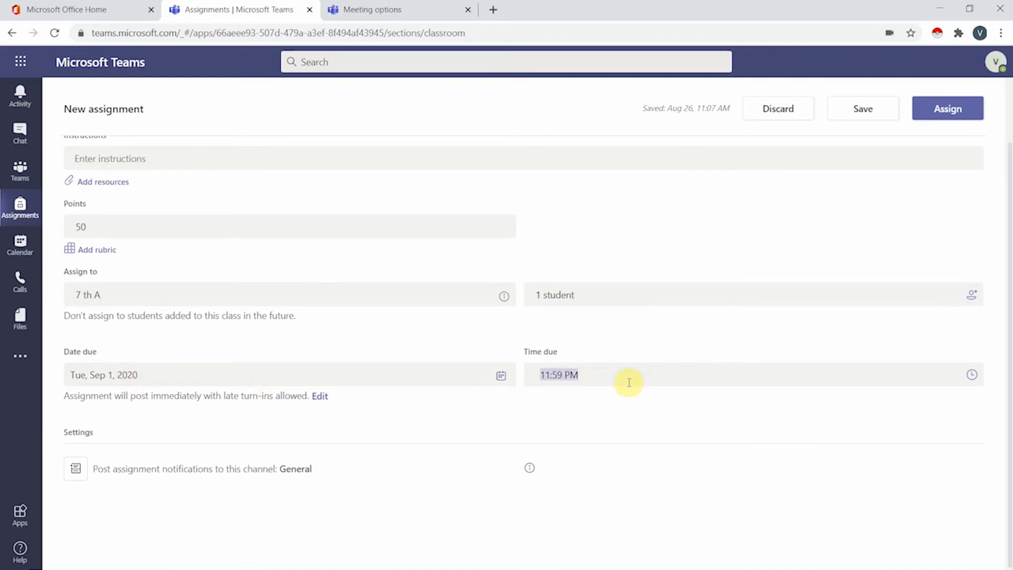
left_click(978, 380)
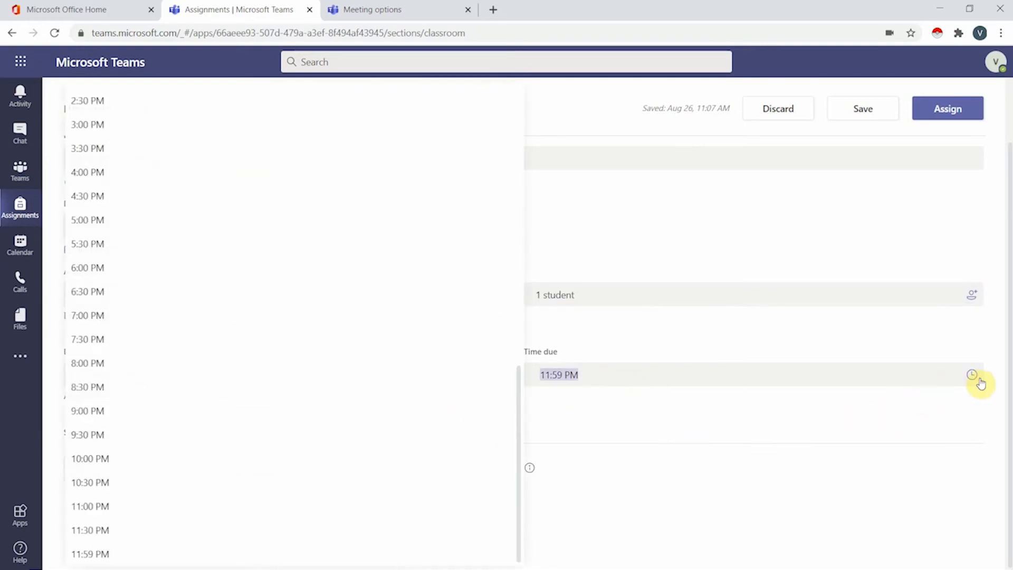
left_click(188, 324)
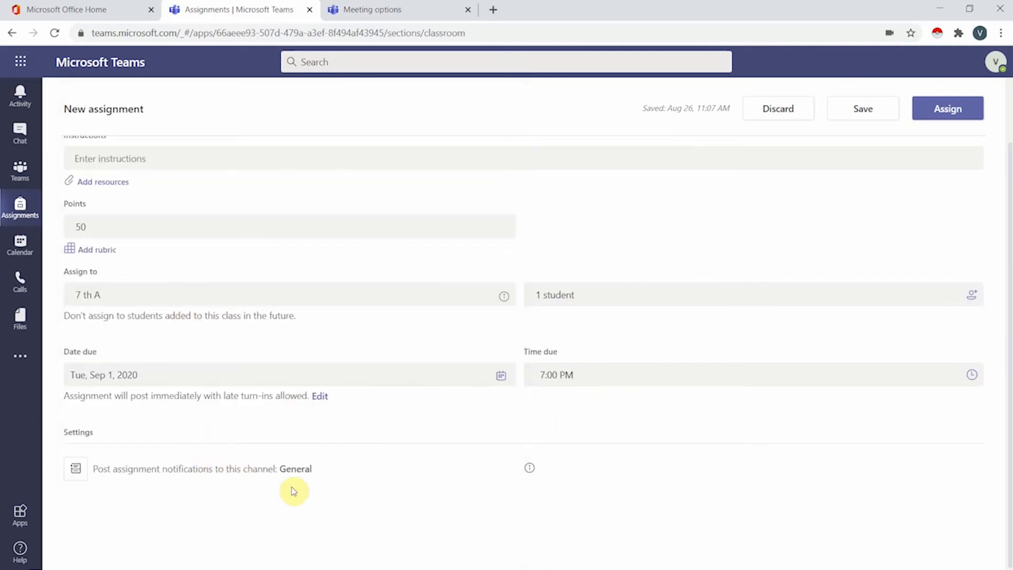
Step: Check the sources offered for adding resources to the assignment, including the Teams list, and cancel without attaching anything
scroll(590, 442, "up", 1)
scroll(590, 442, "up", 1)
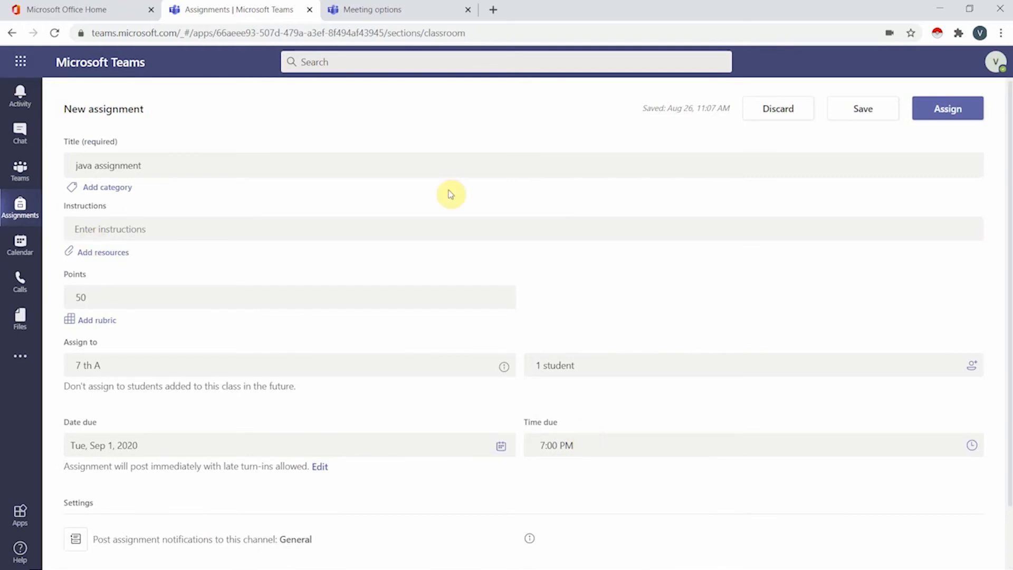
left_click(86, 253)
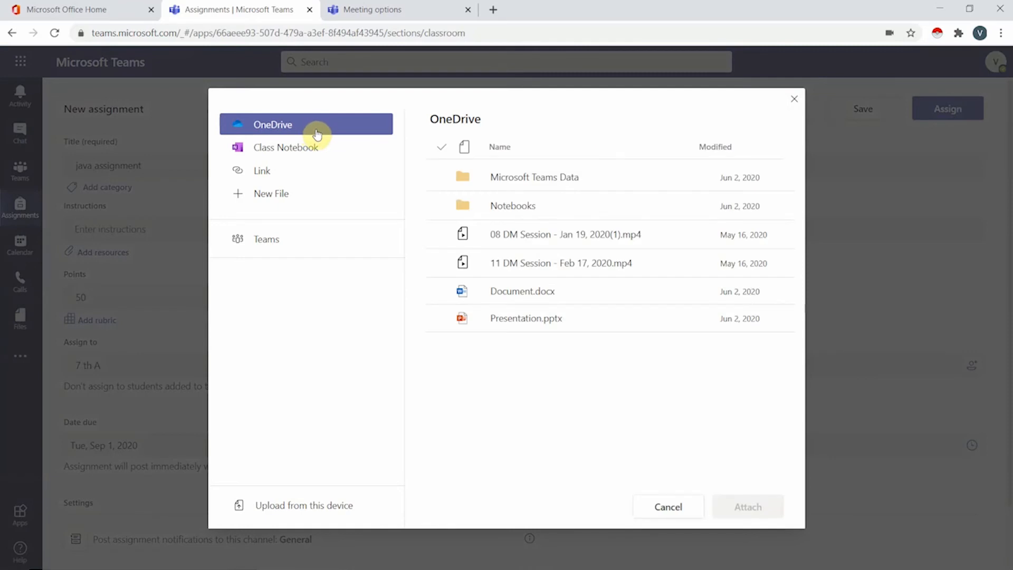
left_click(331, 153)
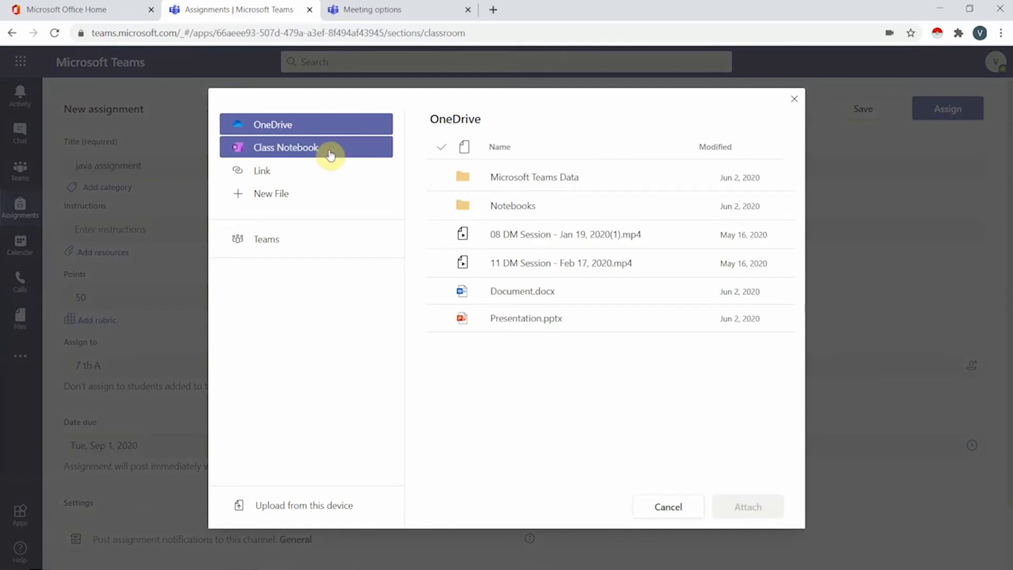
left_click(335, 248)
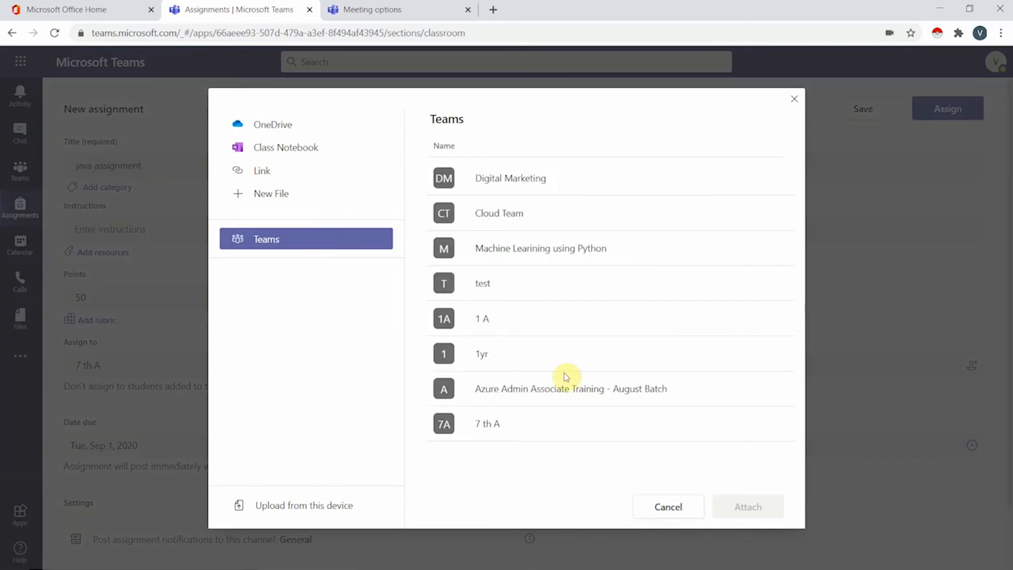
left_click(669, 506)
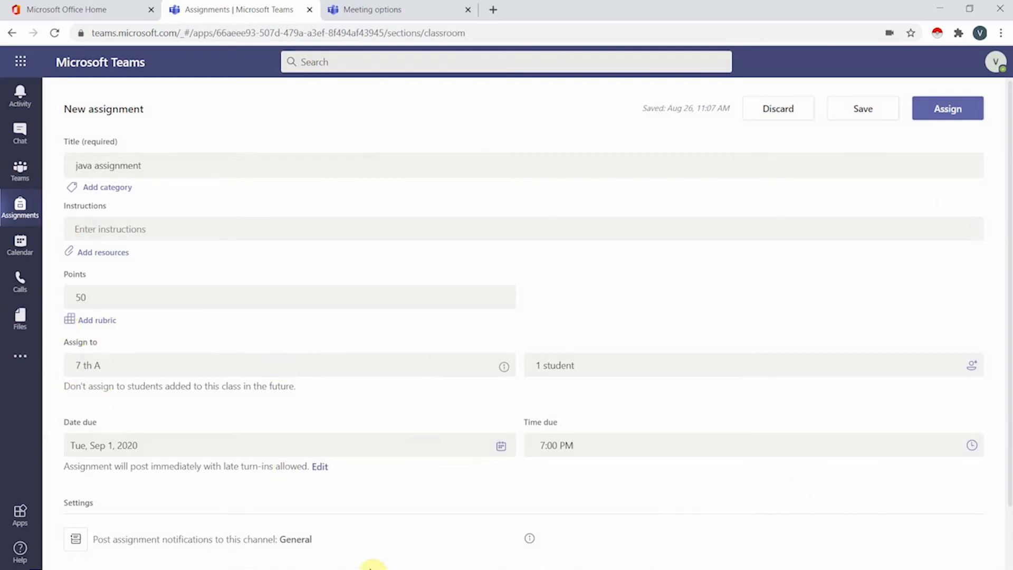
Step: Assign the java assignment and start a new Microsoft Forms quiz for class 7 th A
left_click(939, 115)
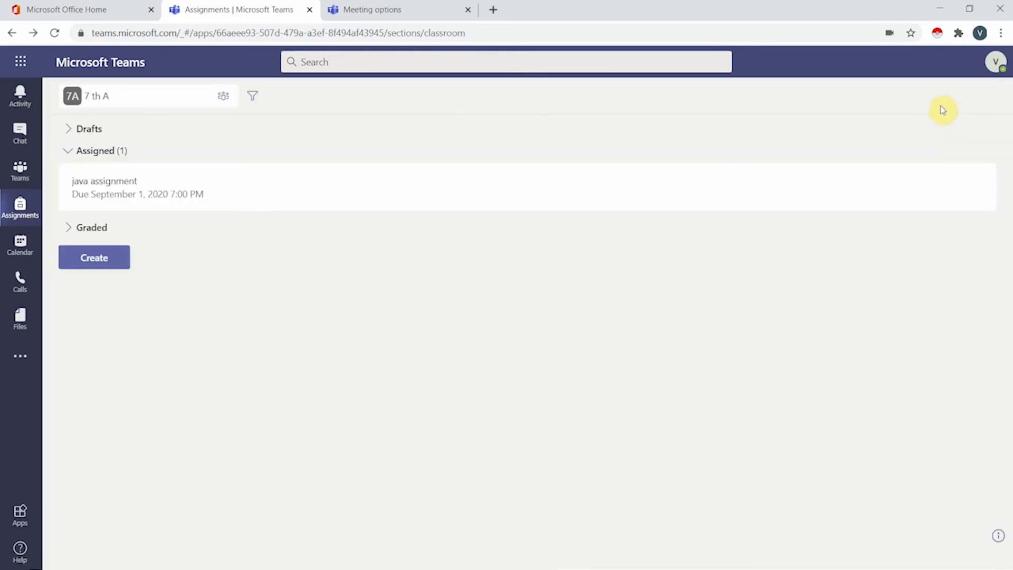
left_click(118, 260)
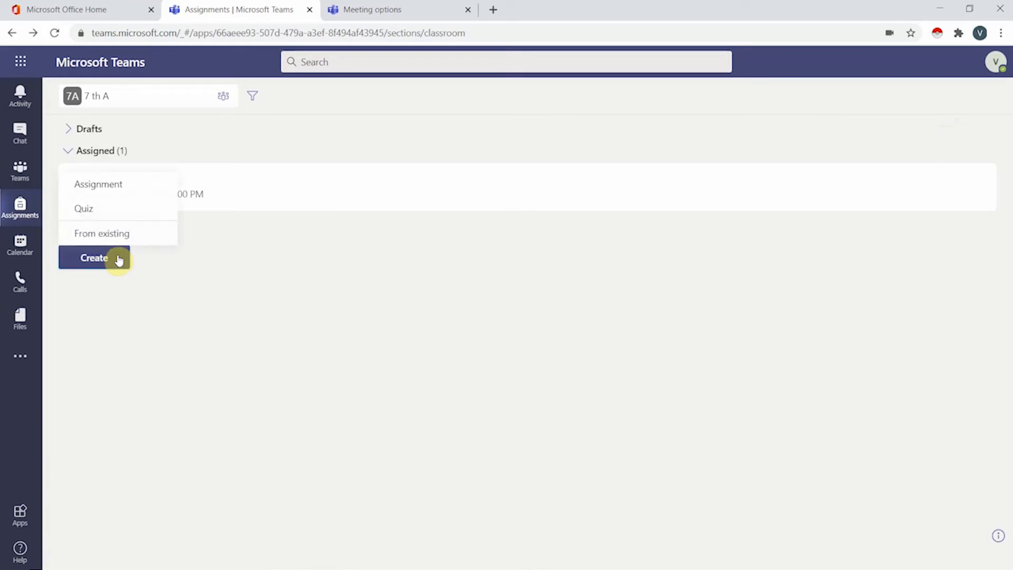
left_click(119, 217)
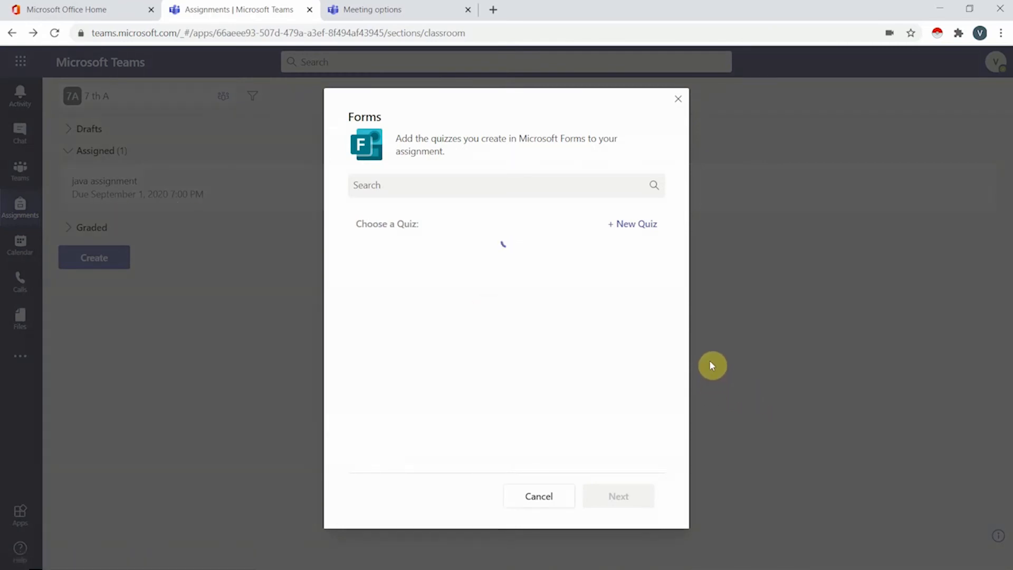
left_click(644, 225)
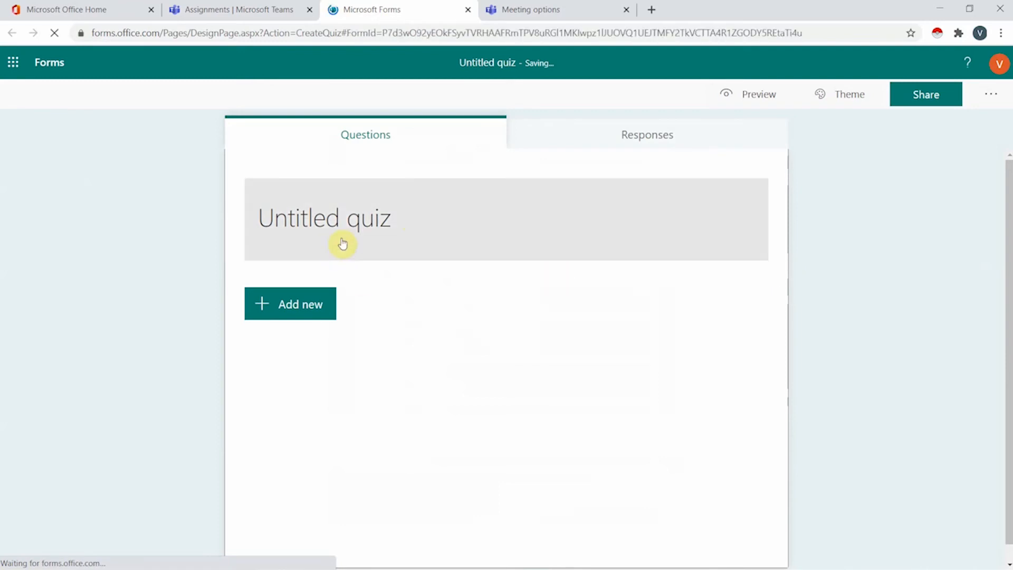
Step: Title the new form quiz and leave its description empty
left_click(382, 226)
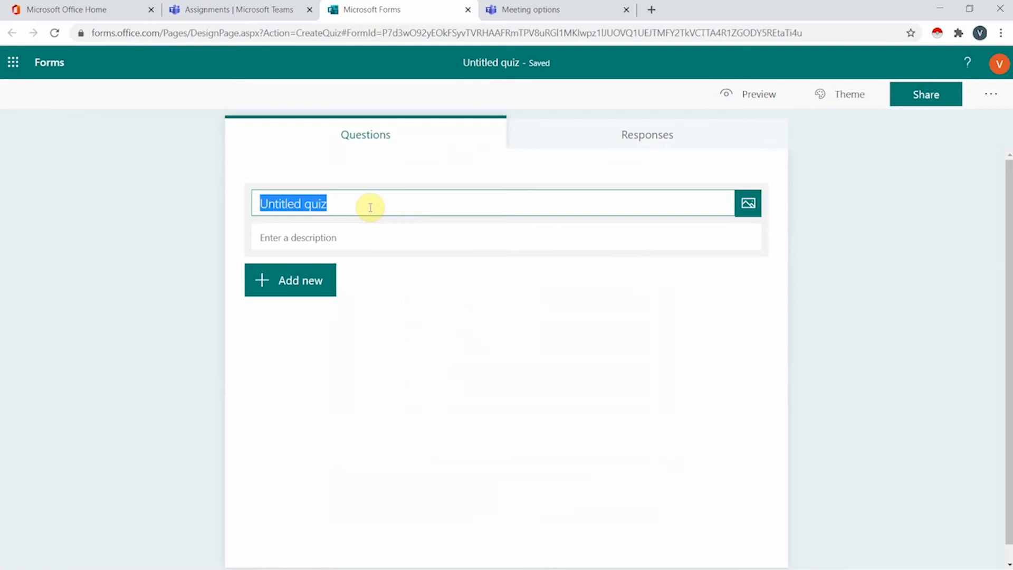
type("quiz")
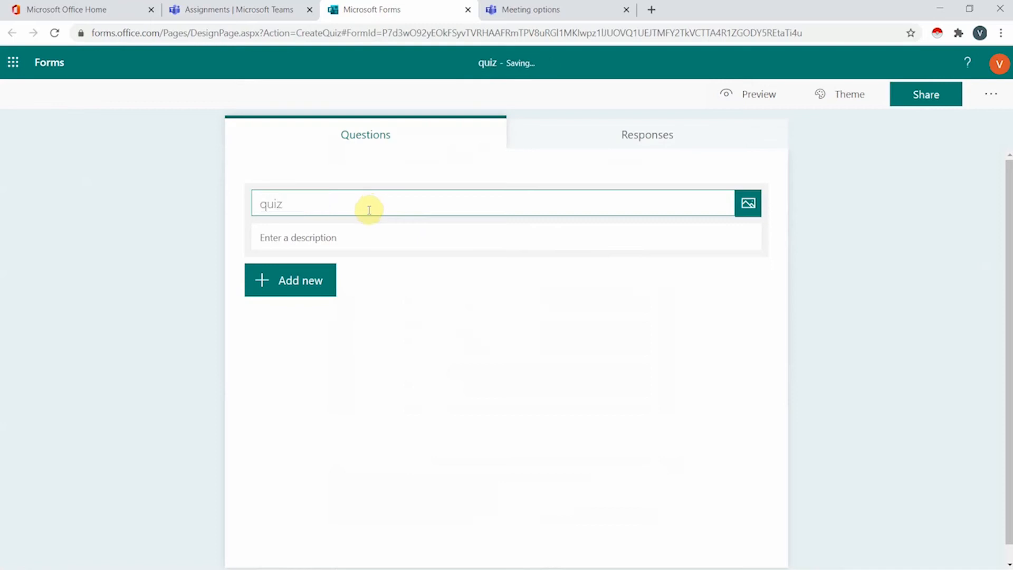
left_click(375, 237)
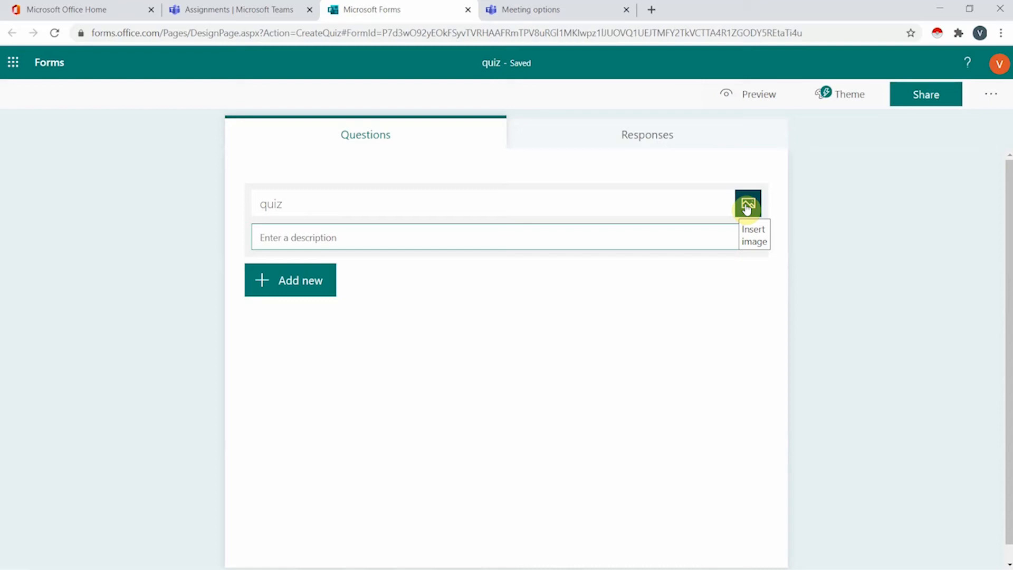
Step: Add a choice question to the quiz and extend it to four answer options
left_click(301, 293)
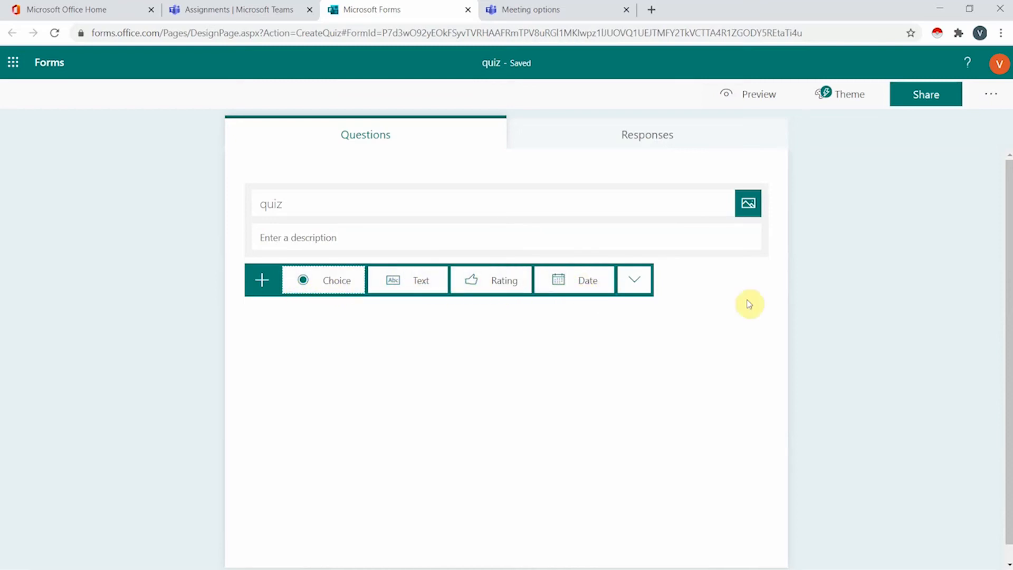
left_click(634, 280)
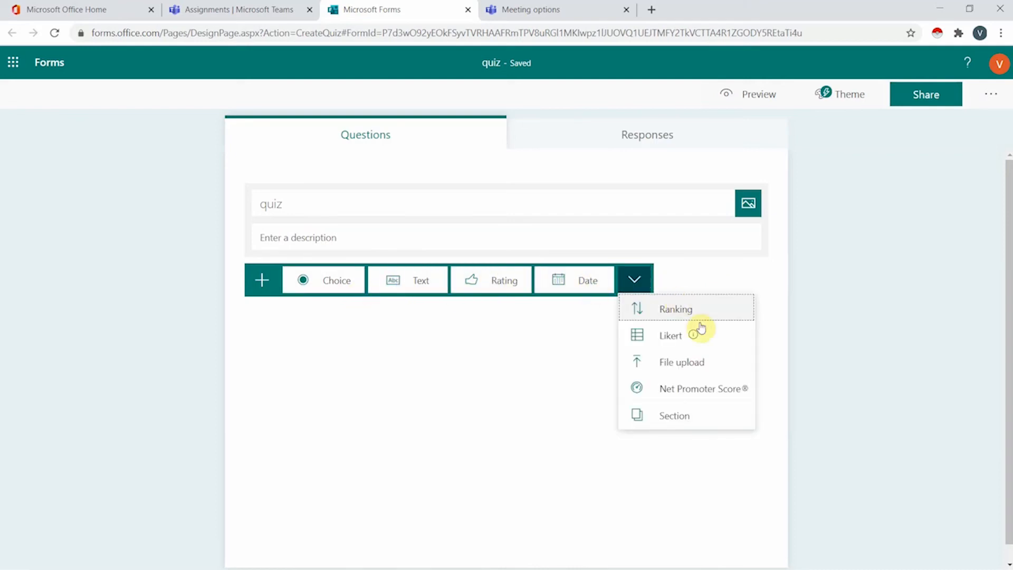
left_click(327, 280)
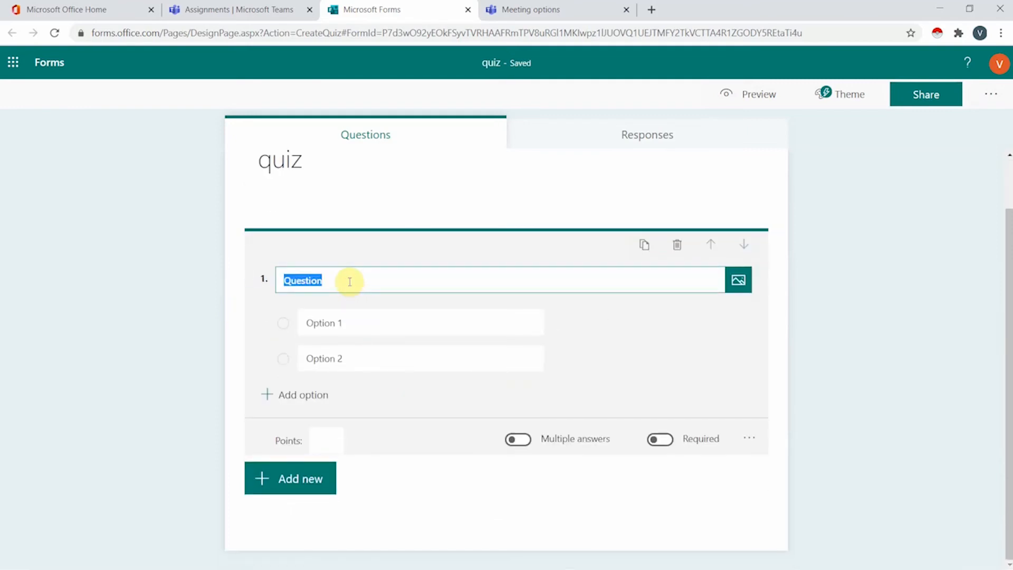
left_click(393, 321)
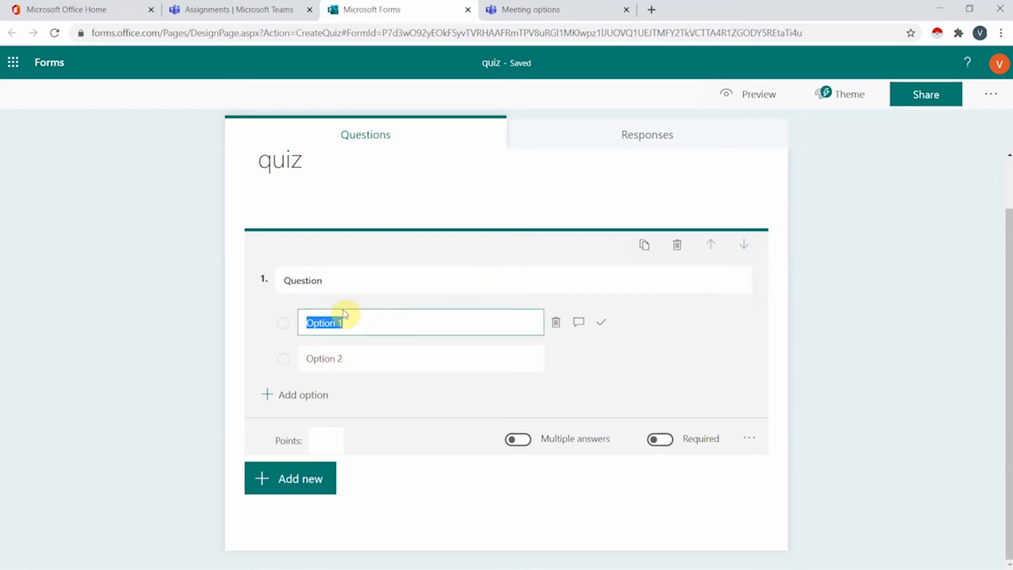
left_click(326, 280)
left_click(285, 394)
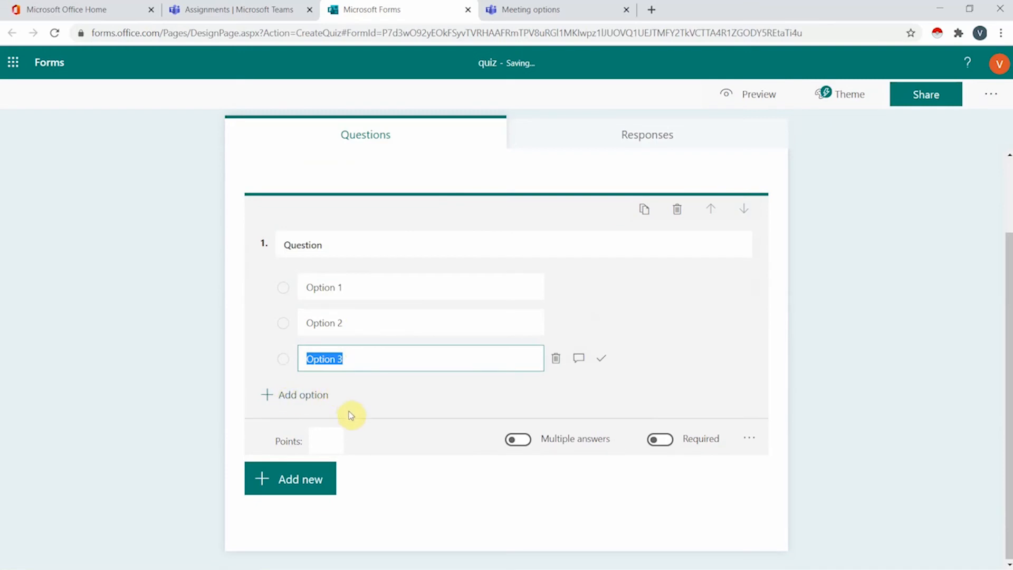
left_click(297, 401)
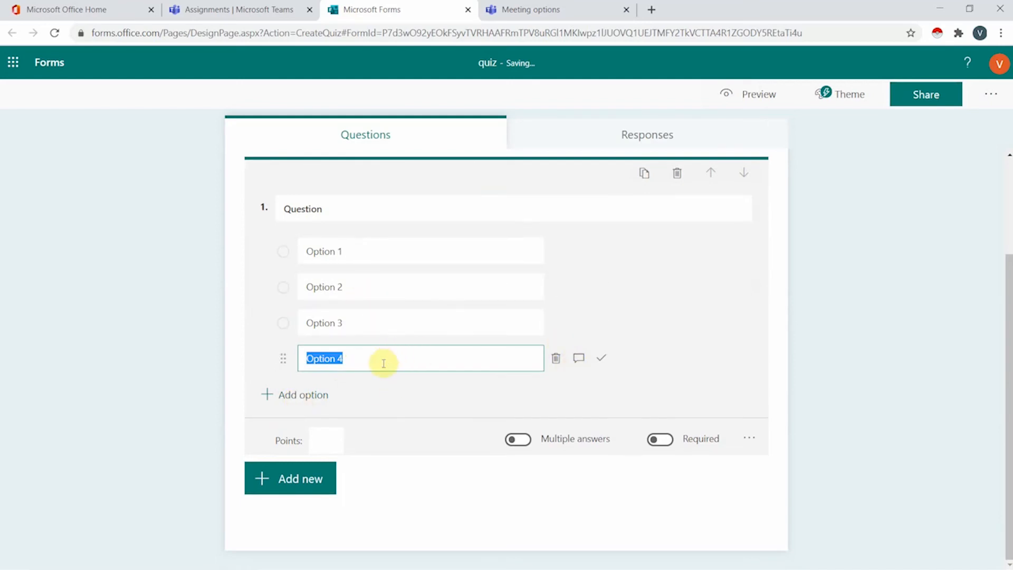
Step: Allow multiple answers for the first question and mark Option 1, Option 2 and Option 3 as correct
left_click(600, 251)
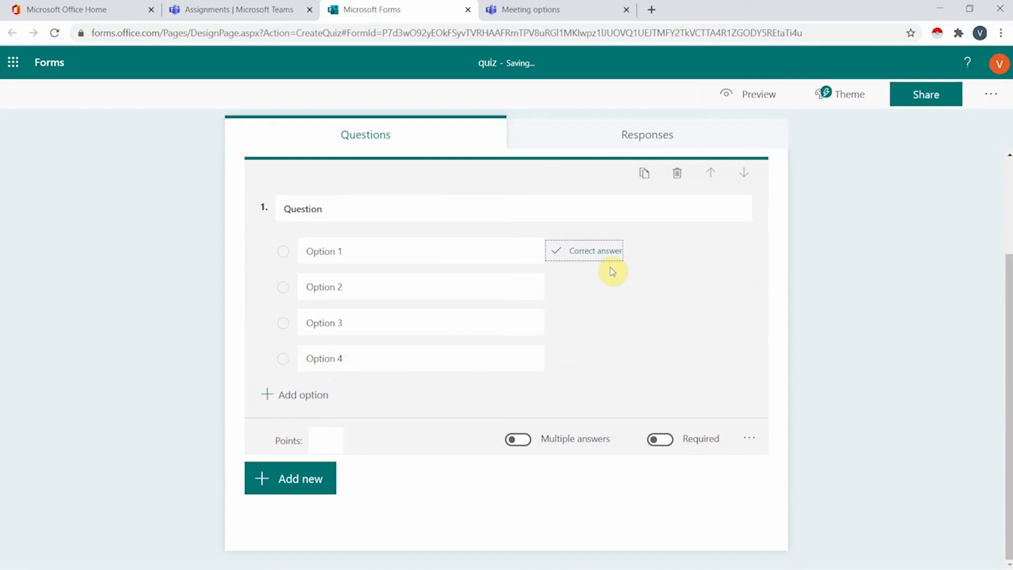
left_click(526, 441)
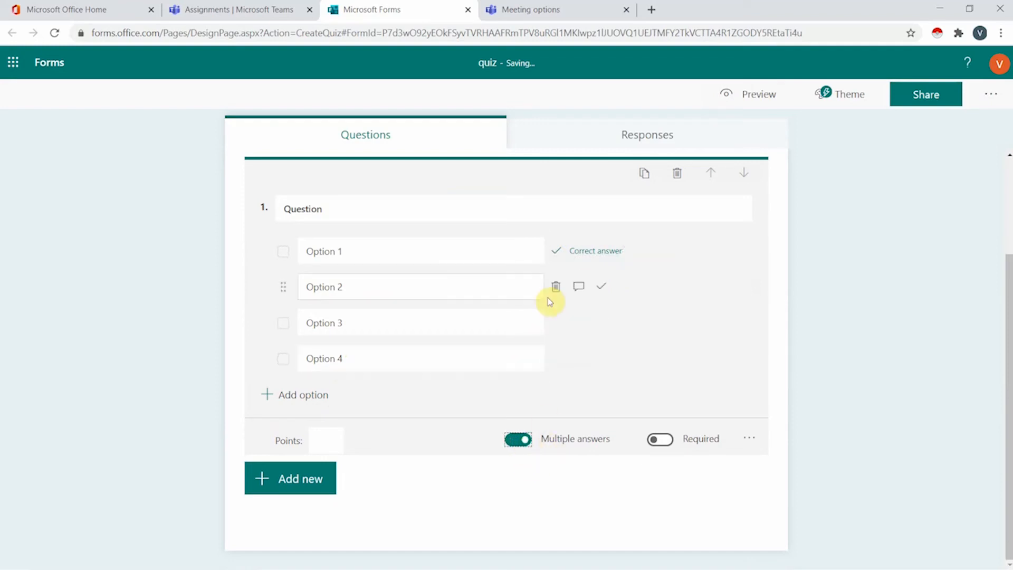
left_click(602, 286)
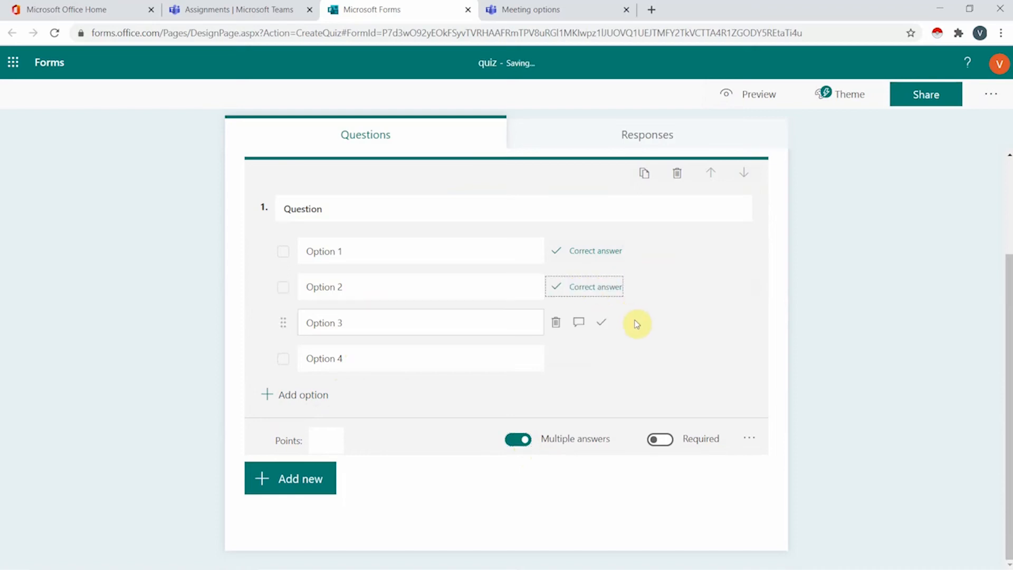
left_click(602, 323)
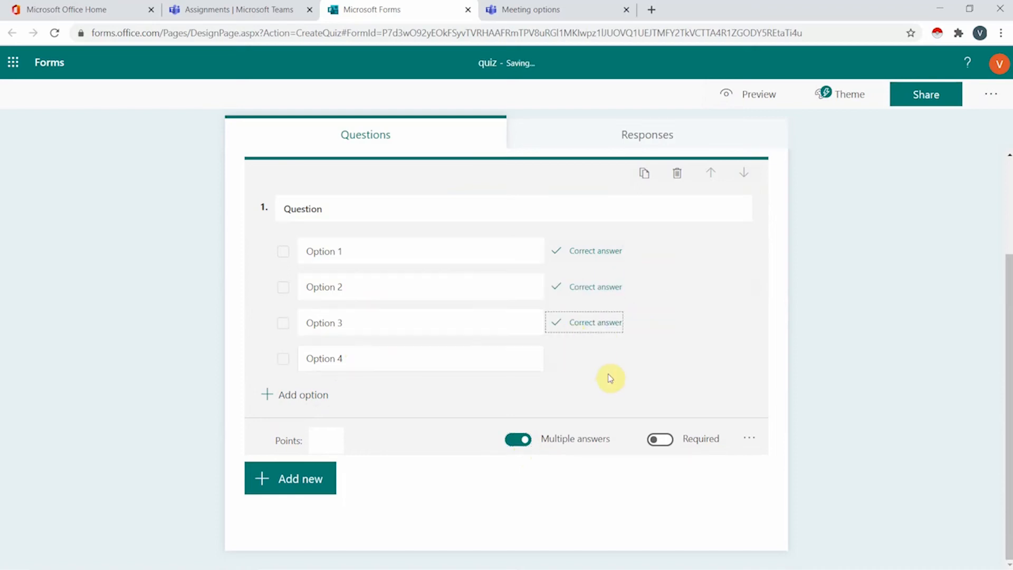
Step: Make the first question required and set its points to 5
left_click(662, 442)
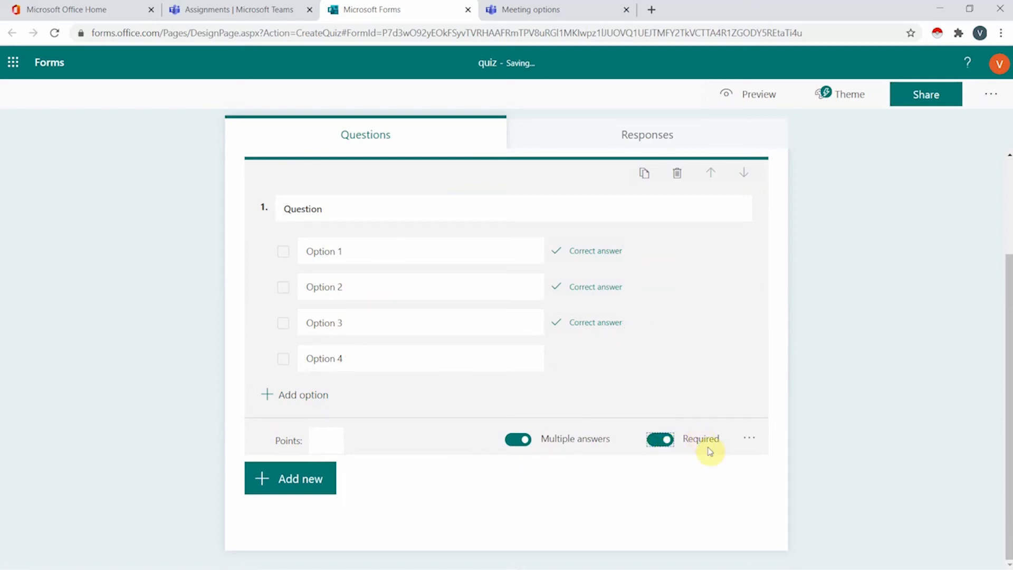
left_click(327, 445)
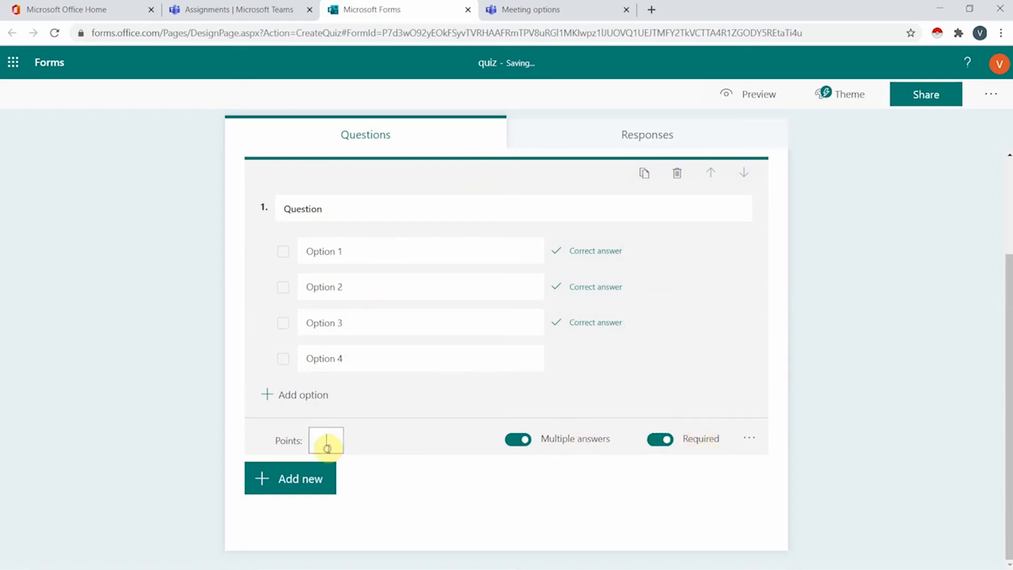
left_click(583, 384)
left_click(388, 359)
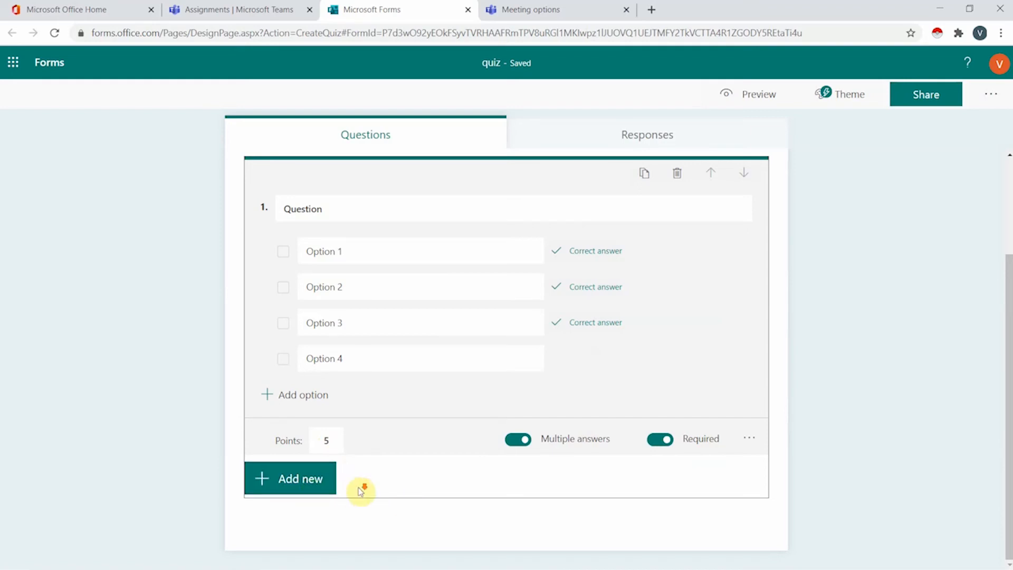
Step: Add a second choice question to the quiz
left_click(299, 491)
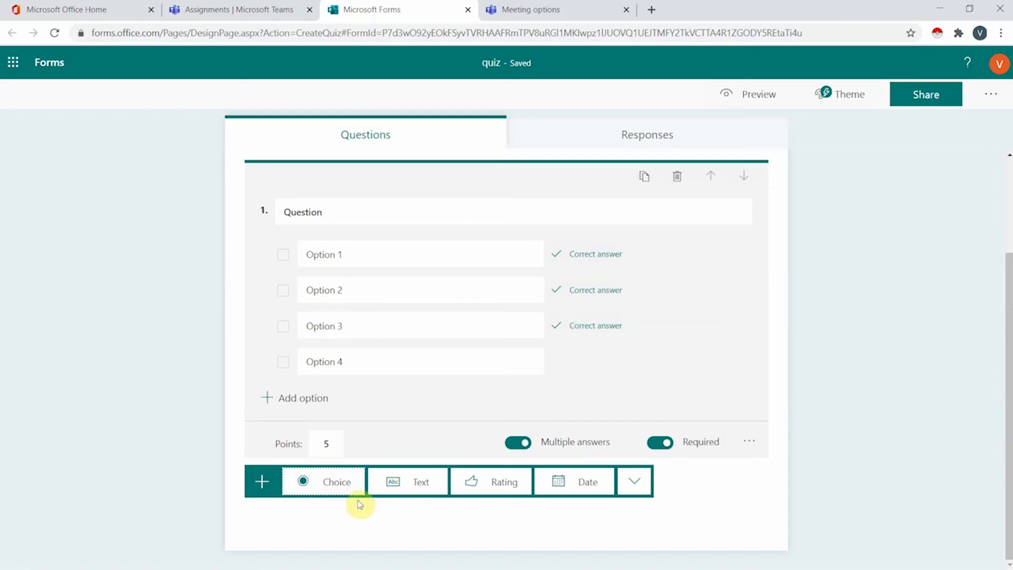
left_click(303, 493)
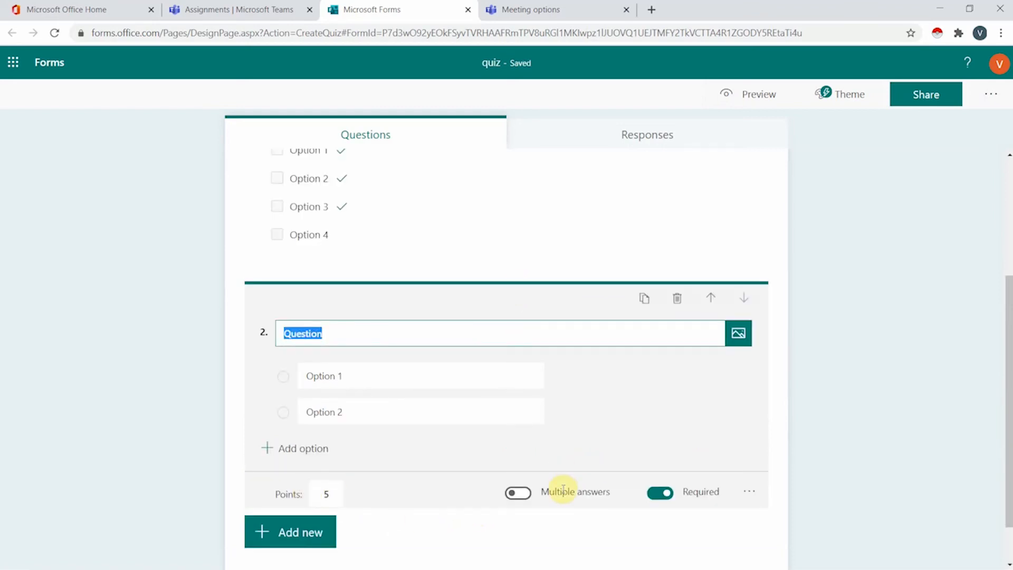
Step: Preview the quiz in the computer and mobile layouts, then return to editing
scroll(585, 503, "up", 4)
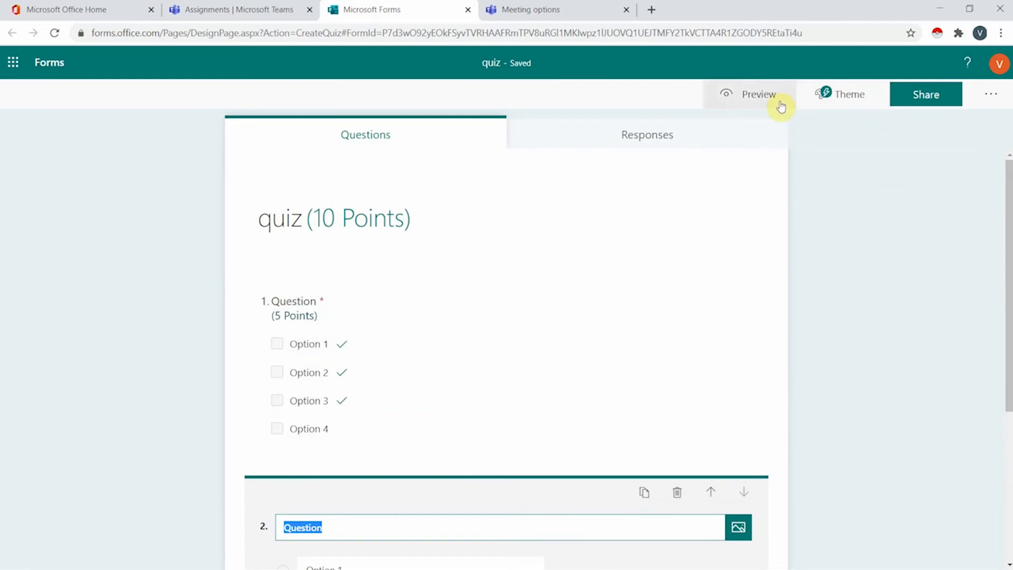
left_click(778, 103)
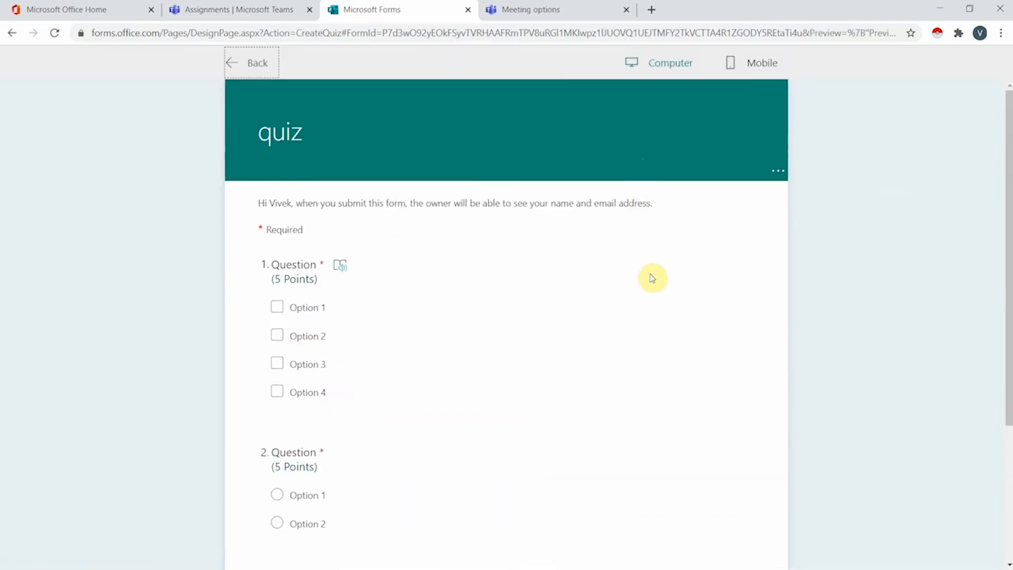
left_click(736, 63)
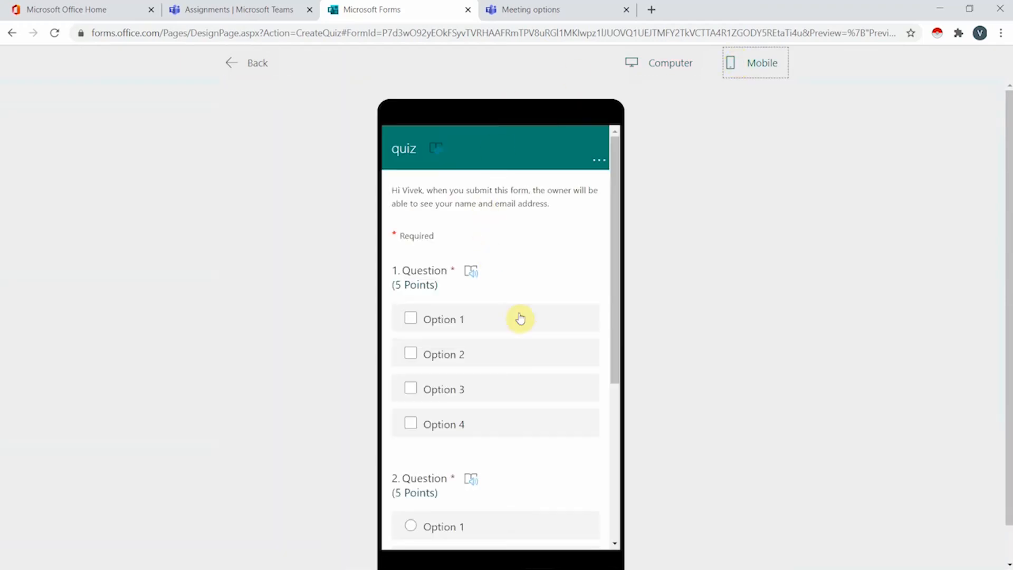
scroll(624, 219, "down", 5)
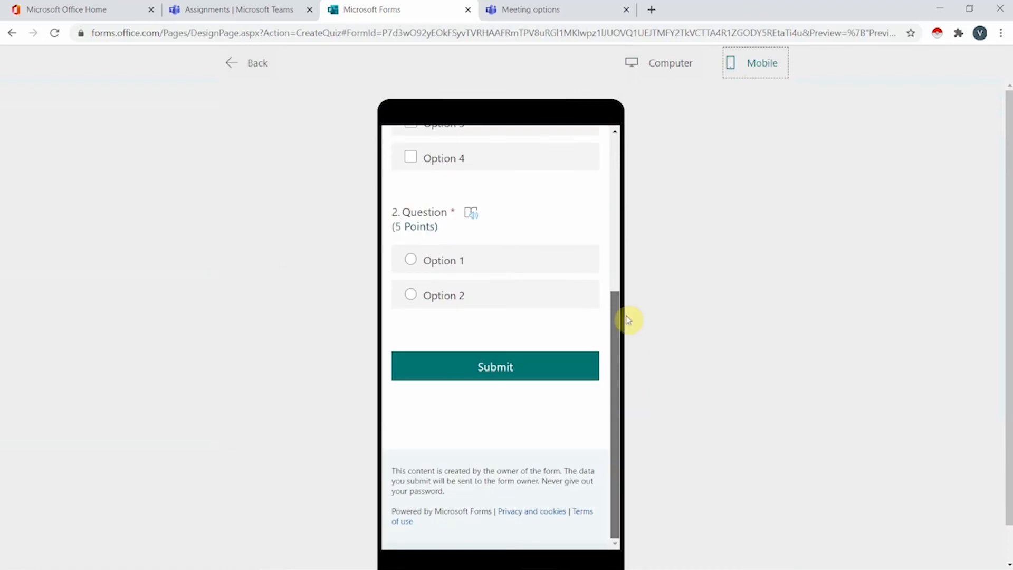
scroll(629, 319, "up", 5)
left_click(246, 62)
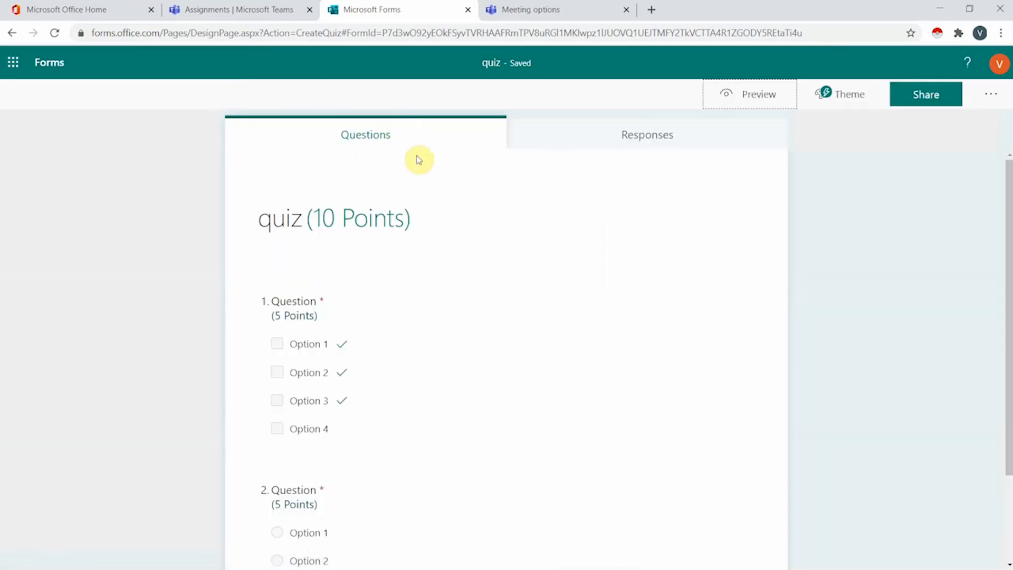
Step: View the quiz's responses page and copy the sharing link for people in the organization
left_click(654, 139)
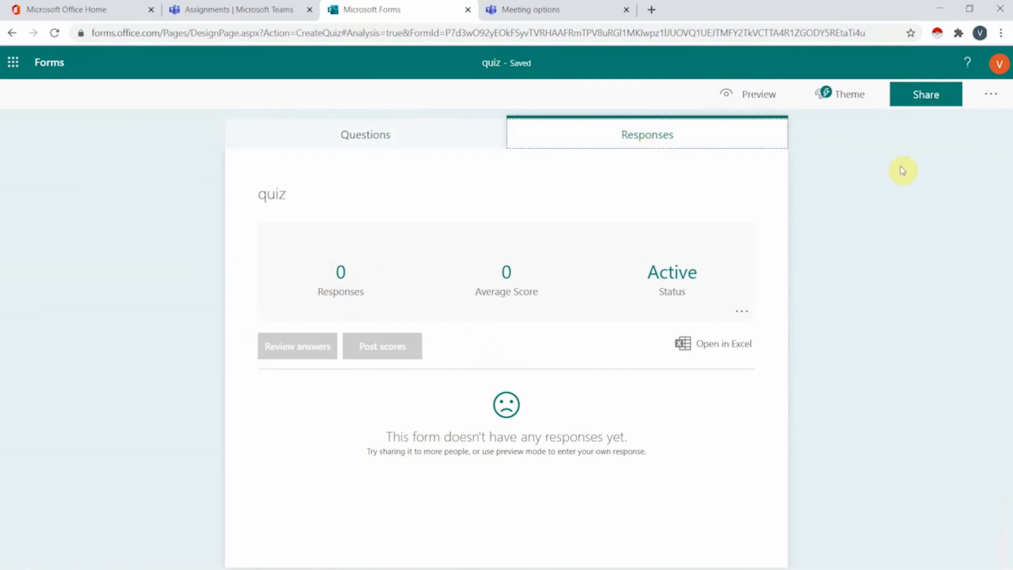
left_click(927, 100)
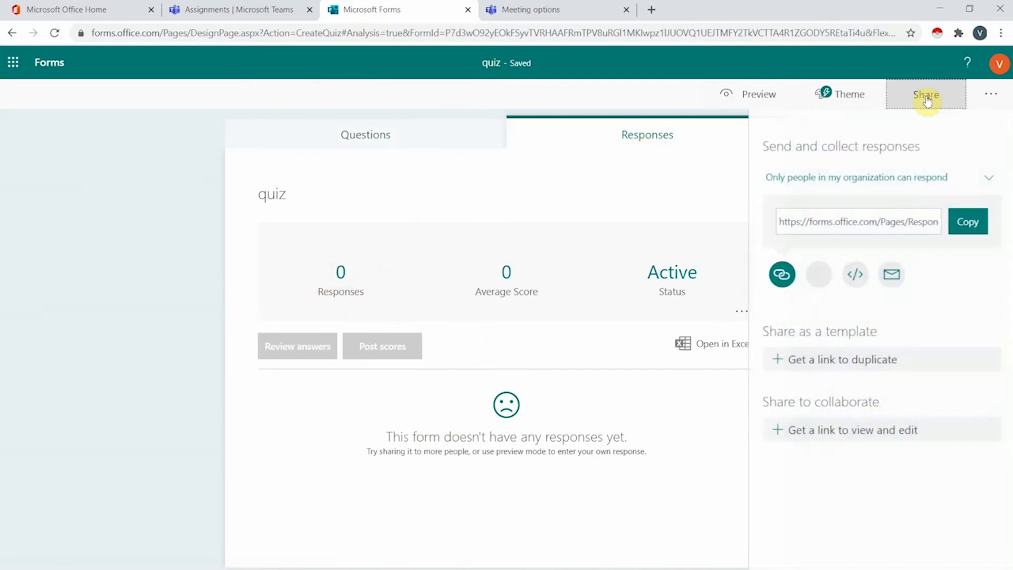
left_click(972, 220)
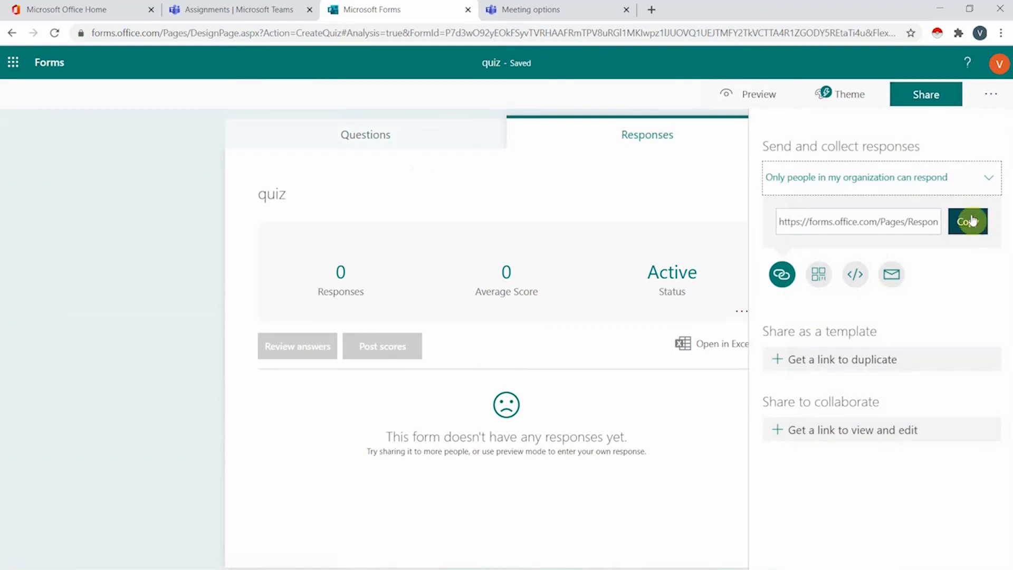
left_click(30, 173)
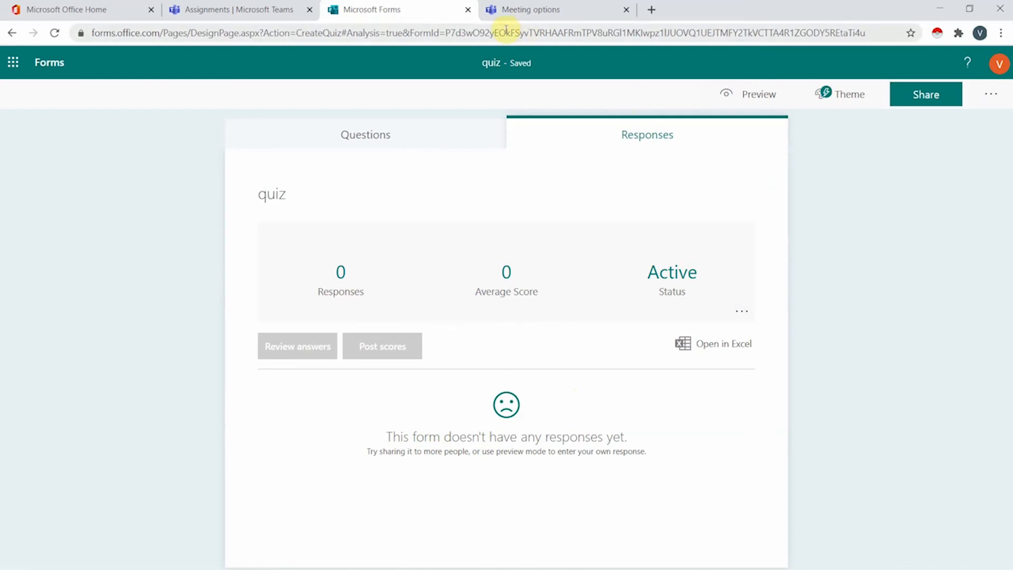
Step: Close the form, return to the 7 th A assignments in Teams, and create a quiz assignment using the form "quiz"
left_click(465, 10)
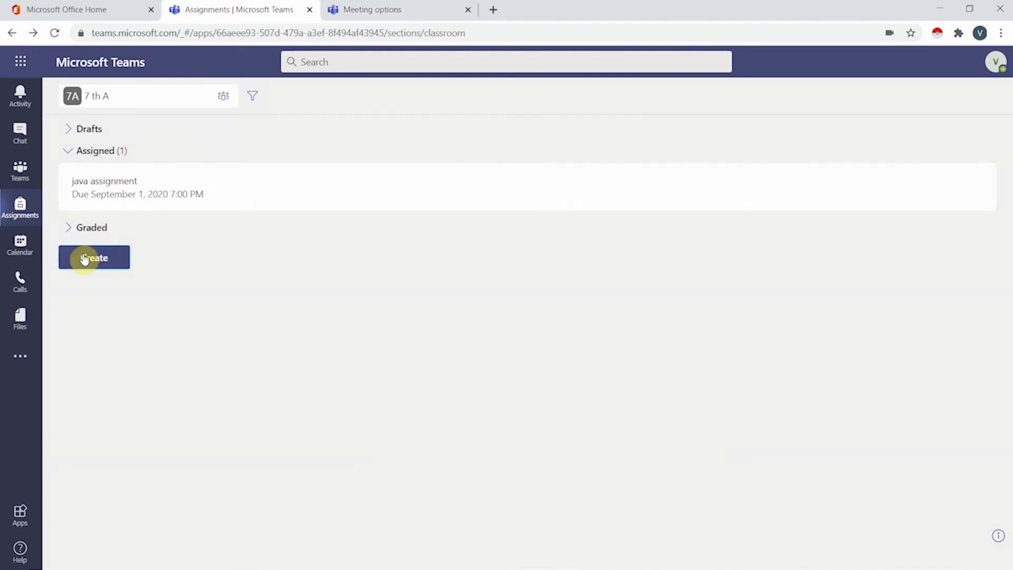
left_click(100, 261)
left_click(110, 213)
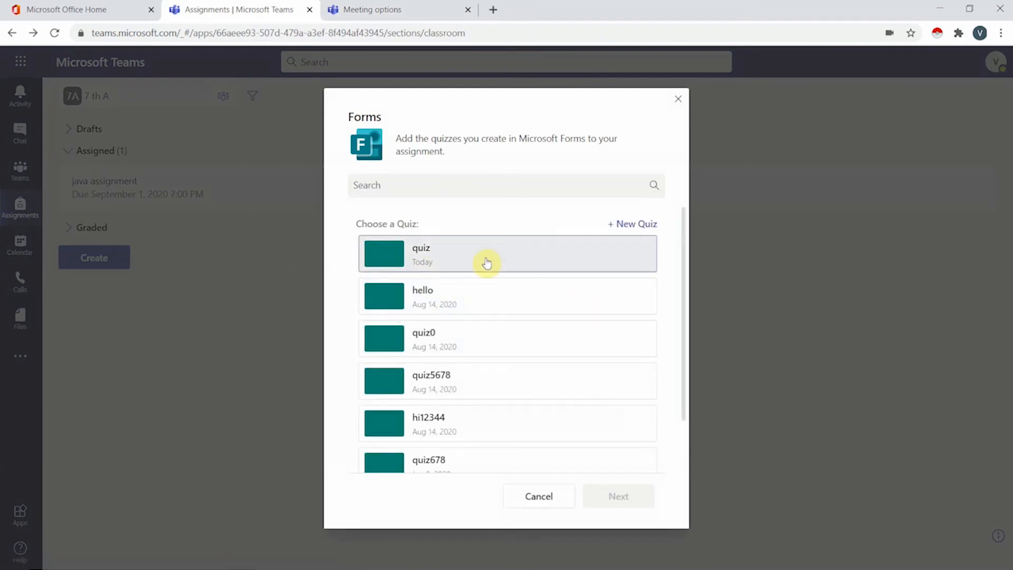
left_click(441, 258)
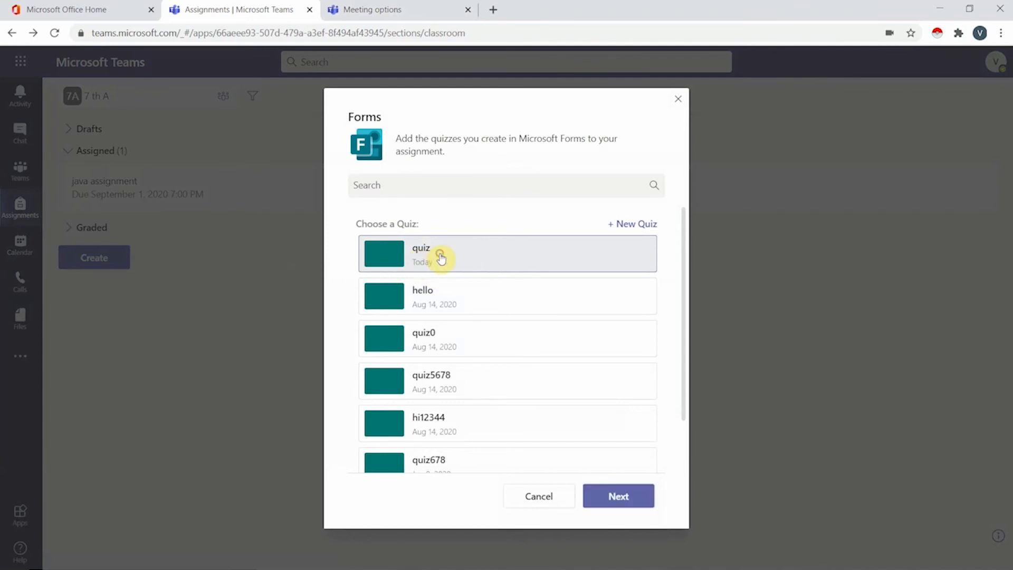
left_click(605, 495)
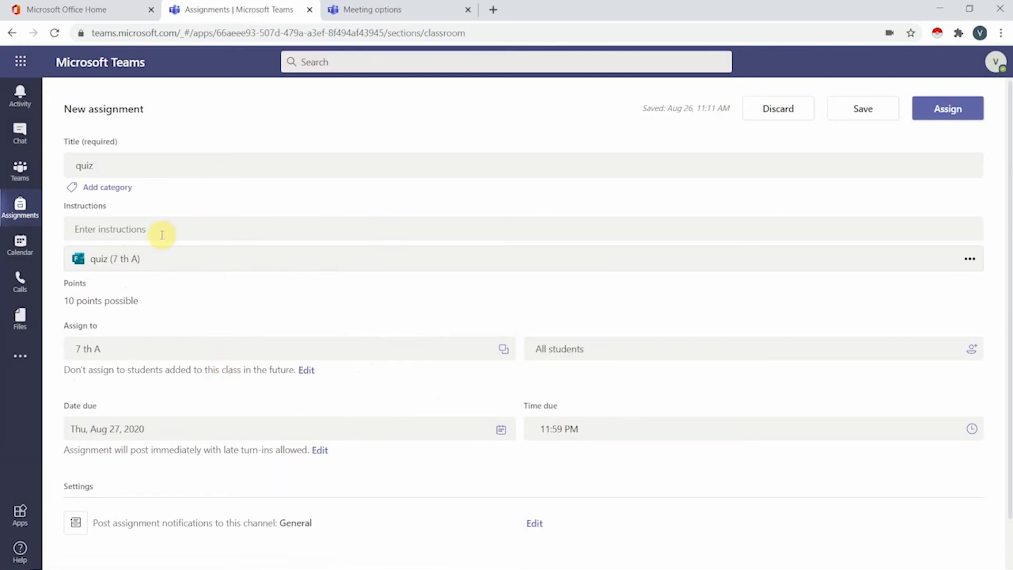
Step: Create a calendar meeting titled "meeting with teacher", add the teacher as required attendee, and set its date to Aug 28, 2020
left_click(35, 245)
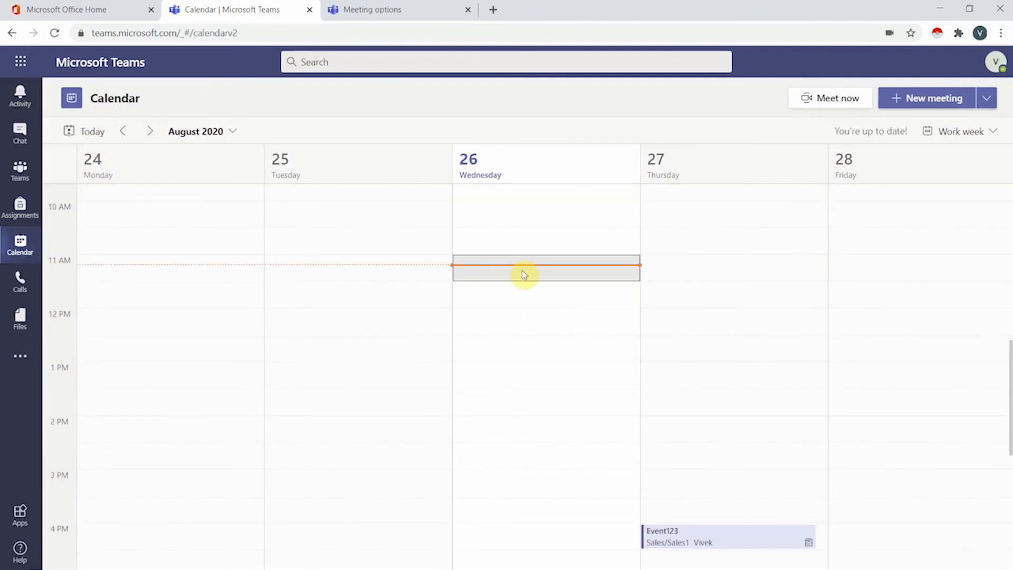
left_click(920, 102)
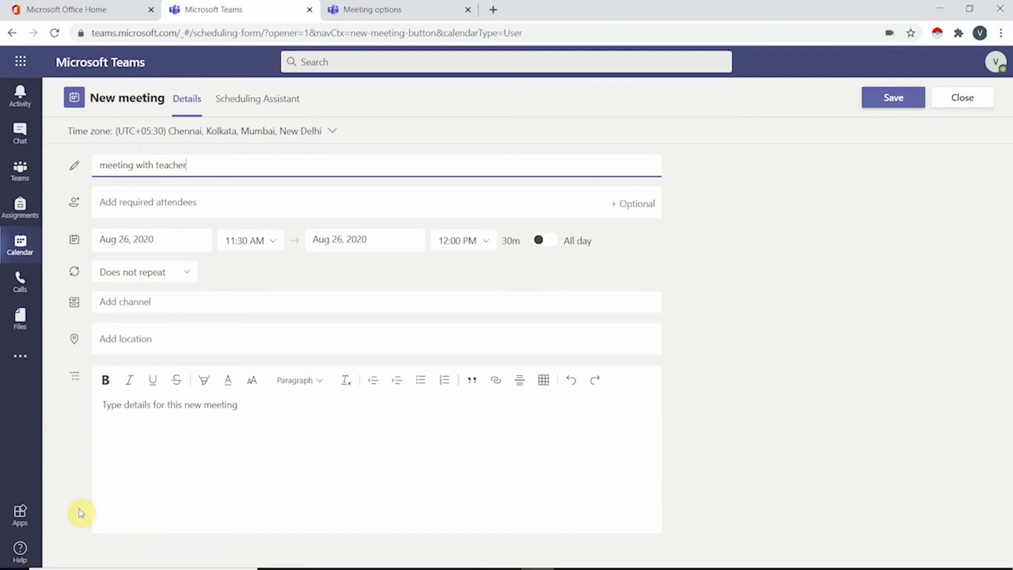
left_click(127, 208)
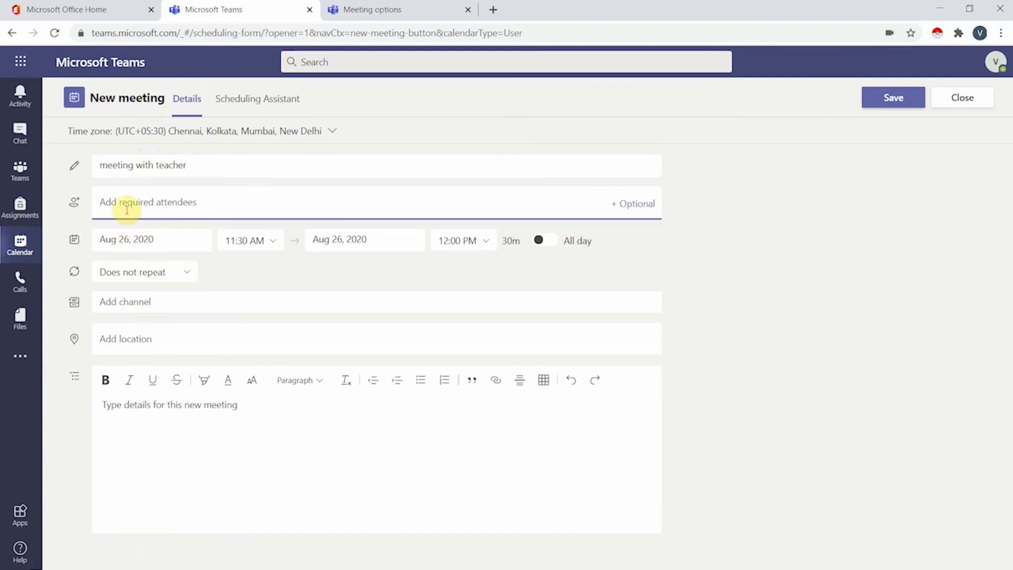
type("ha")
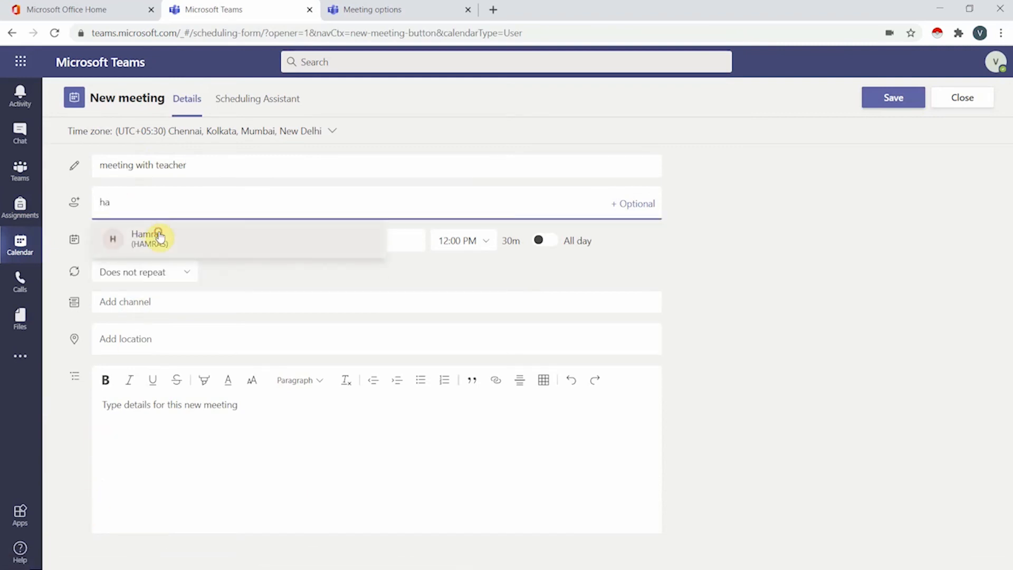
left_click(160, 237)
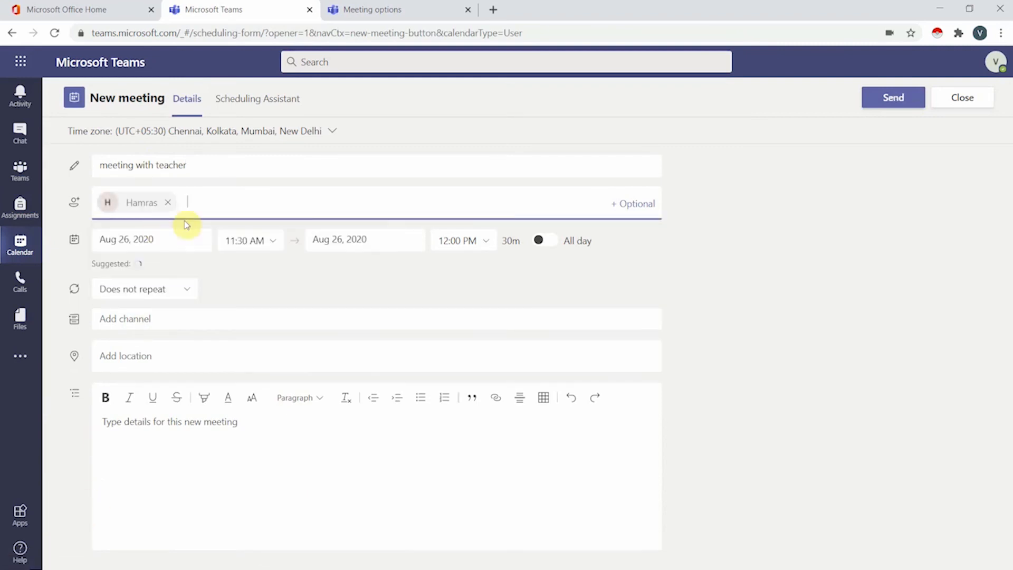
left_click(150, 240)
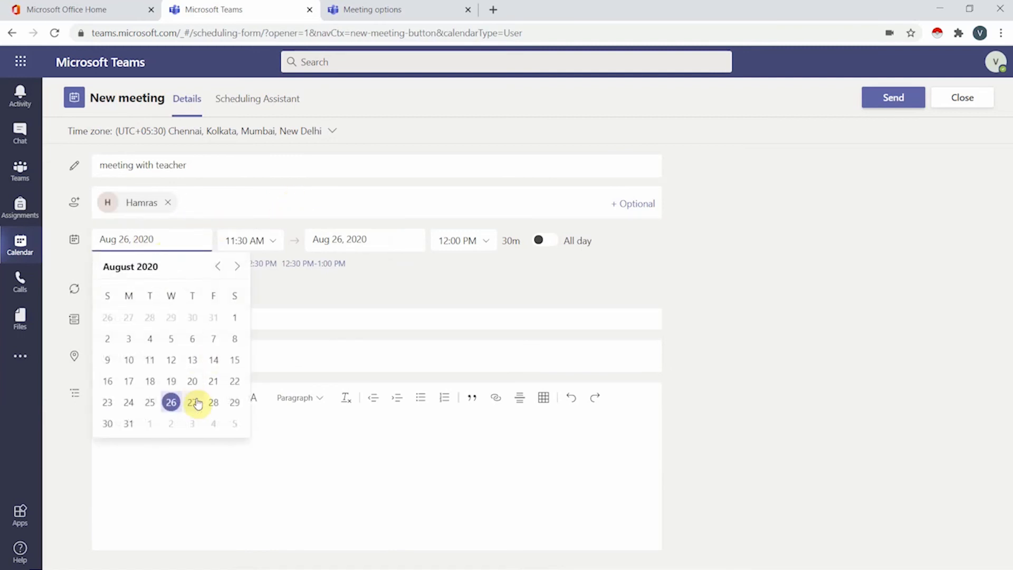
left_click(214, 402)
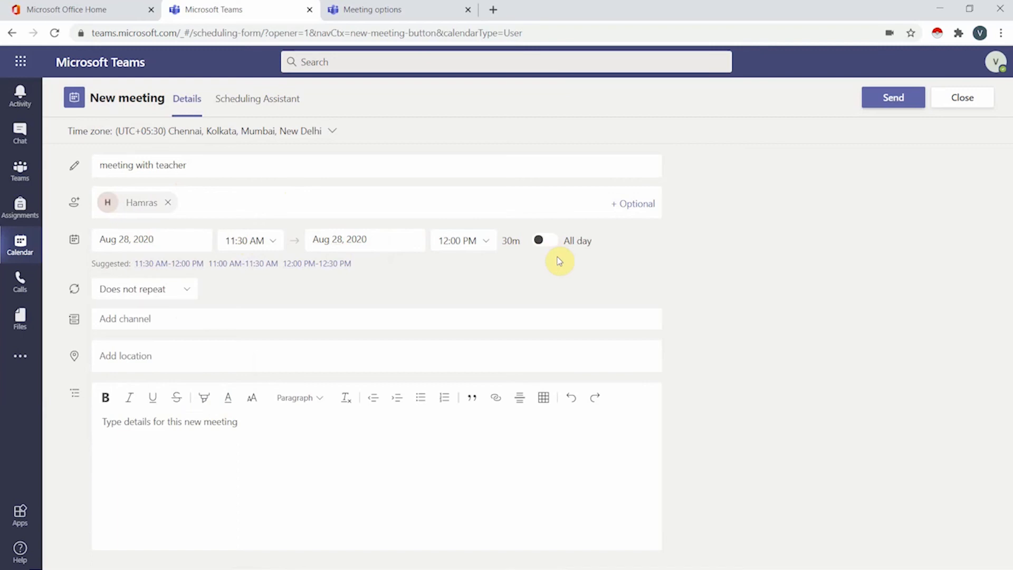
left_click(548, 245)
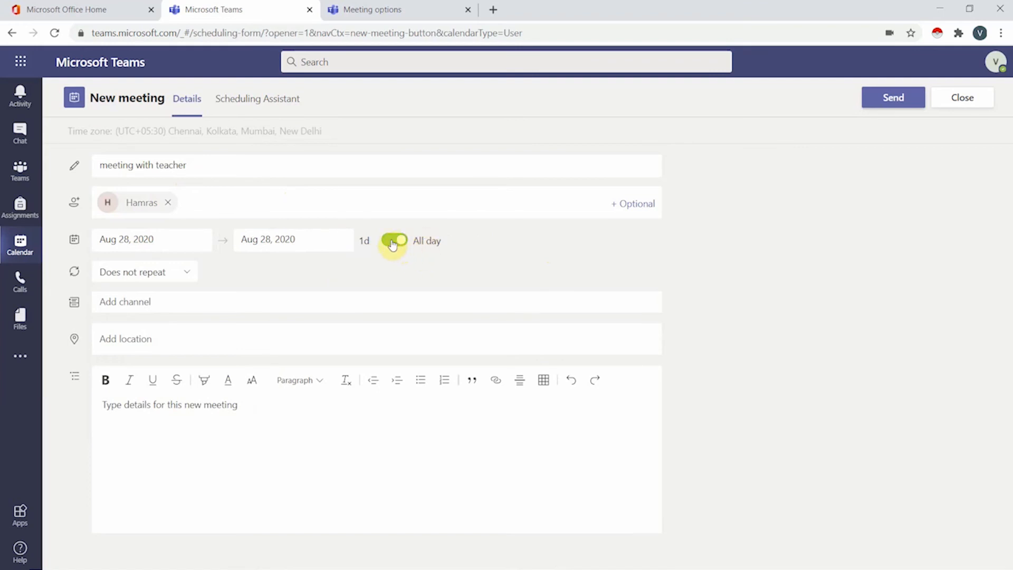
left_click(185, 273)
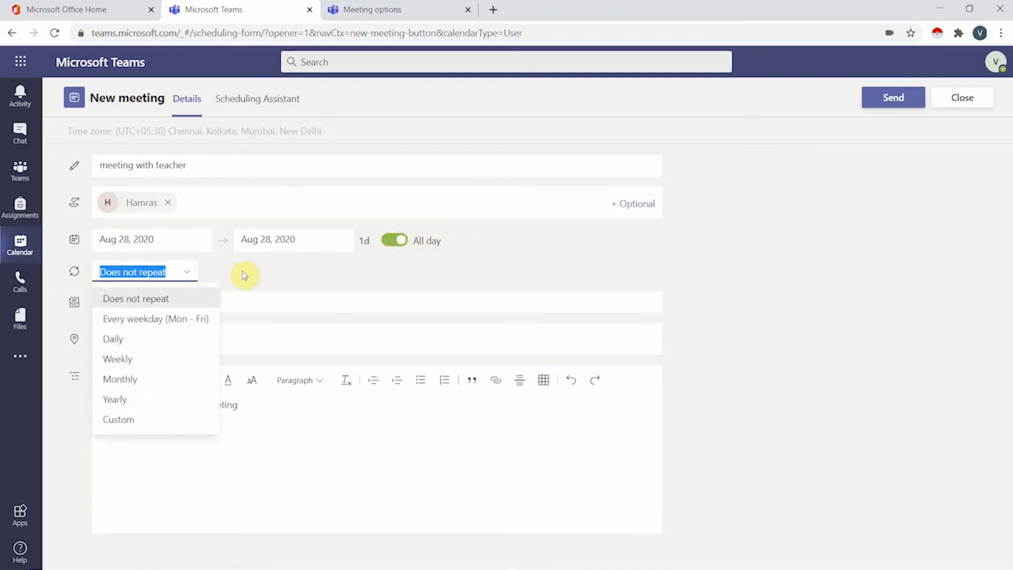
left_click(393, 251)
left_click(390, 242)
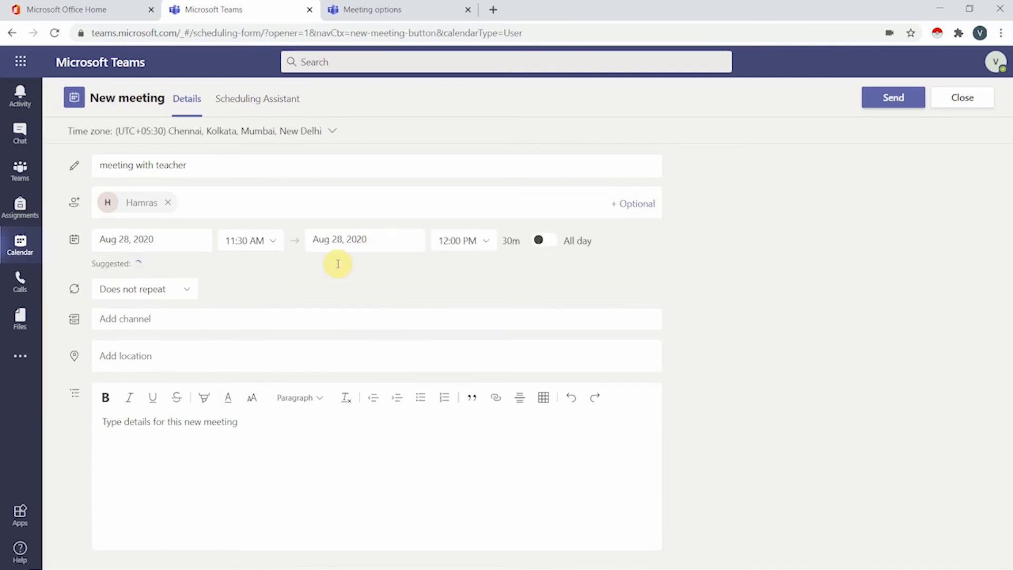
Step: Set a custom recurrence for the meeting, repeating every 1 day from Aug 28, 2020 and ending Aug 29, 2020
left_click(183, 291)
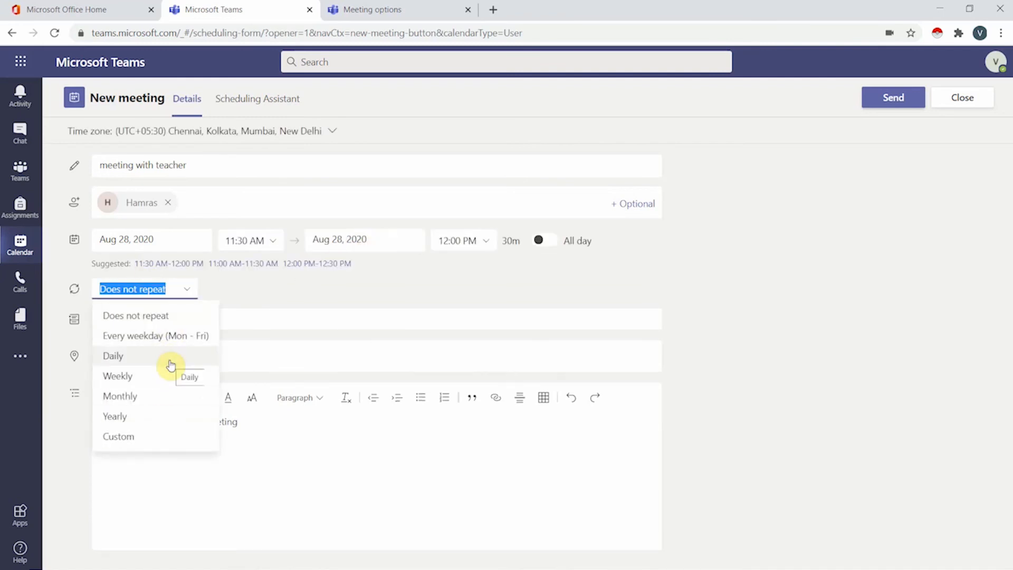
left_click(169, 436)
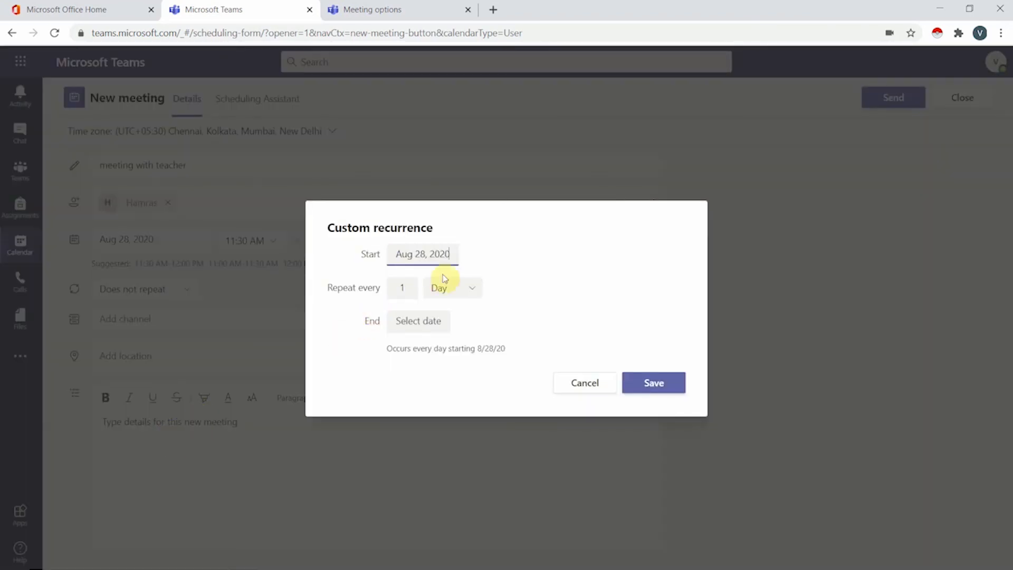
left_click(435, 321)
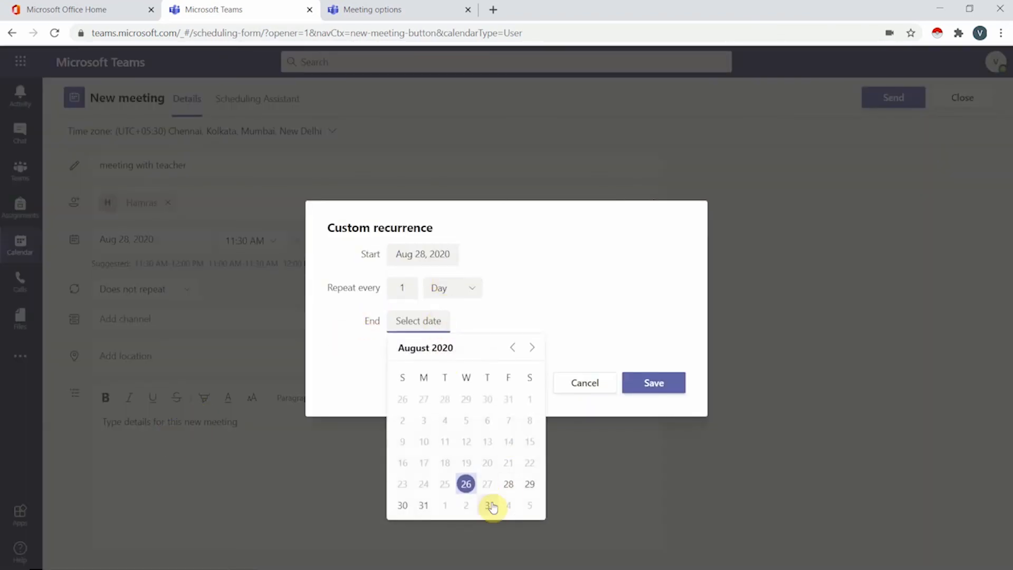
left_click(530, 485)
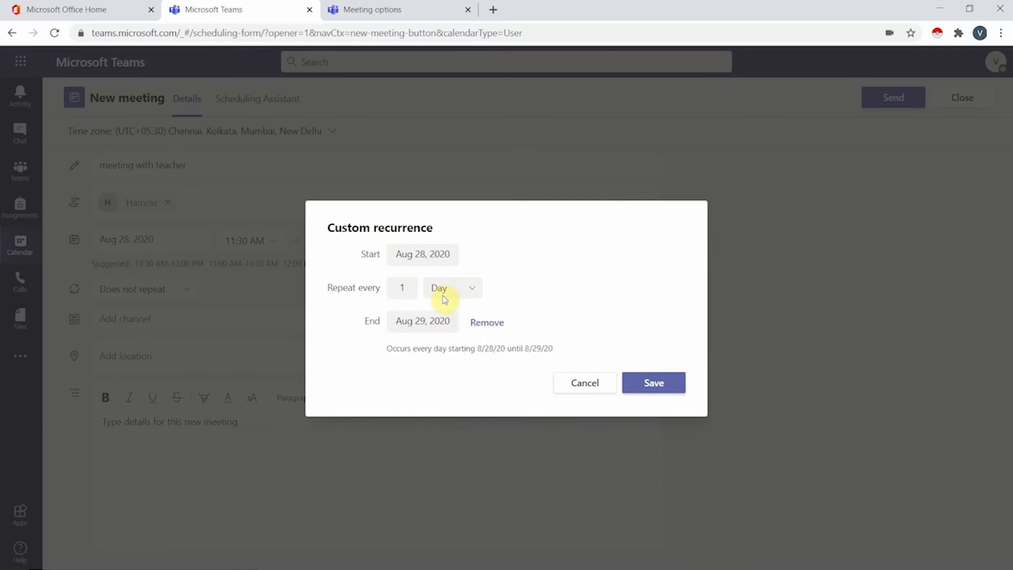
left_click(653, 383)
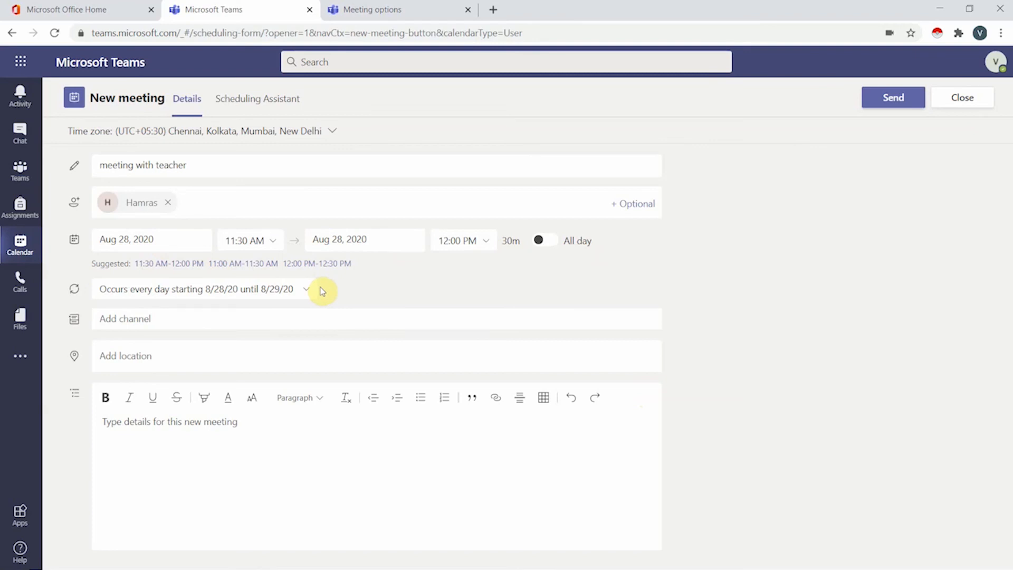
Step: Add the java channel of the 7 th A team to the meeting and send the invitation
left_click(182, 319)
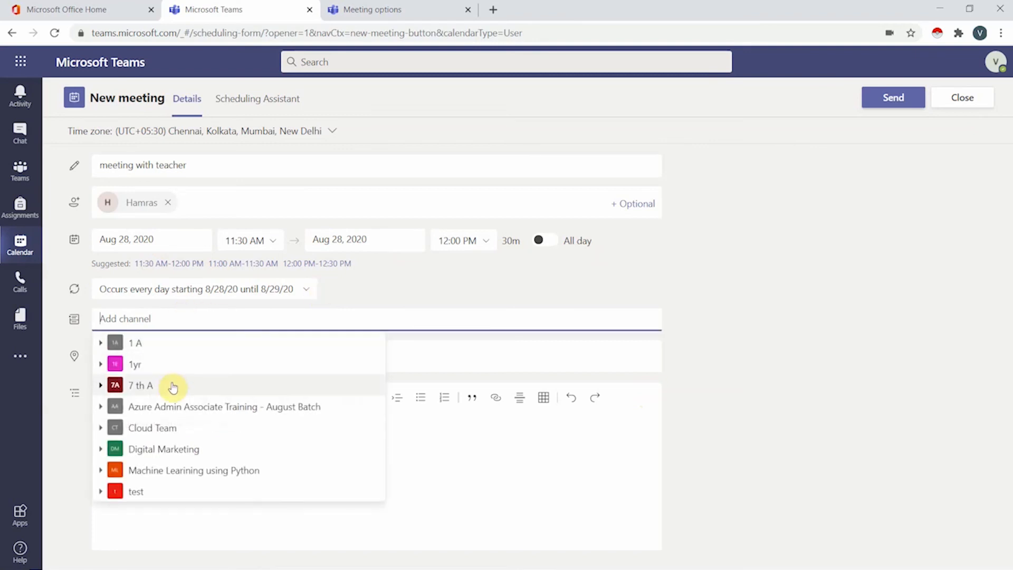
left_click(171, 386)
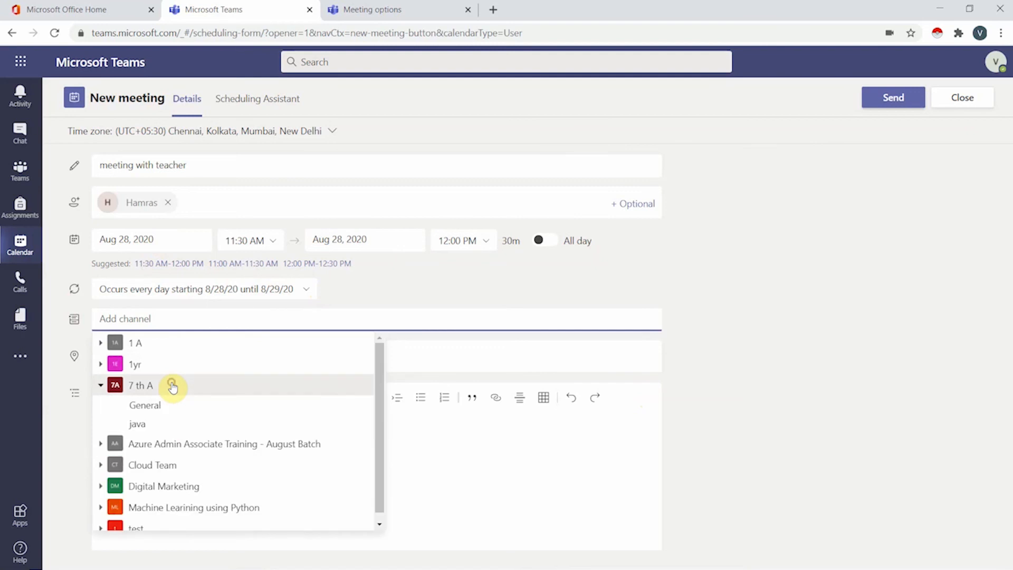
left_click(169, 422)
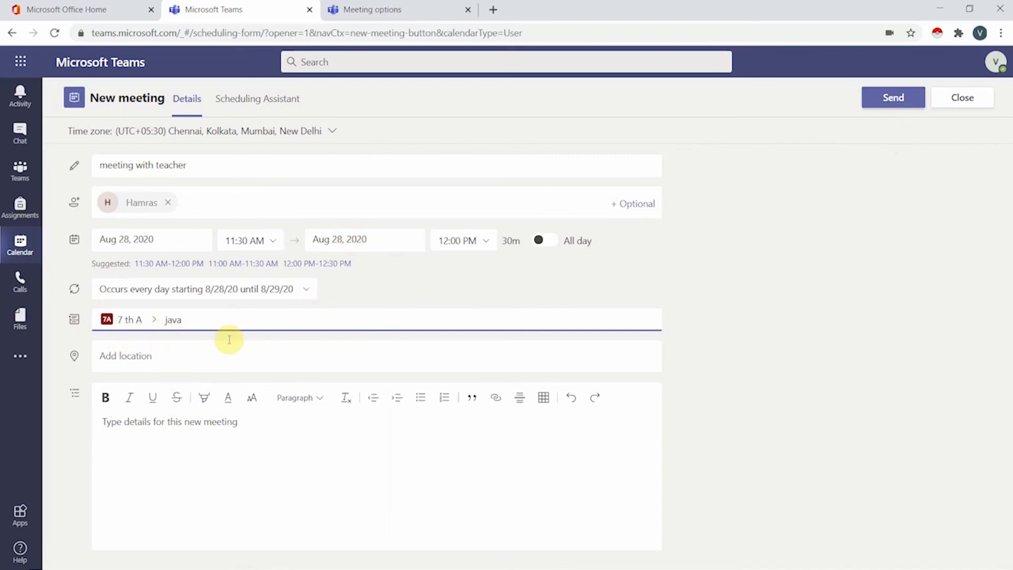
scroll(166, 366, "down", 1)
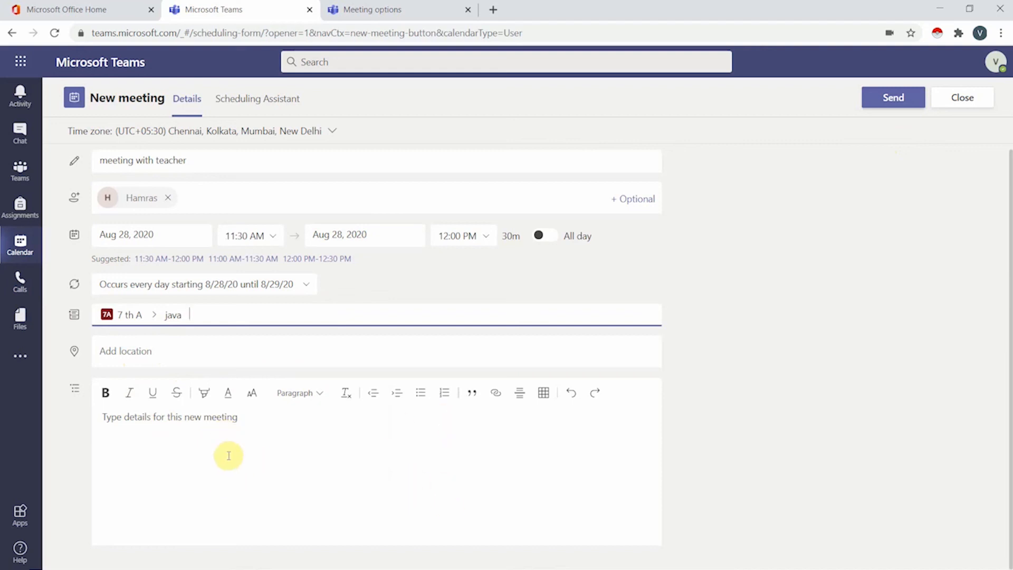
scroll(704, 287, "up", 1)
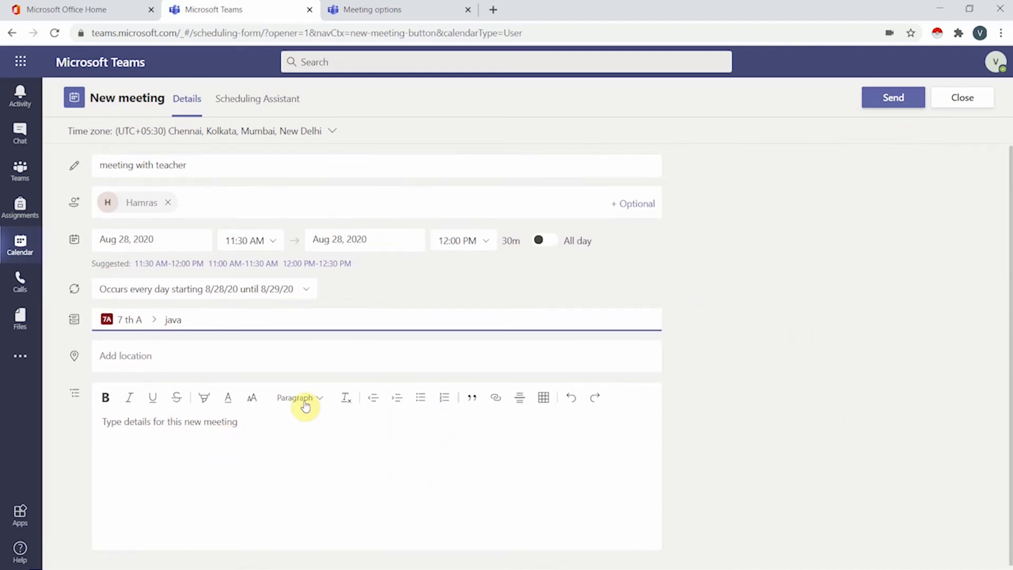
left_click(905, 102)
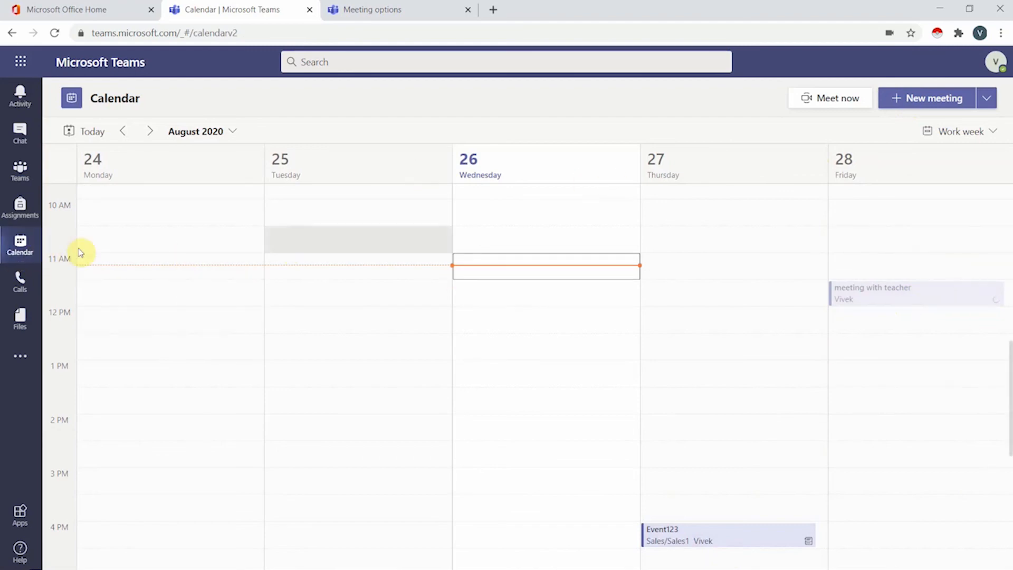
Step: View the speed dial contacts in the Calls section
left_click(25, 292)
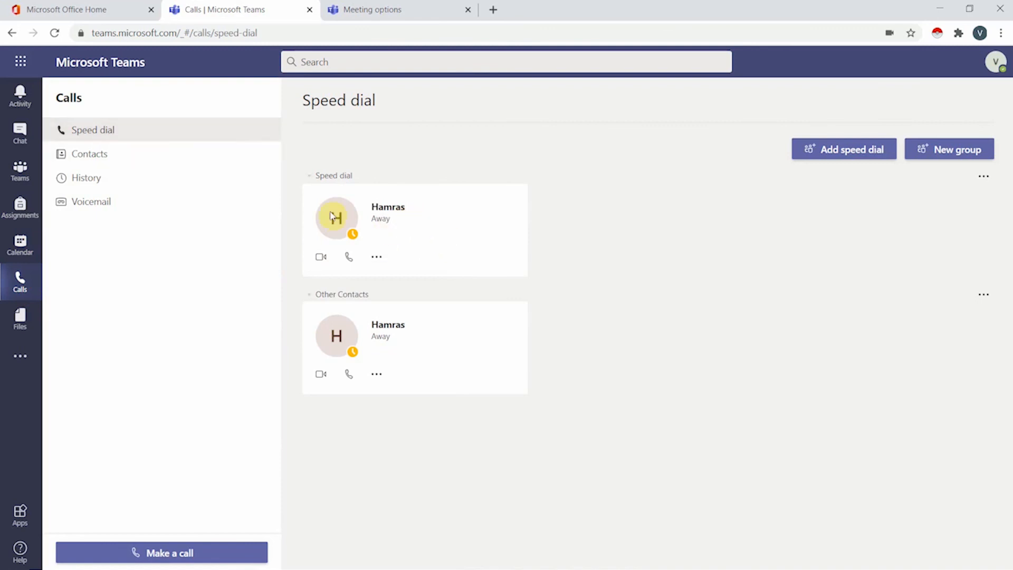
Step: Review the saved contacts in Calls and look at the form for adding a contact, leaving it empty and cancelled
left_click(179, 154)
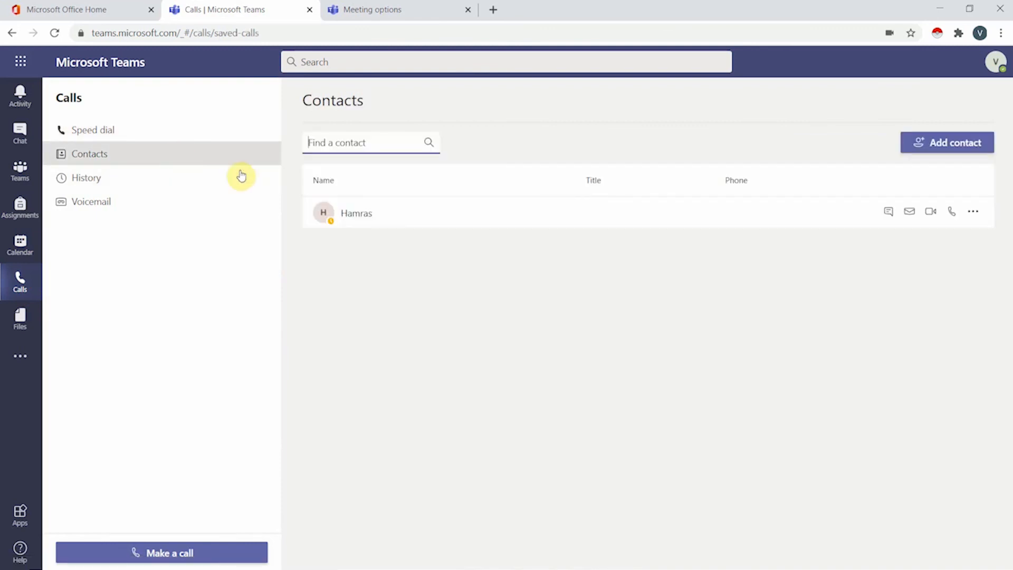
left_click(959, 153)
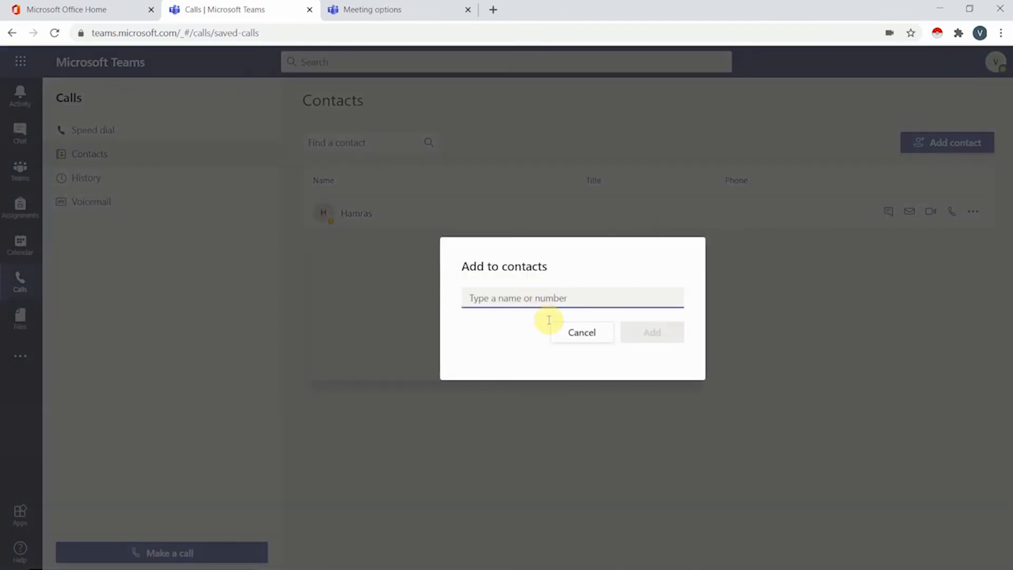
left_click(580, 332)
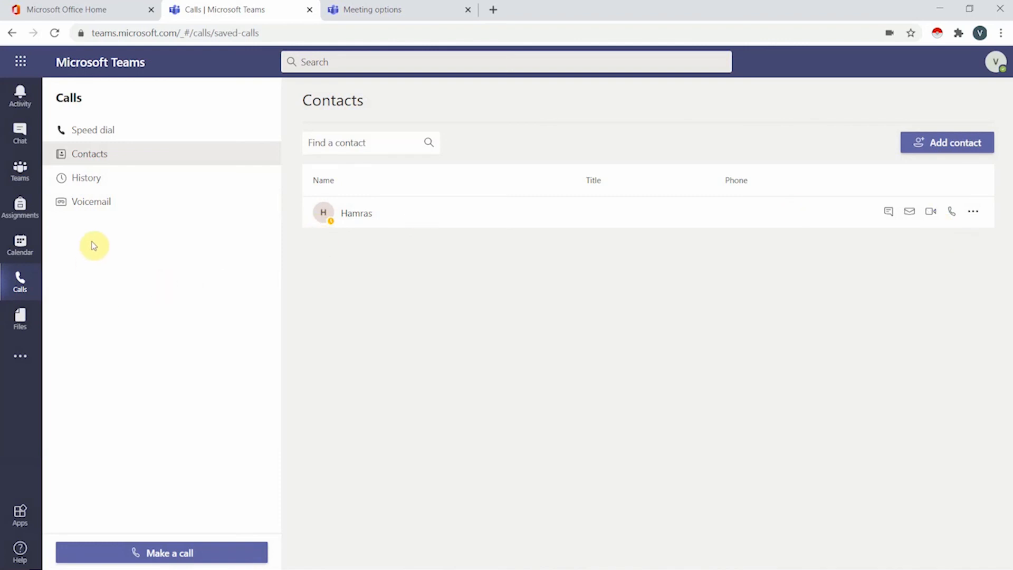
Step: Browse the Files section, viewing the recent files, the files shared in Microsoft Teams, and the OneDrive cloud storage
left_click(25, 318)
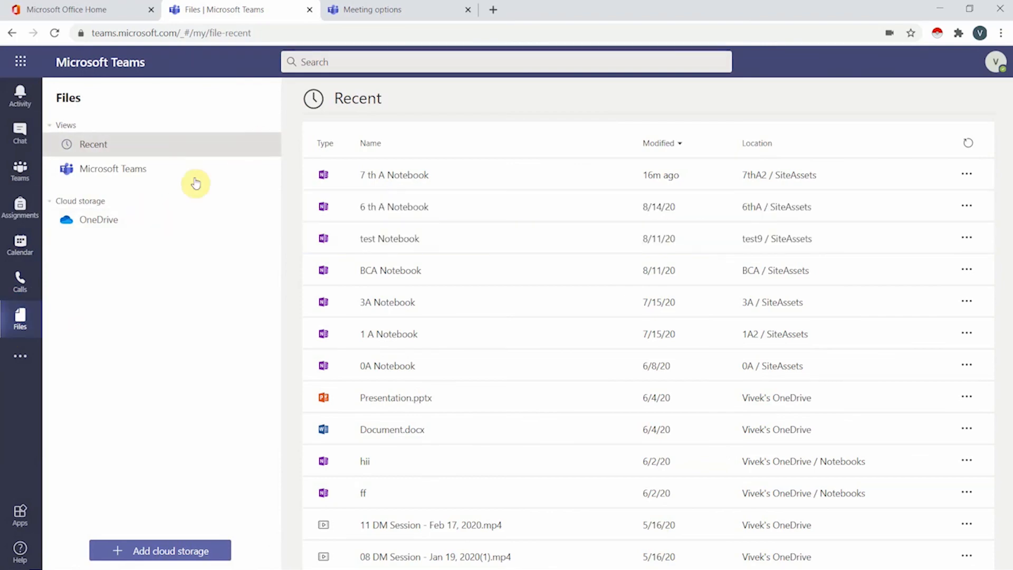
left_click(168, 174)
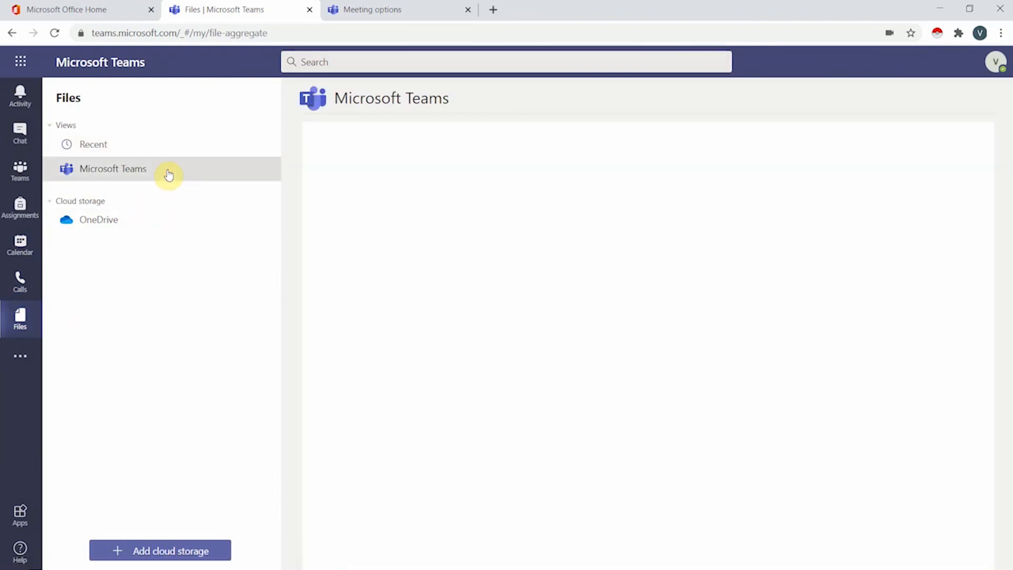
left_click(145, 145)
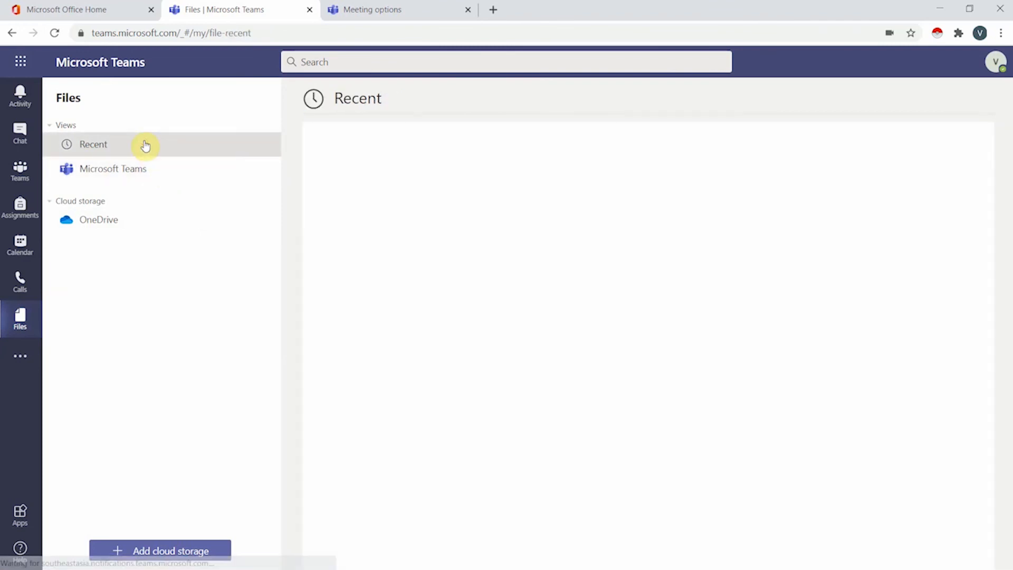
left_click(141, 168)
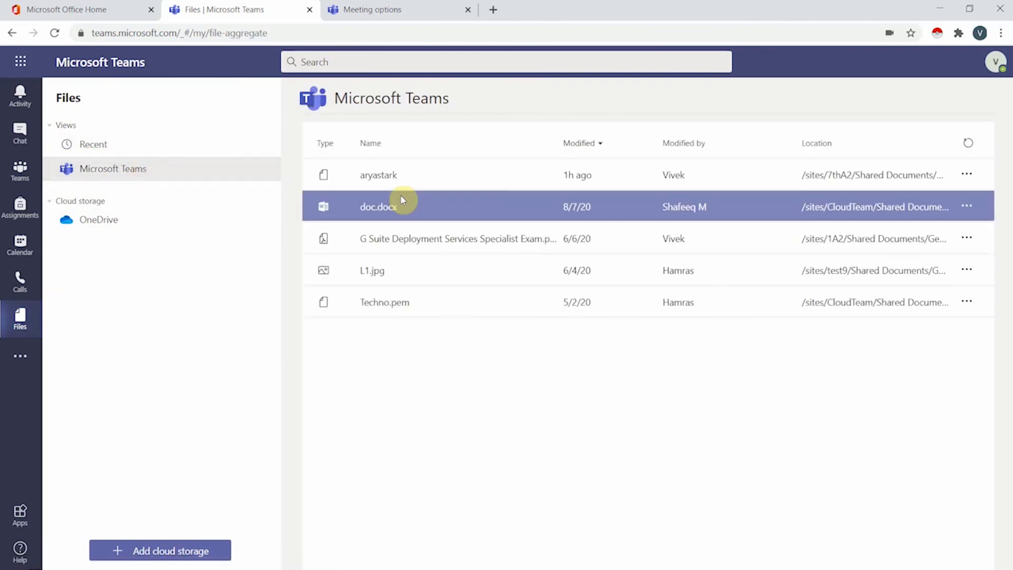
left_click(501, 206)
left_click(494, 240)
left_click(485, 302)
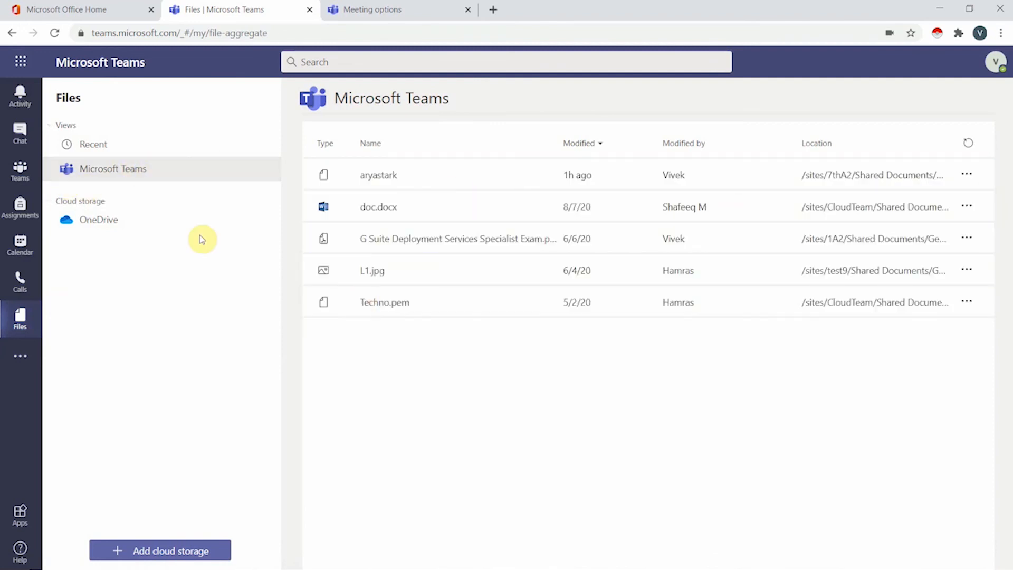
left_click(177, 231)
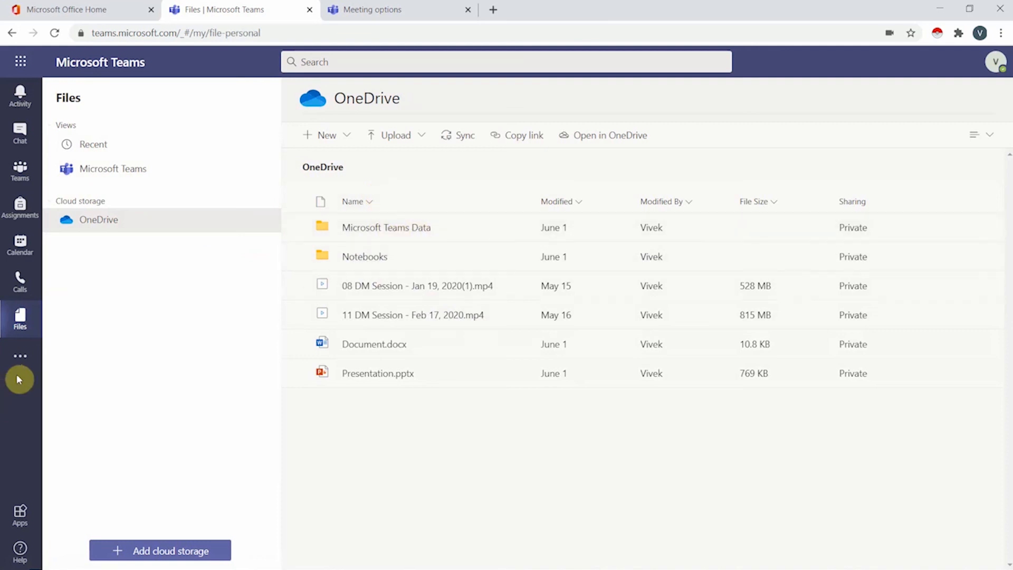
Step: Explore the available apps and the app store, including the Top picks and Developer and IT categories
left_click(20, 361)
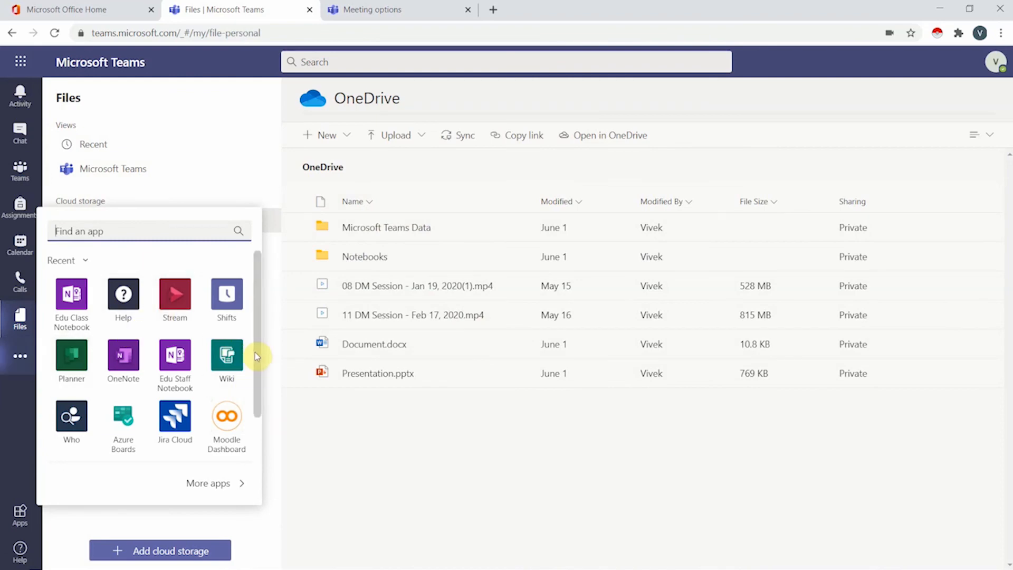
left_click(208, 483)
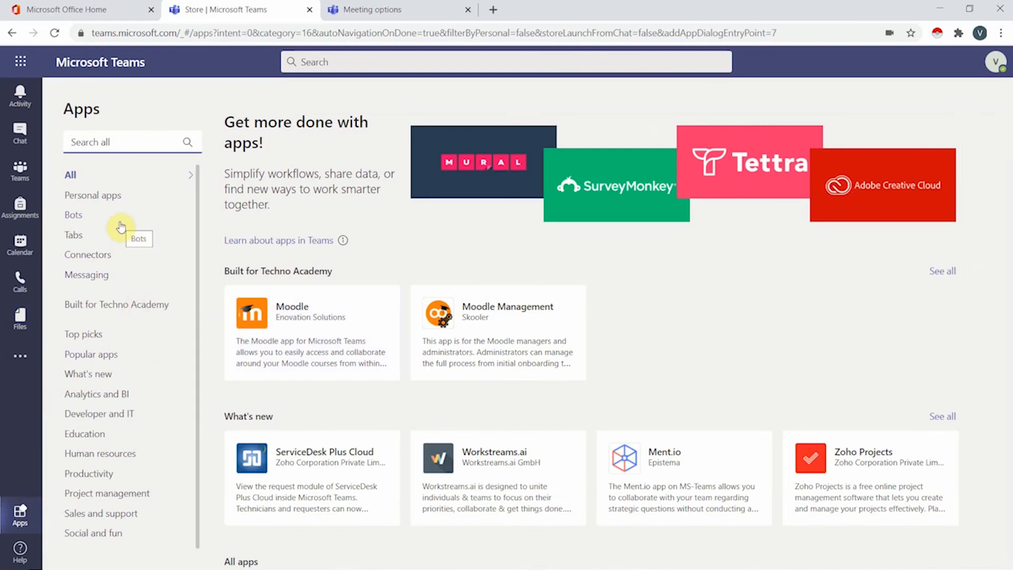
left_click(93, 336)
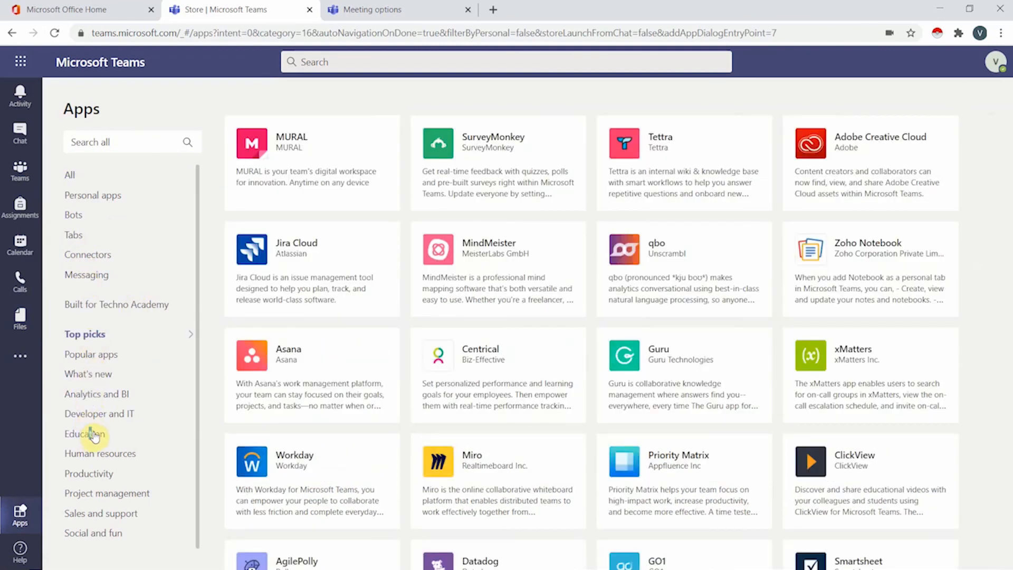
left_click(102, 431)
left_click(105, 420)
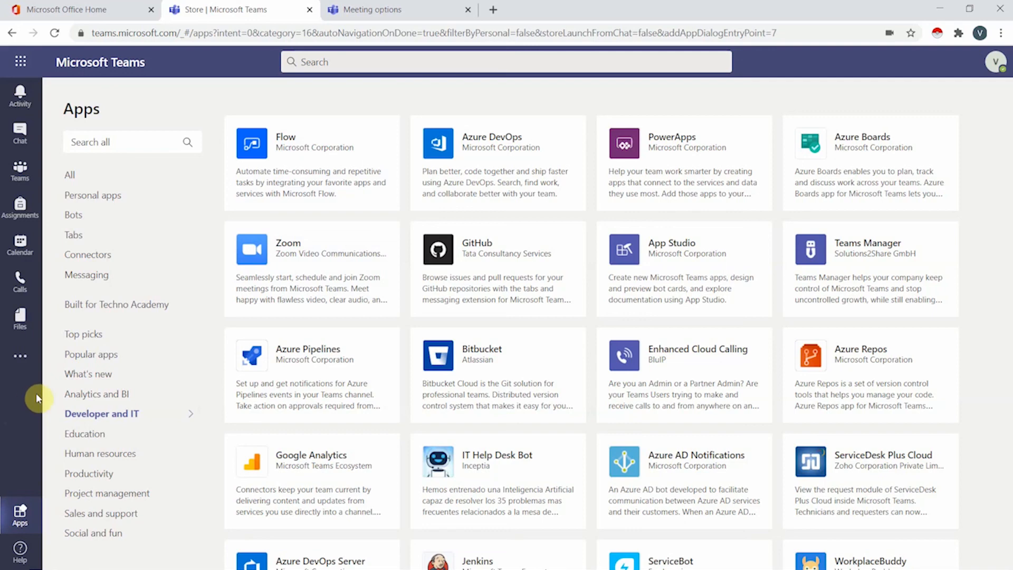
left_click(20, 514)
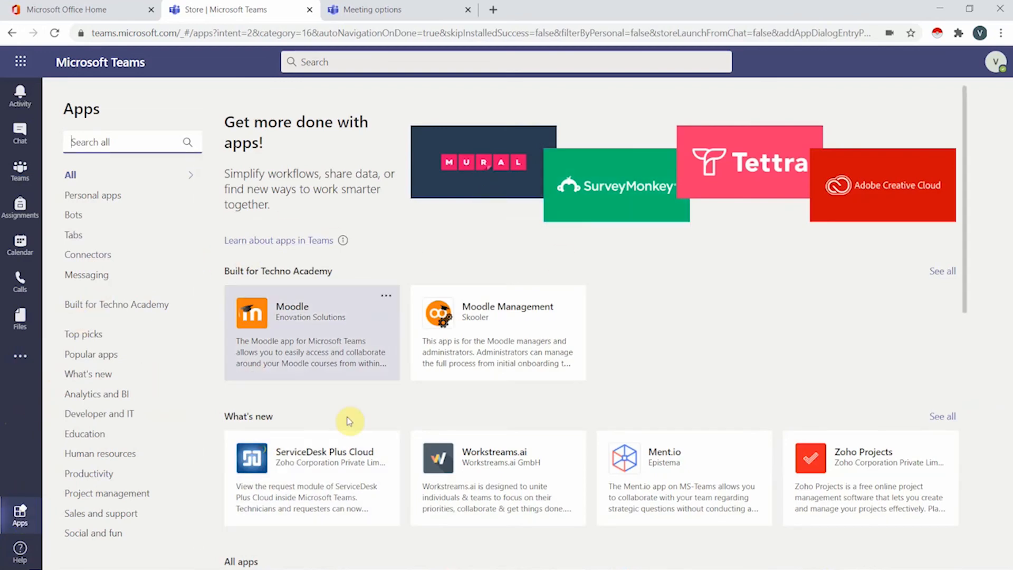
scroll(174, 432, "down", 1)
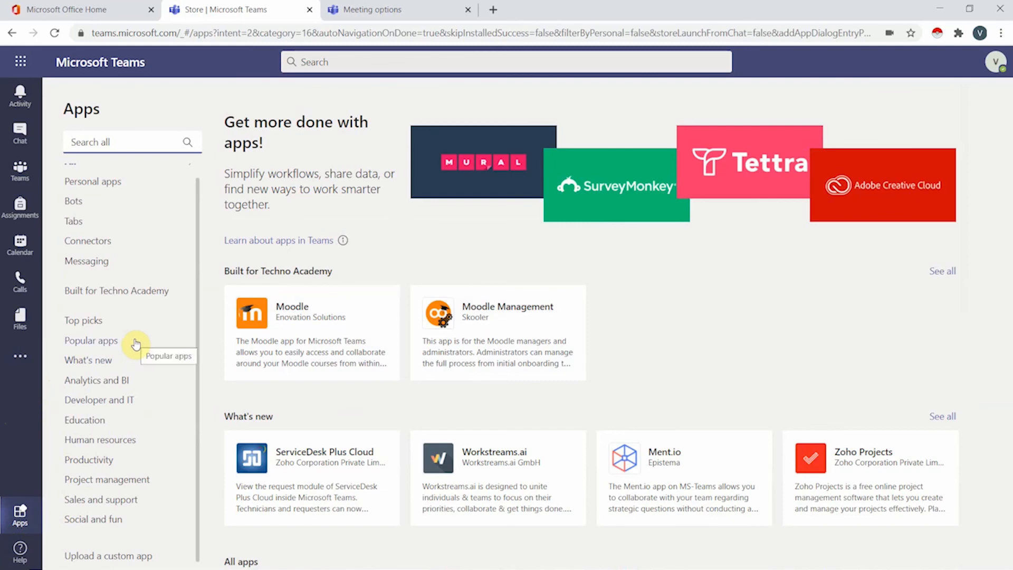
Step: Open the Help training content and search it for "how to create a team"
left_click(19, 558)
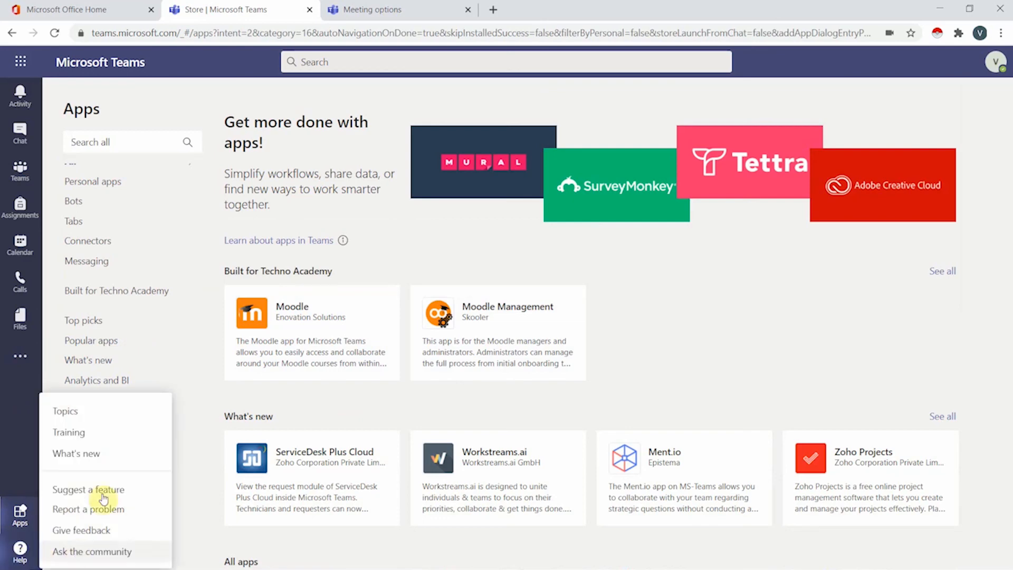
left_click(101, 440)
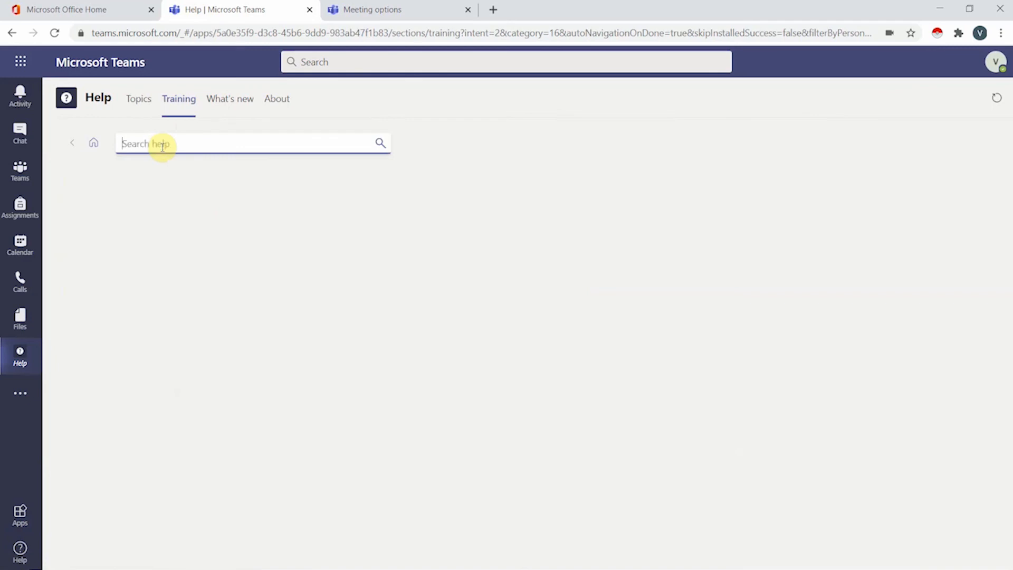
type("hoe")
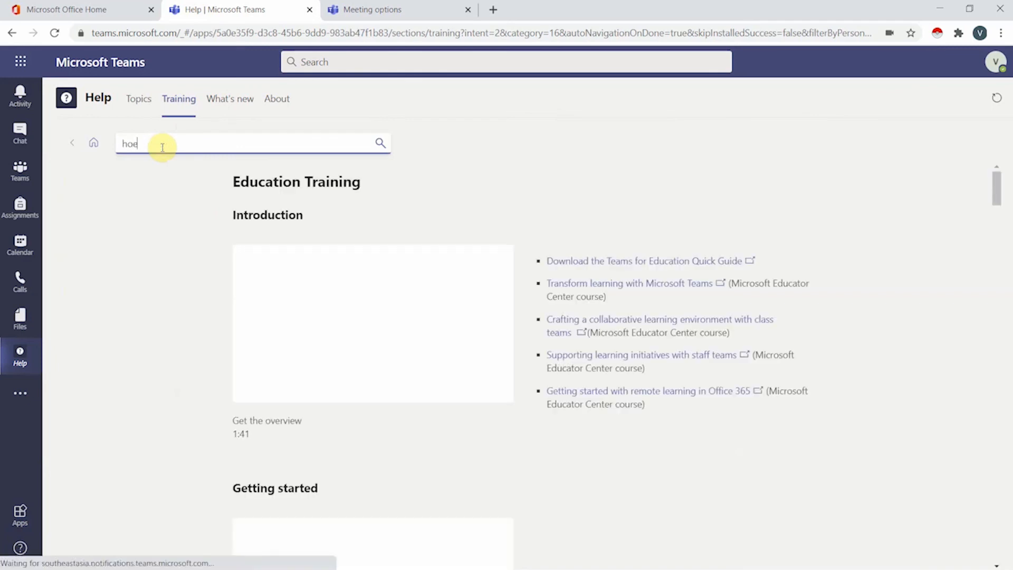
key("BackSpace")
type("w to")
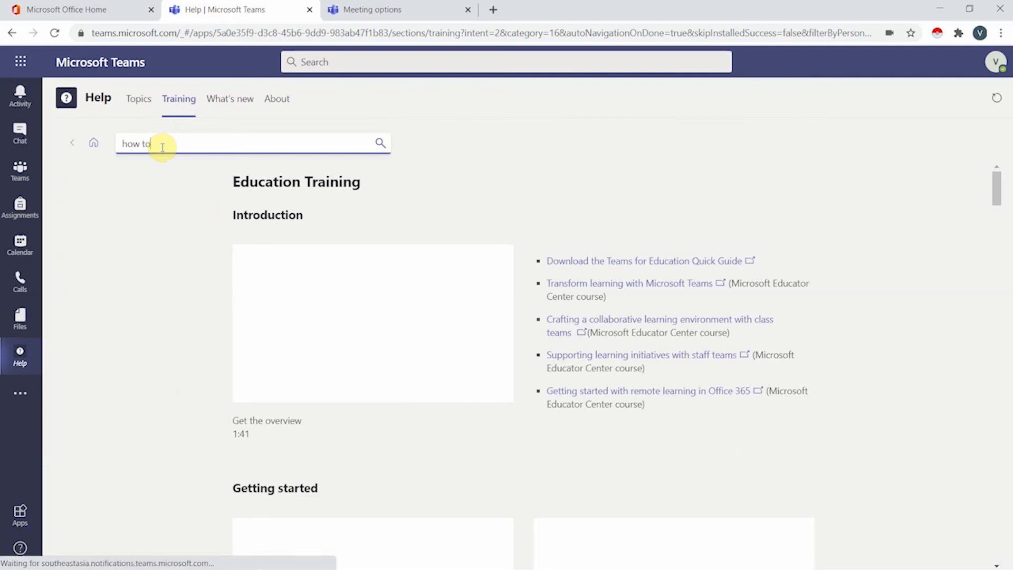
type(" create a tea")
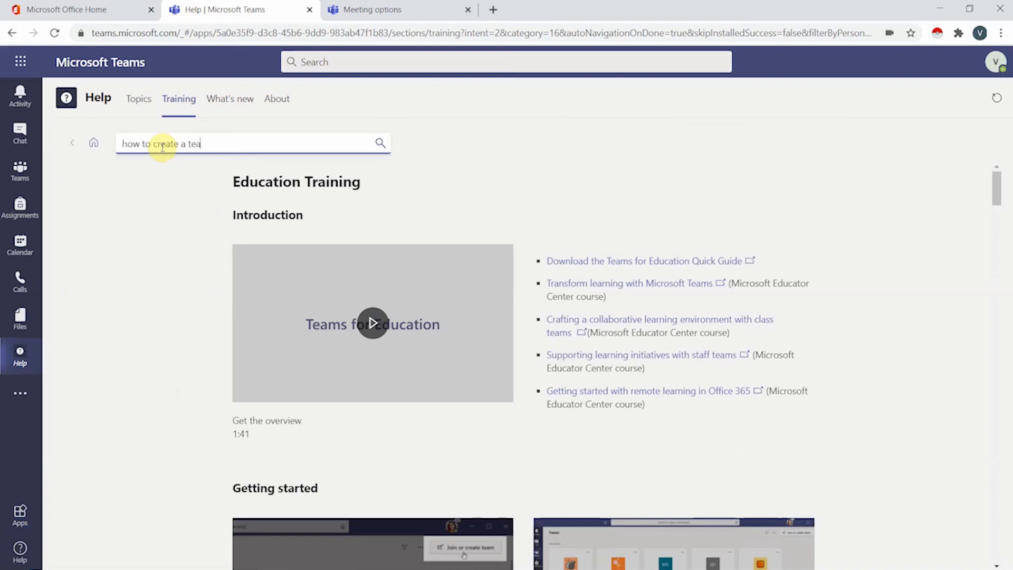
type("m")
key("Return")
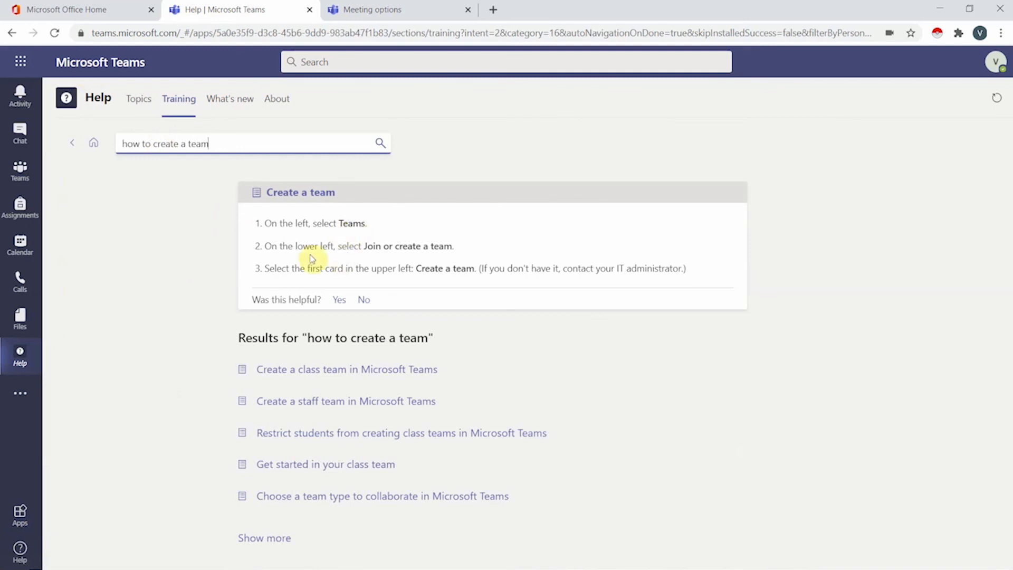
Step: Open the help article "Create a class team in Microsoft Teams" and examine its instructions for creating a team
left_click(318, 370)
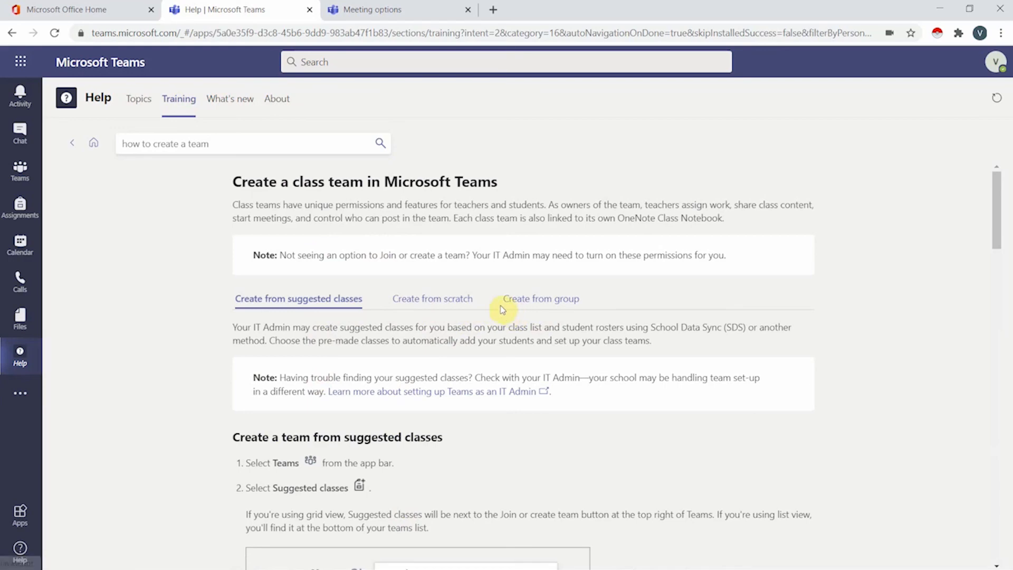
scroll(485, 335, "down", 1)
scroll(423, 393, "down", 5)
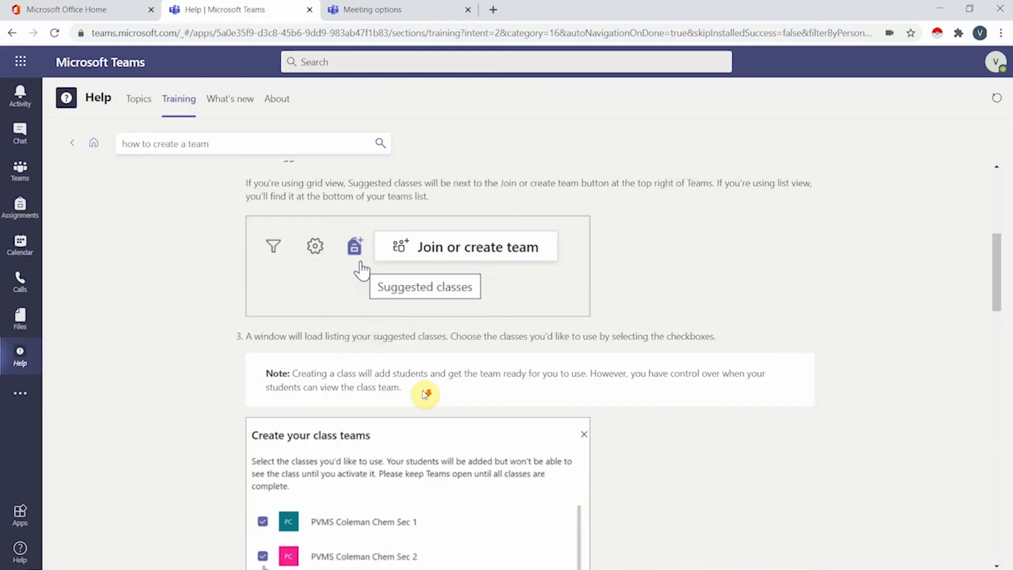
scroll(433, 310, "up", 4)
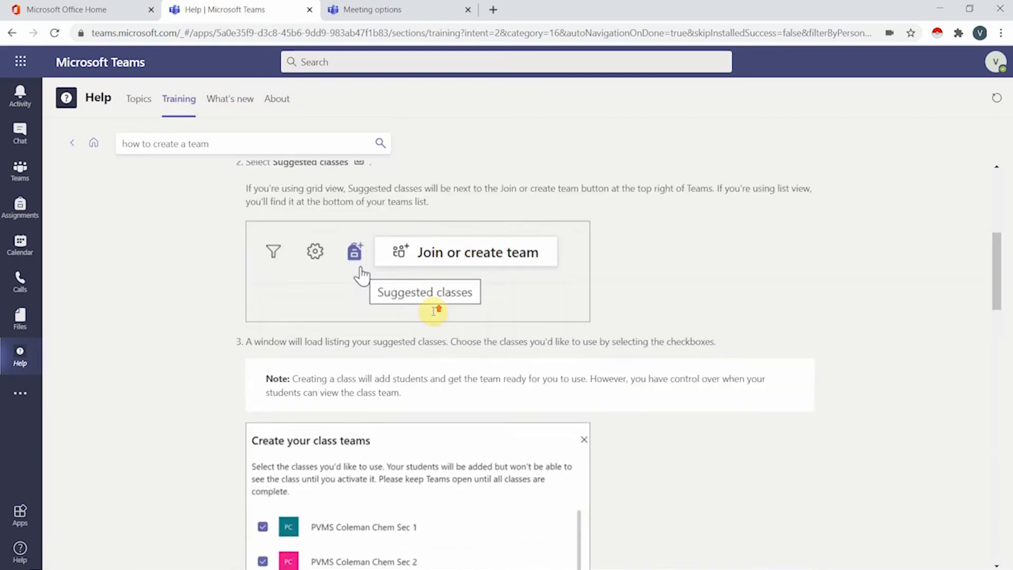
scroll(434, 339, "down", 3)
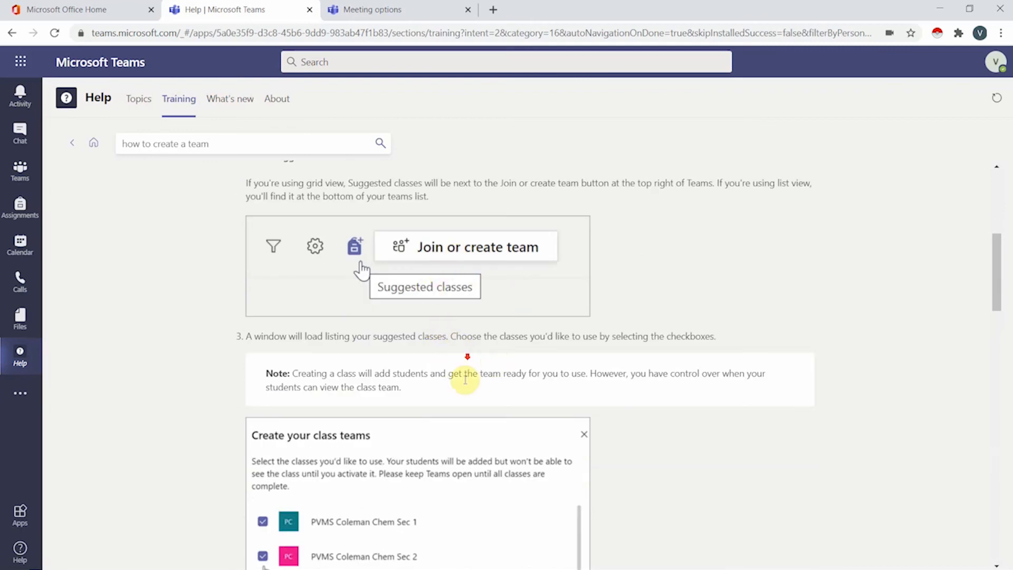
scroll(436, 344, "down", 5)
scroll(420, 323, "up", 1)
scroll(417, 328, "down", 7)
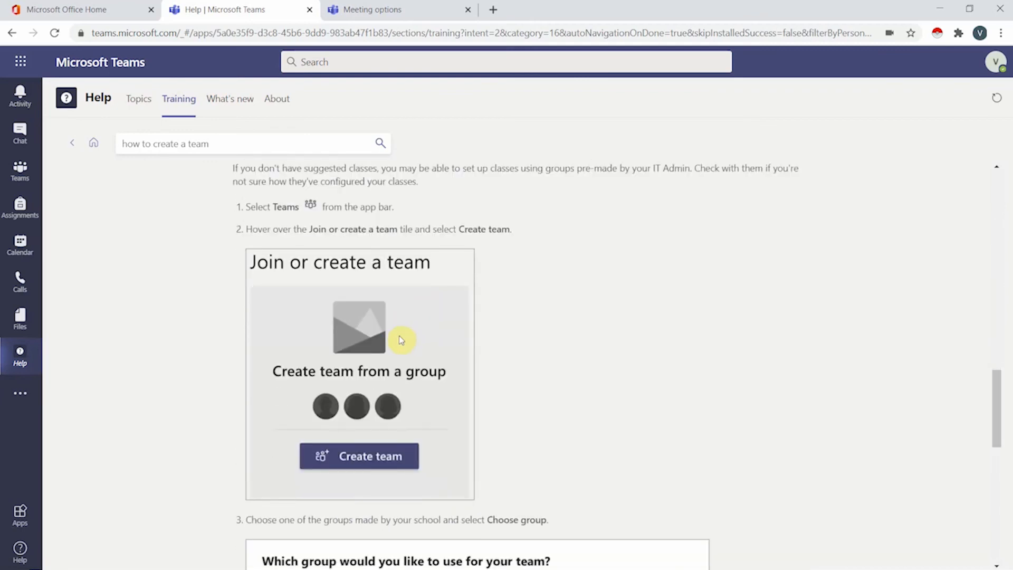
scroll(401, 338, "down", 6)
scroll(403, 332, "up", 7)
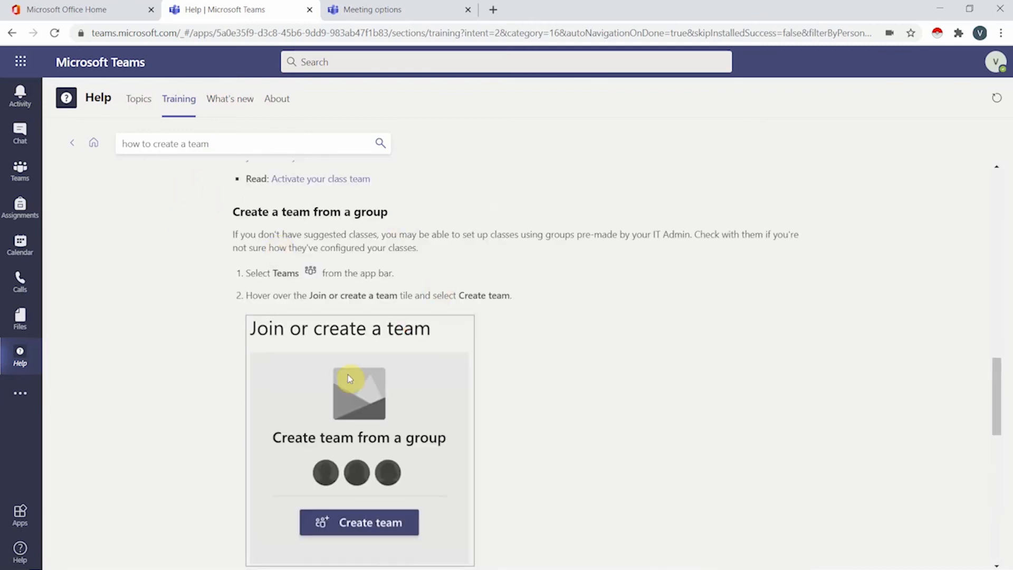
scroll(305, 328, "down", 11)
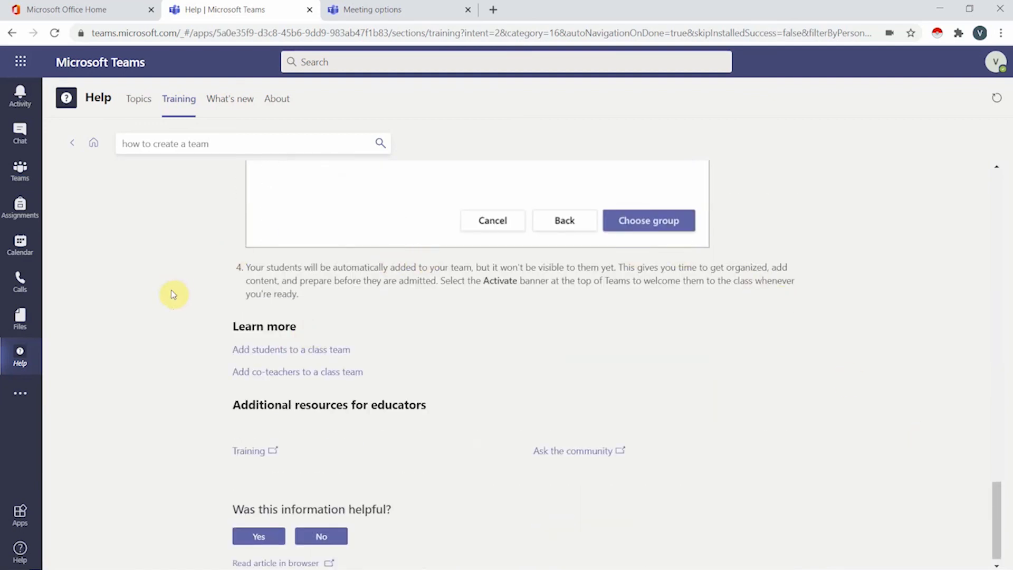
scroll(455, 340, "up", 15)
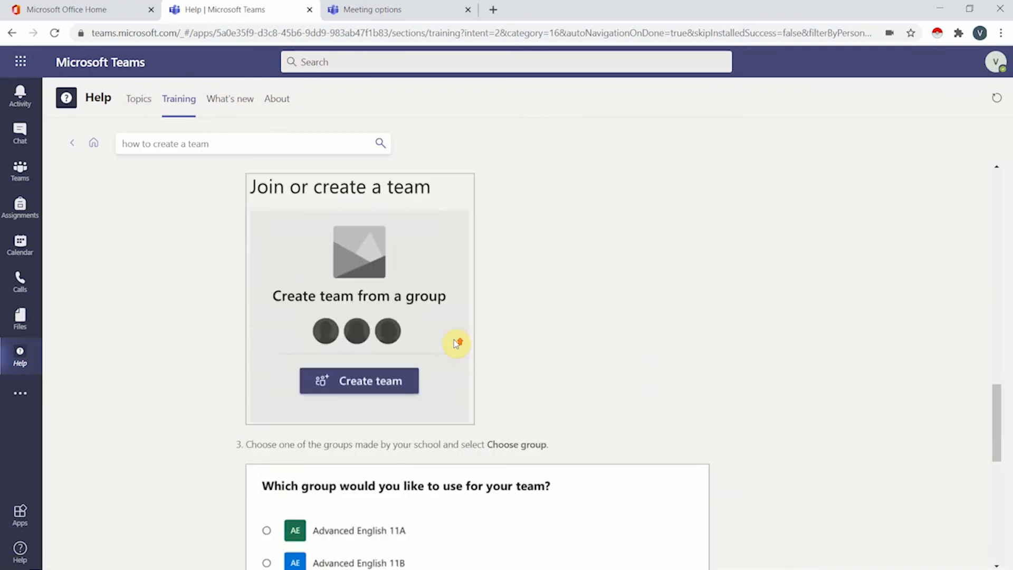
scroll(140, 311, "up", 6)
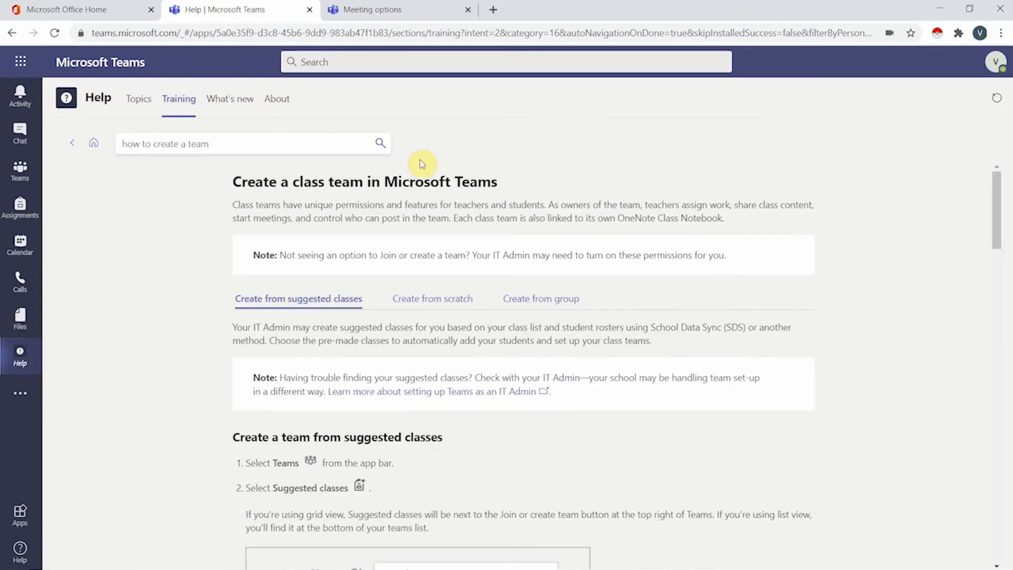